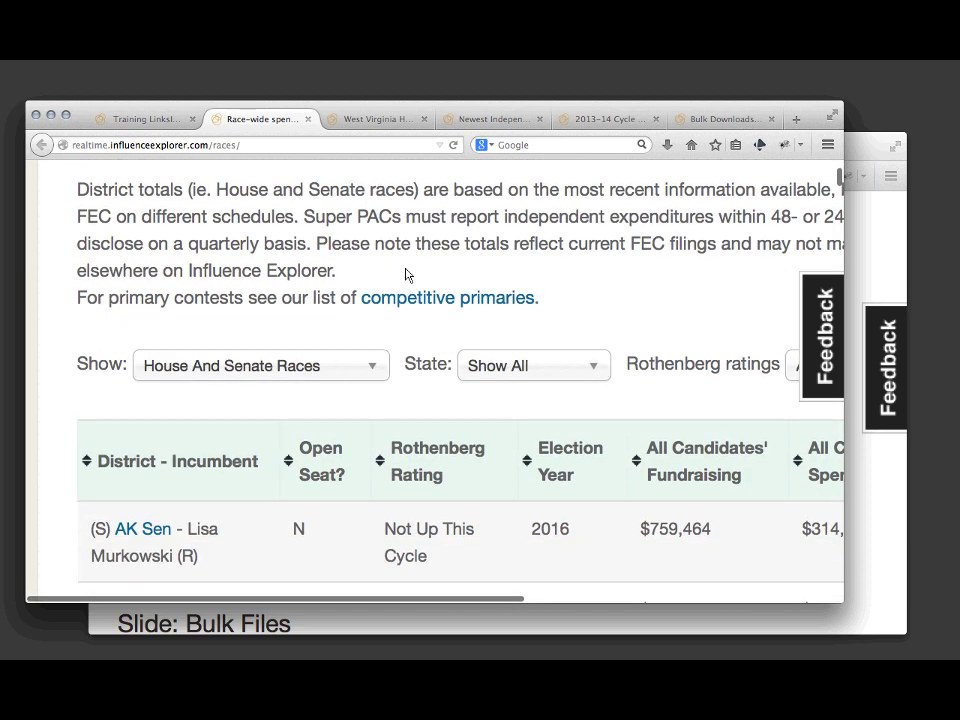
- Enlarge the browser window, zoom the page out one level, and filter the races by Rothenberg rating to Toss-up races
key(super+minus)
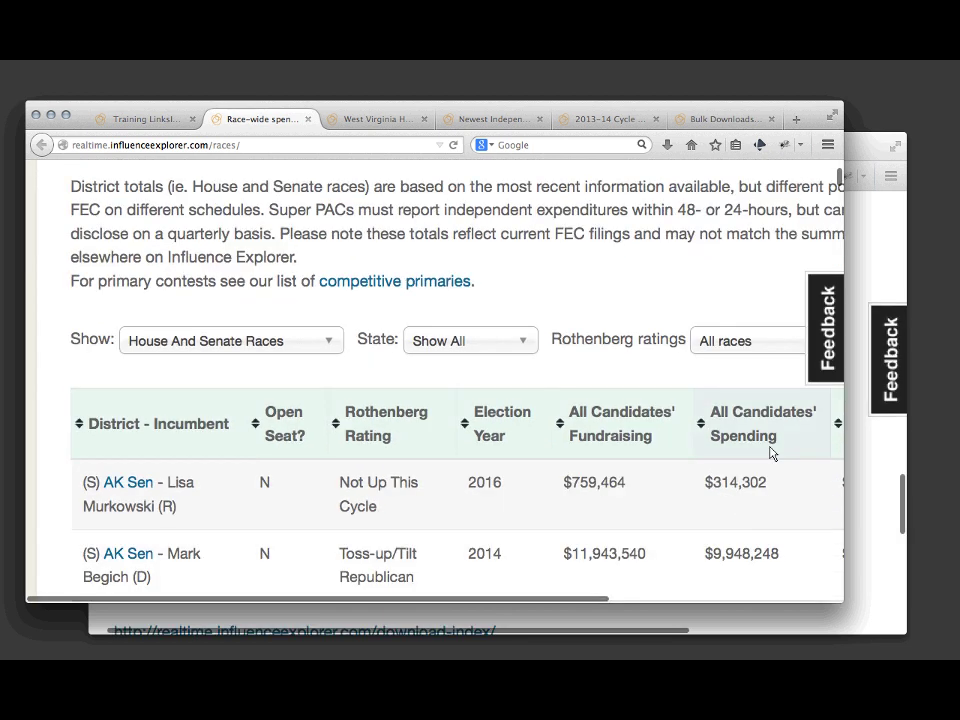
drag(840, 607, 955, 632)
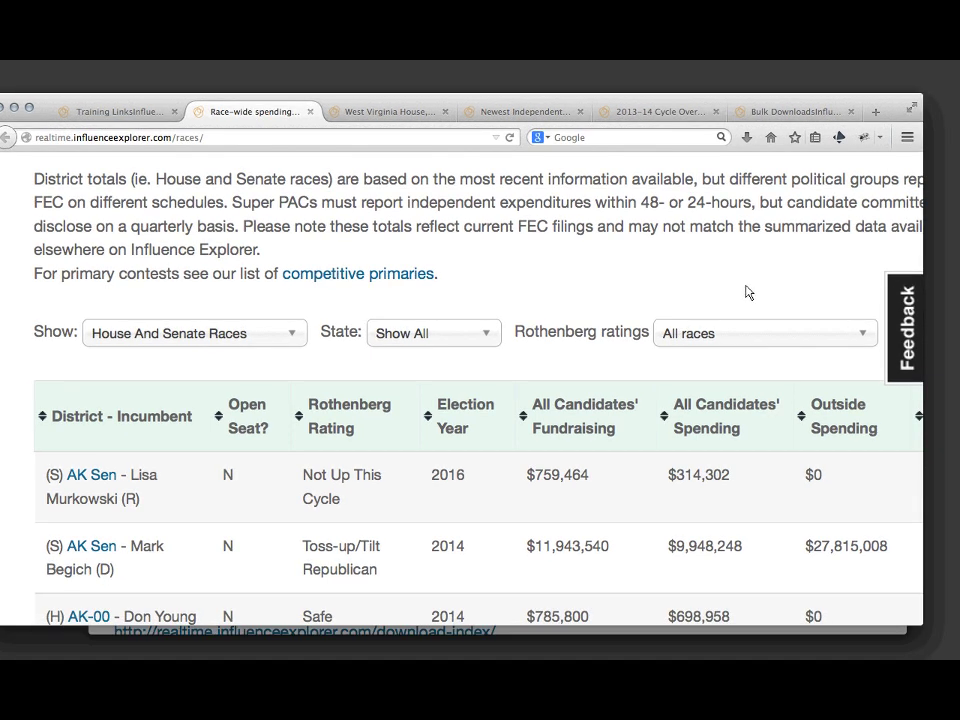
click(748, 334)
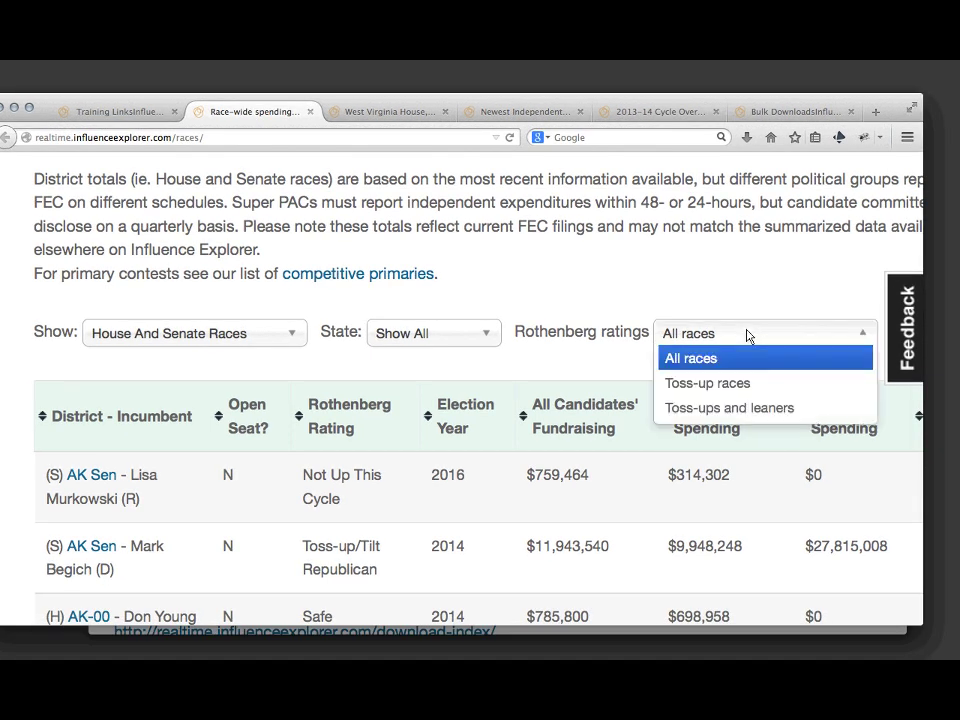
click(736, 387)
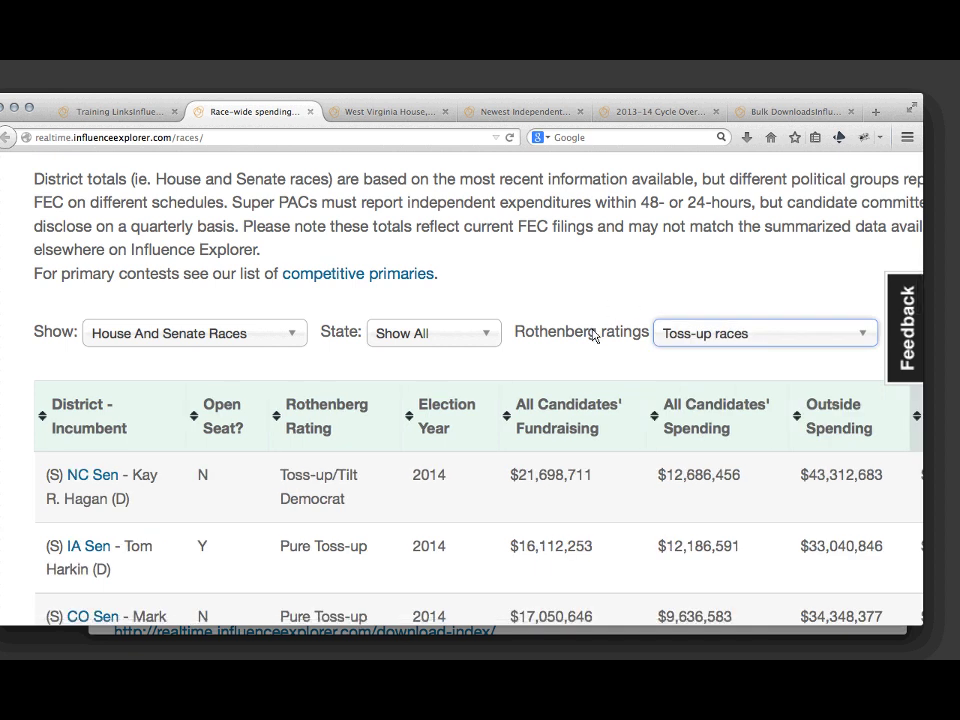
scroll(591, 335, down, 3)
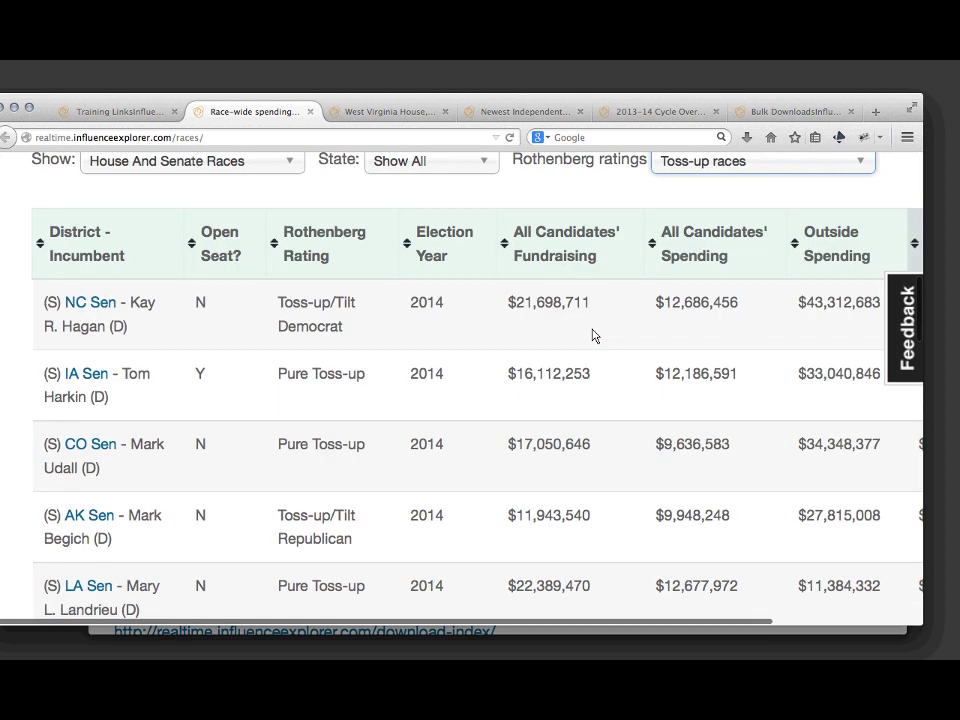
scroll(592, 336, up, 3)
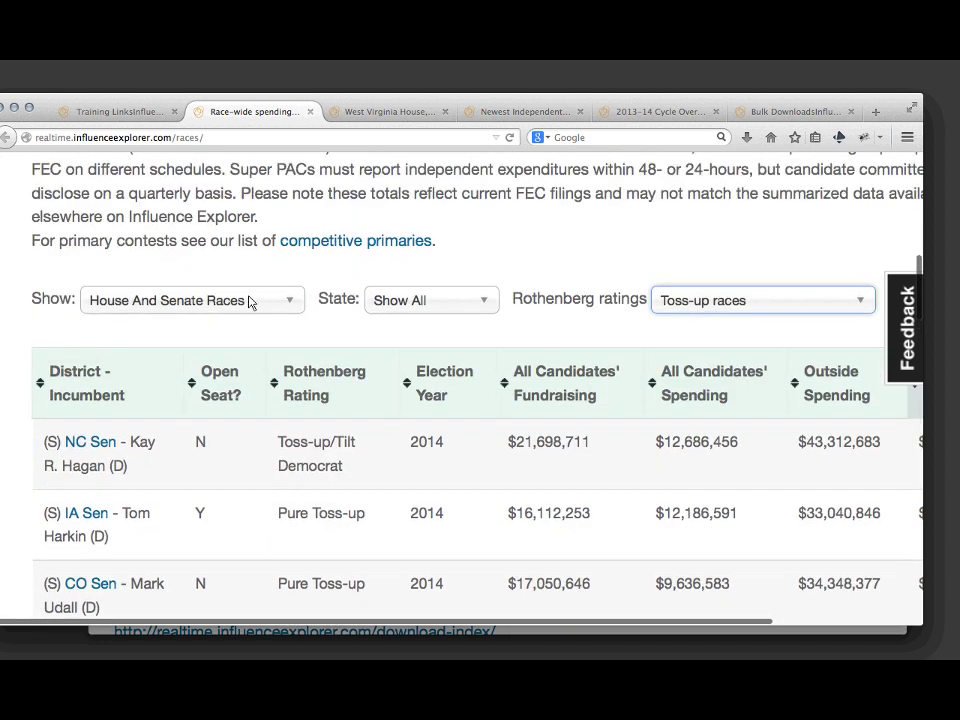
- Limit the toss-up list to Only Senate Races and look through the candidate and outside spending figures
click(250, 302)
click(225, 350)
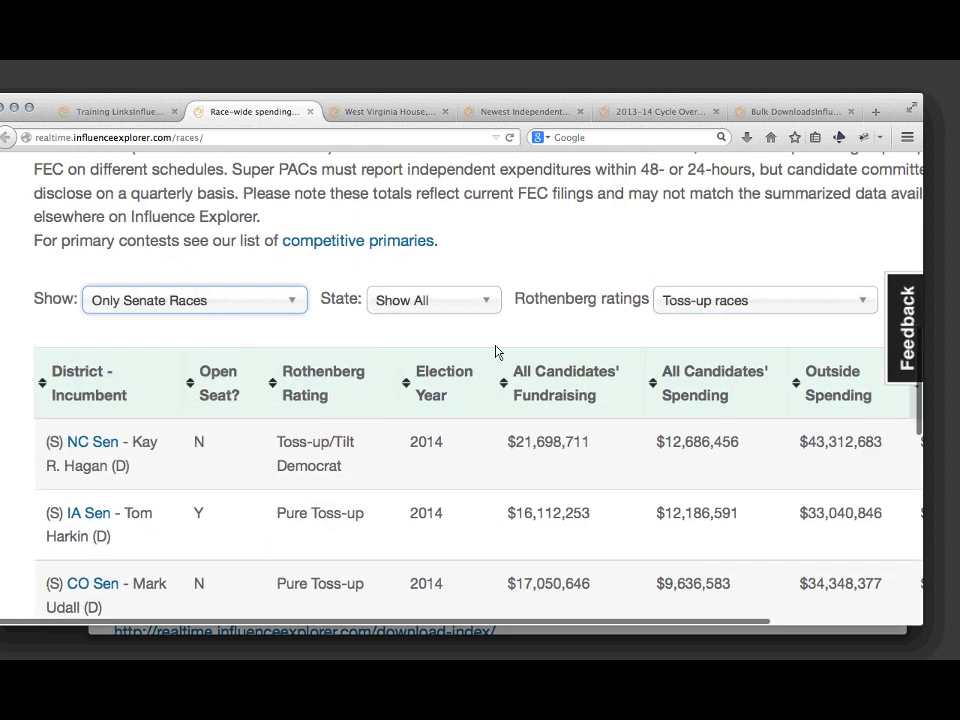
scroll(531, 347, down, 5)
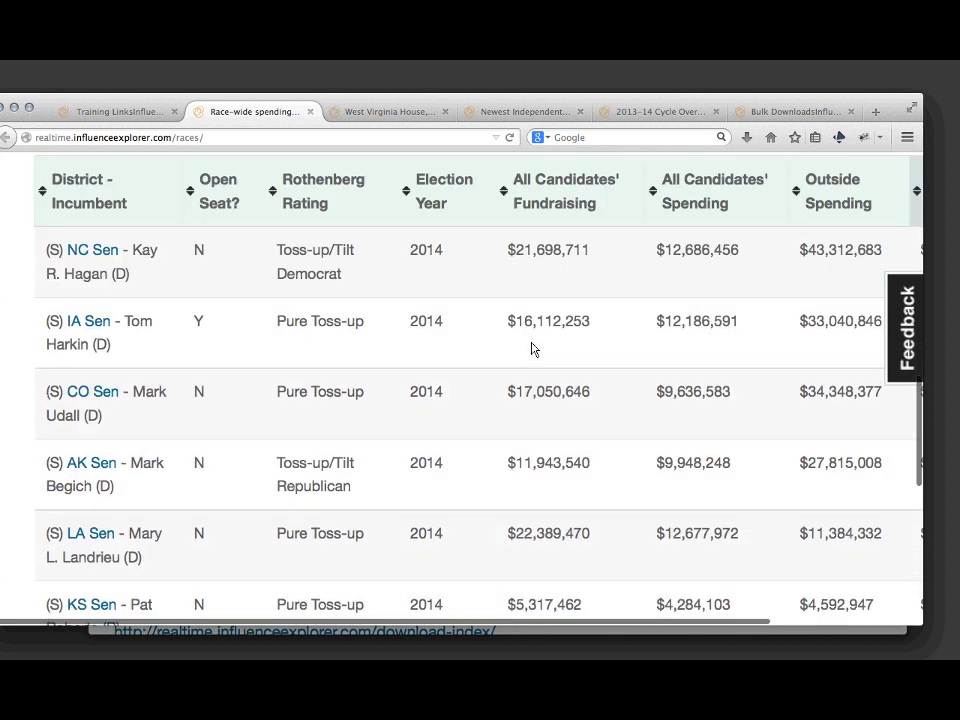
scroll(533, 347, up, 4)
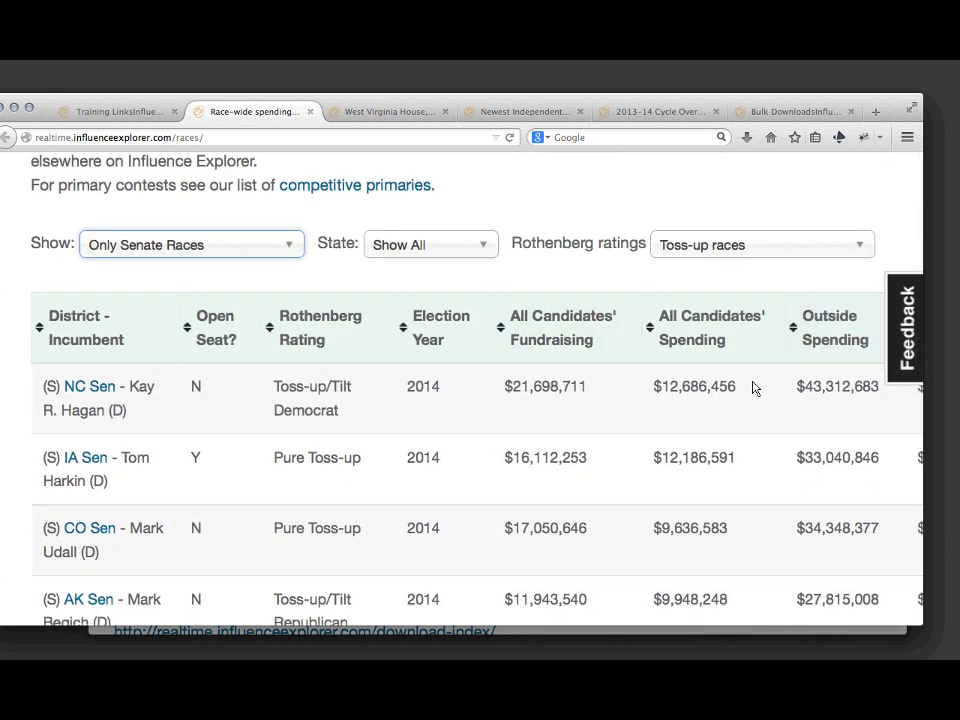
scroll(754, 388, down, 5)
scroll(754, 388, up, 5)
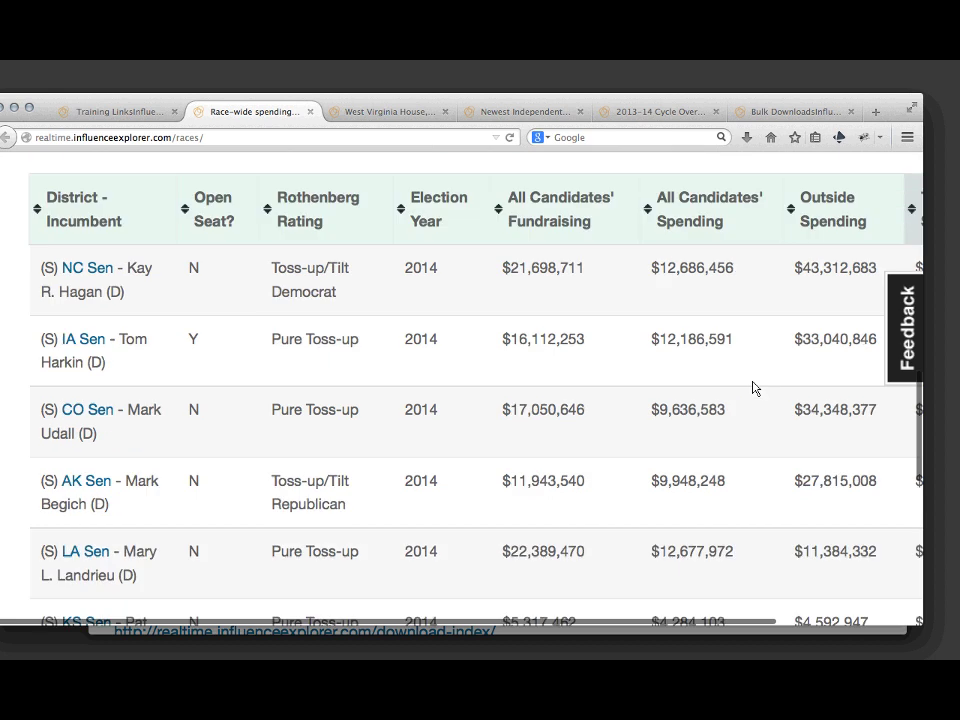
scroll(754, 388, up, 1)
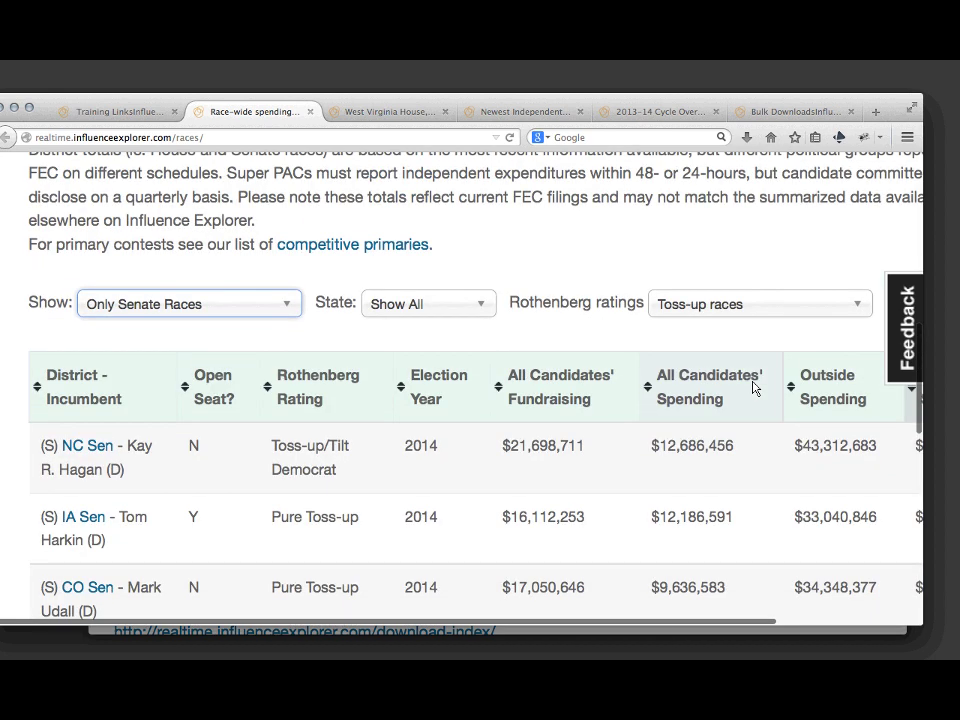
- Reset the Rothenberg ratings filter to All races and set the state to California
click(741, 306)
click(722, 328)
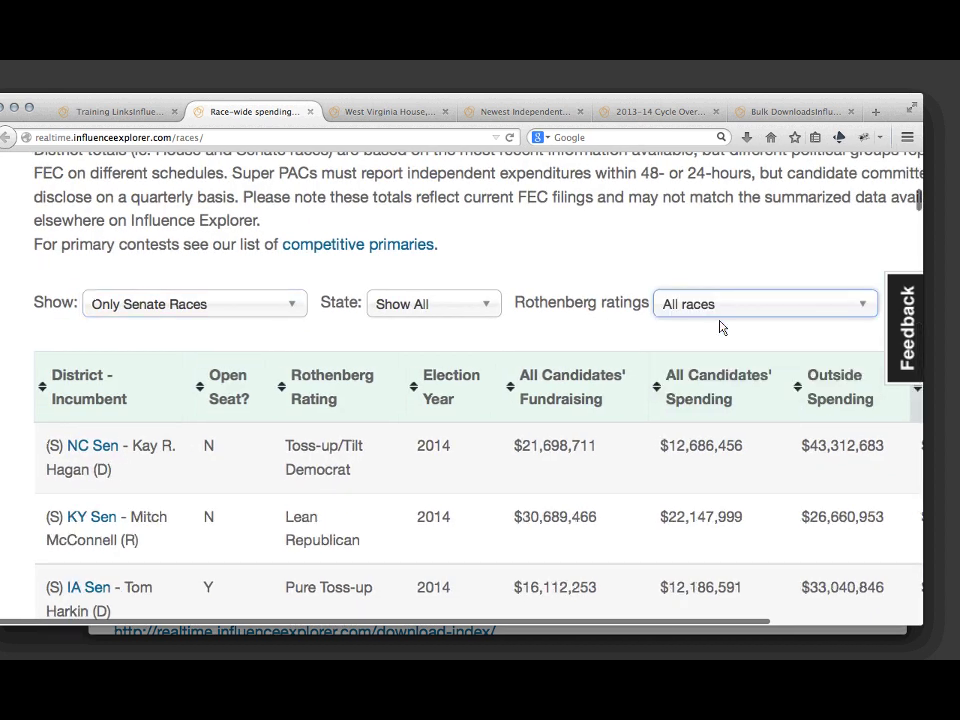
click(486, 306)
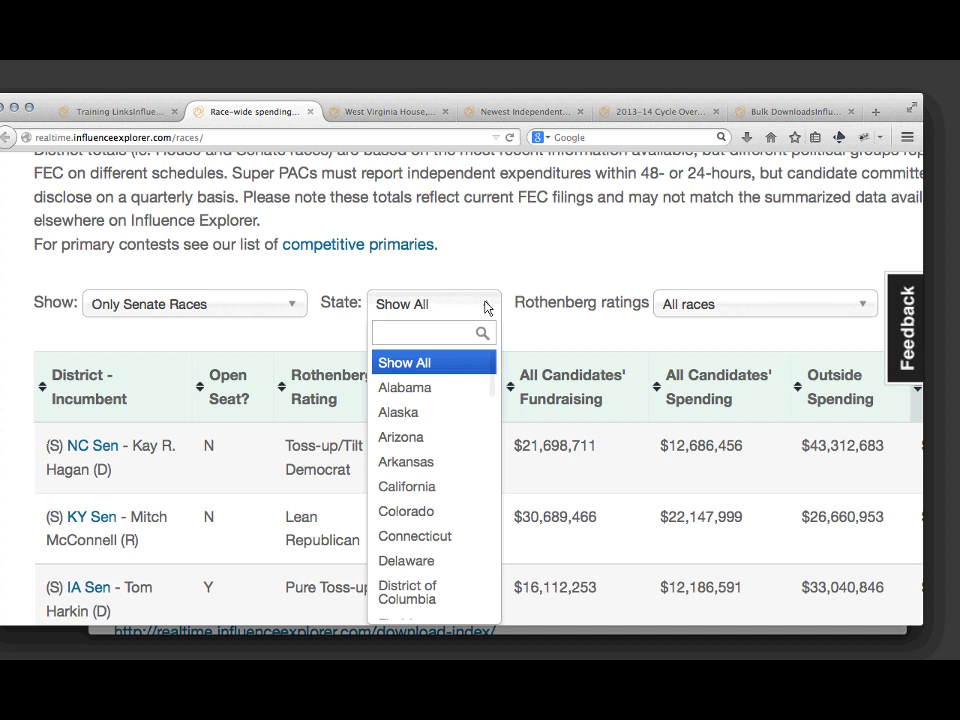
click(430, 490)
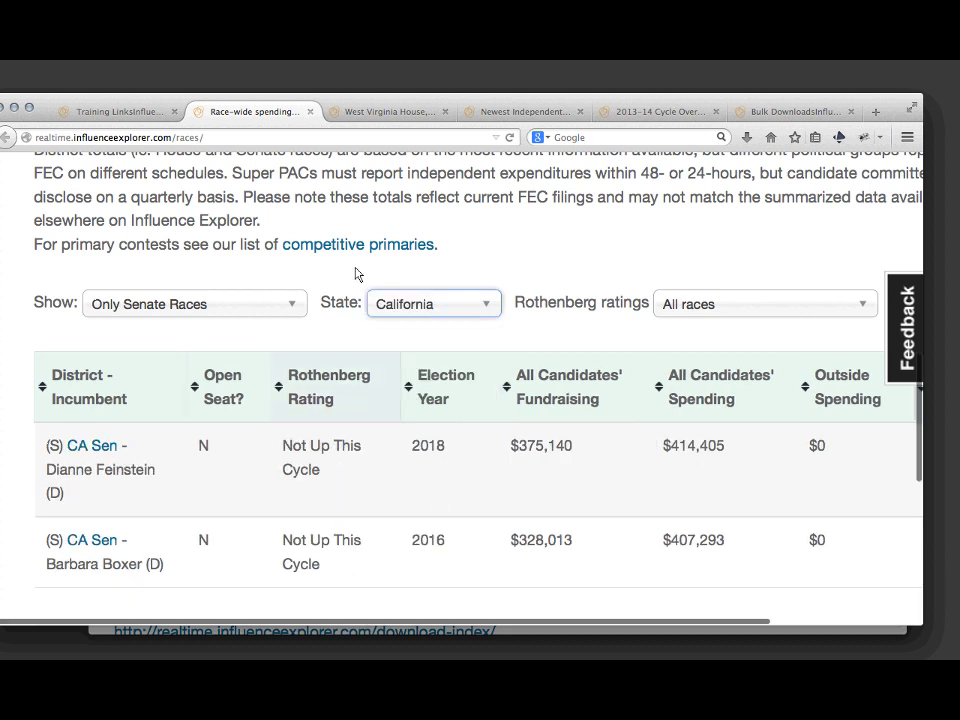
- Show both House And Senate Races for California and restrict the Rothenberg ratings to Toss-ups and leaners
click(292, 304)
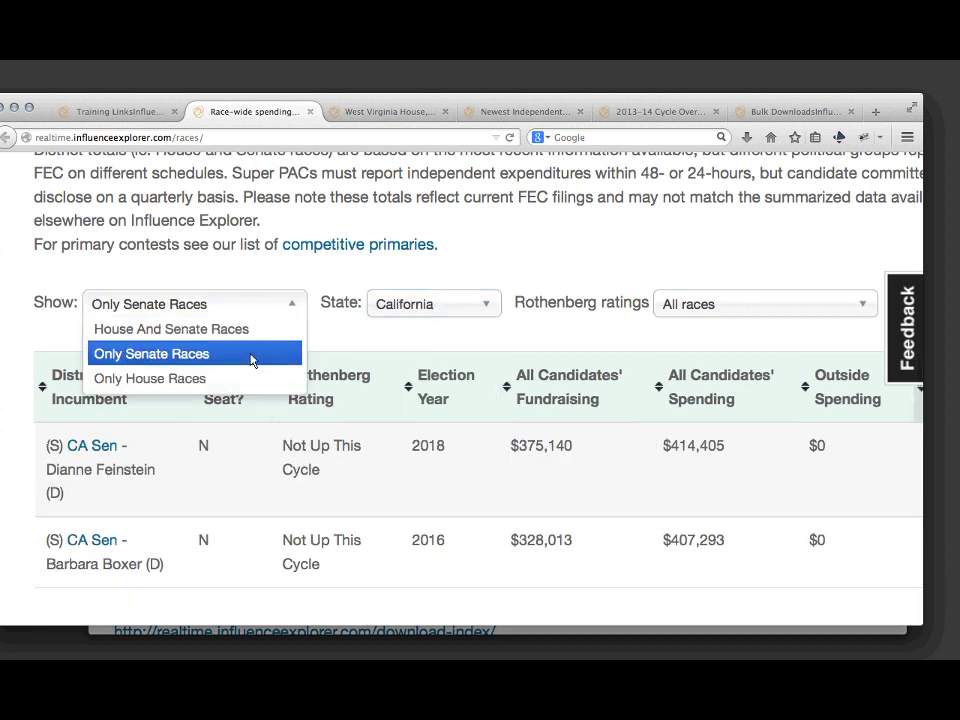
click(250, 330)
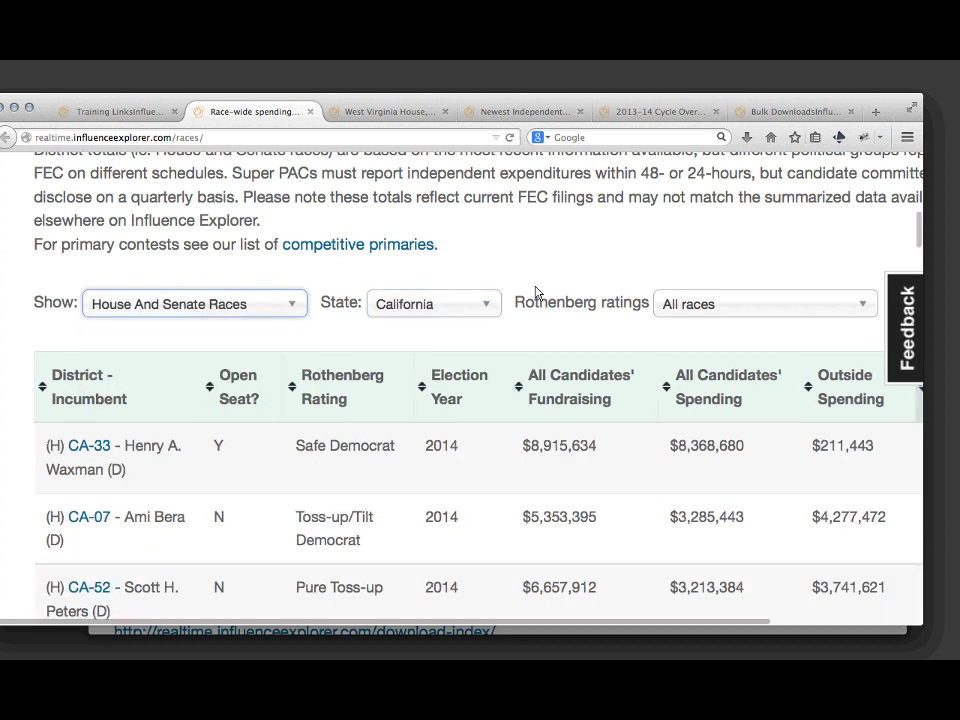
scroll(536, 292, down, 2)
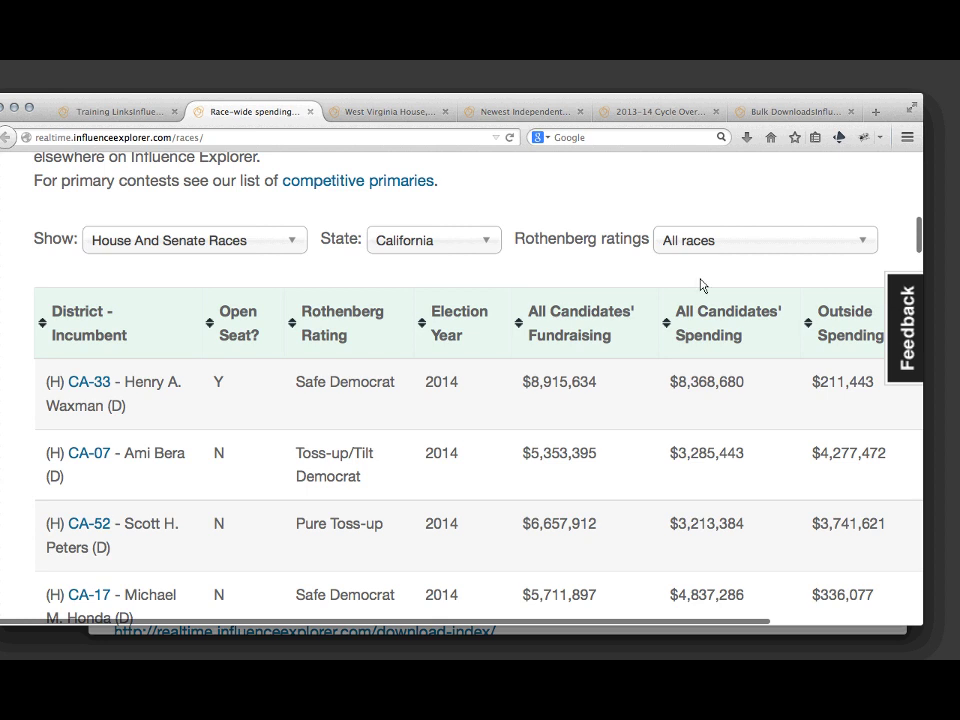
click(694, 247)
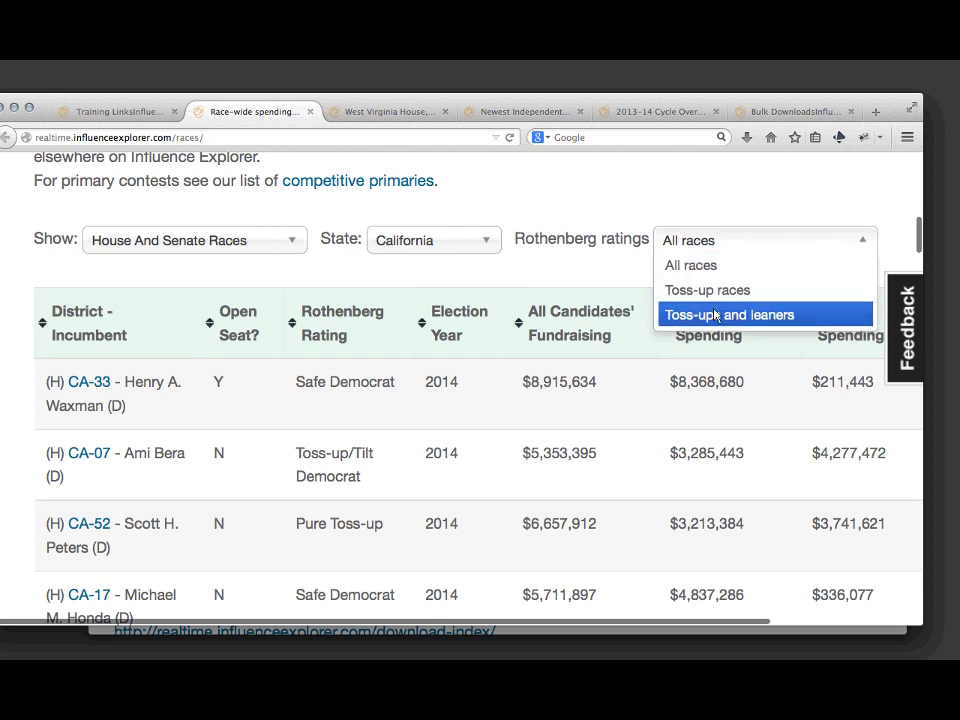
click(716, 316)
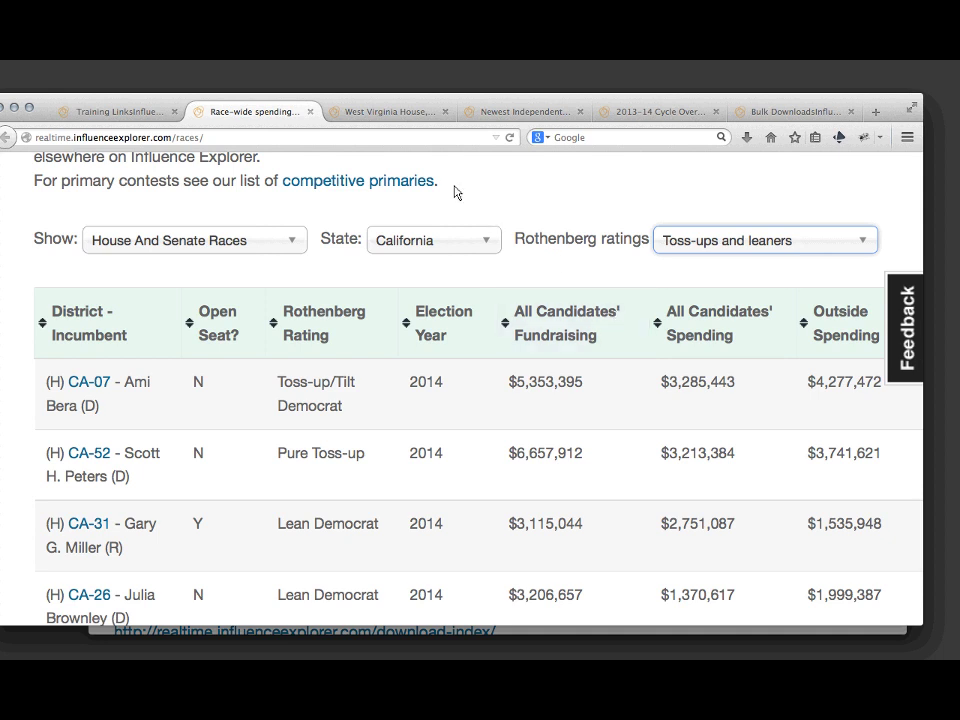
- Examine the West Virginia House District 03 race page, including its fundraising and spending totals, seat rating and district map
click(400, 116)
scroll(456, 296, down, 5)
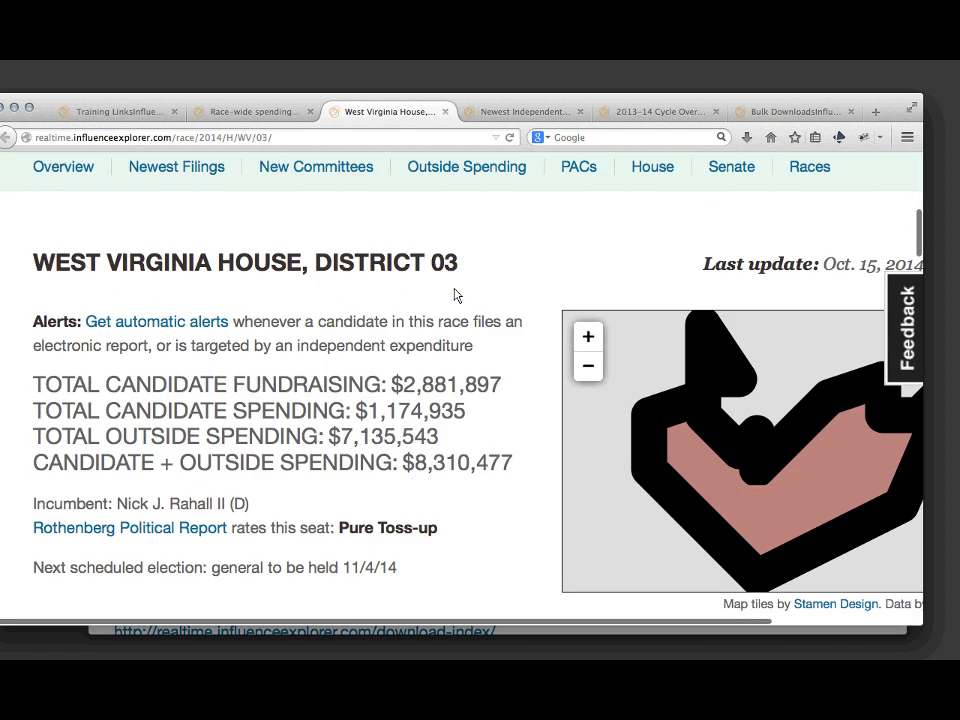
scroll(491, 373, down, 4)
scroll(491, 373, up, 2)
scroll(491, 373, right, 2)
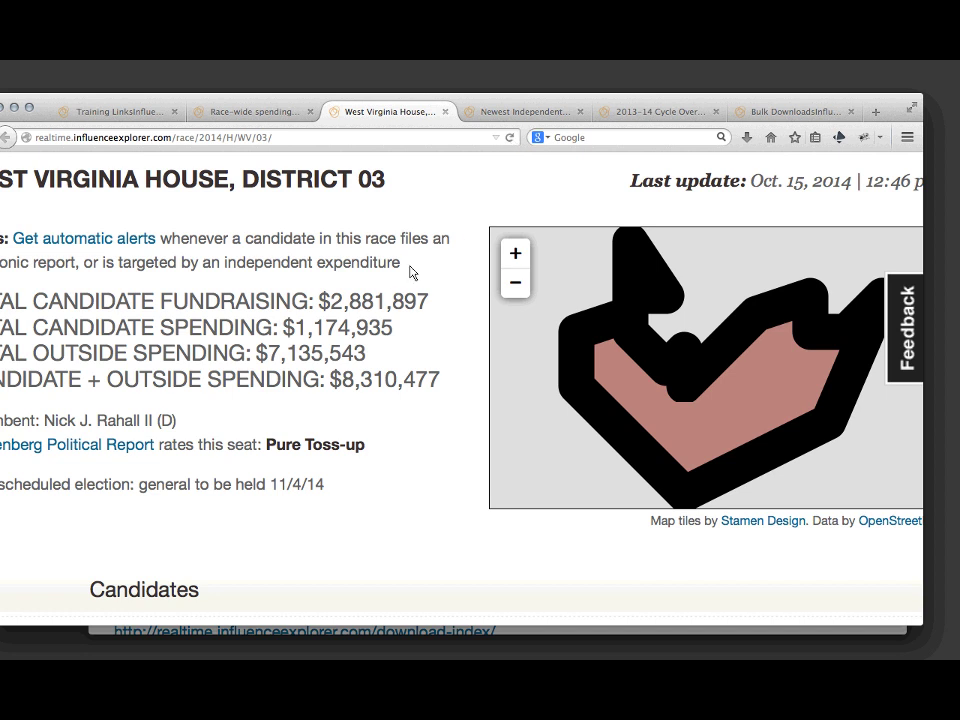
scroll(379, 305, left, 2)
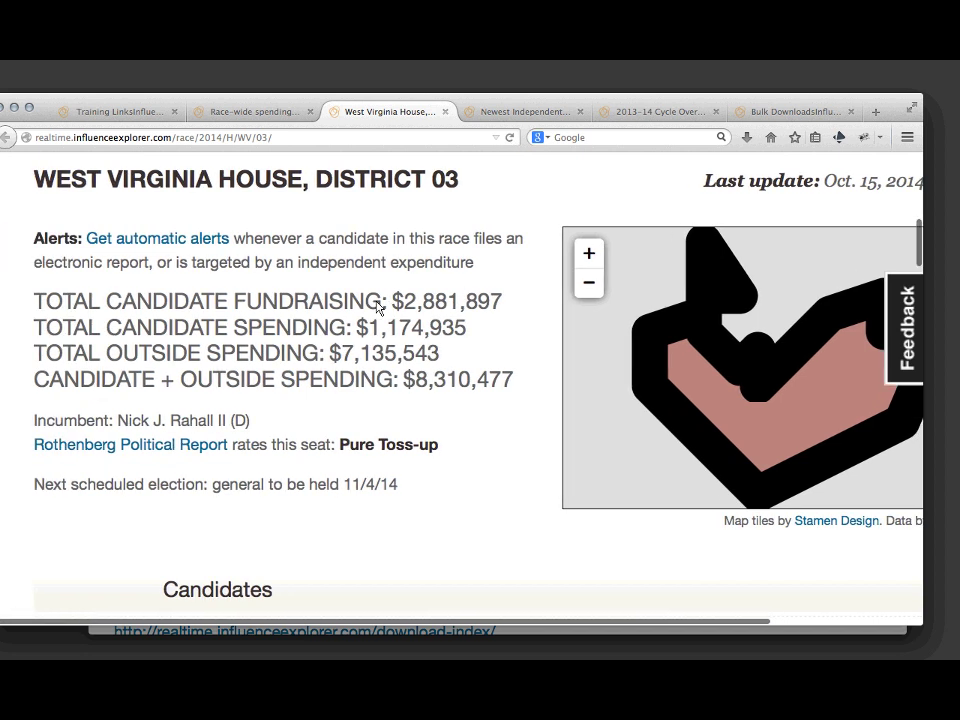
scroll(379, 306, up, 1)
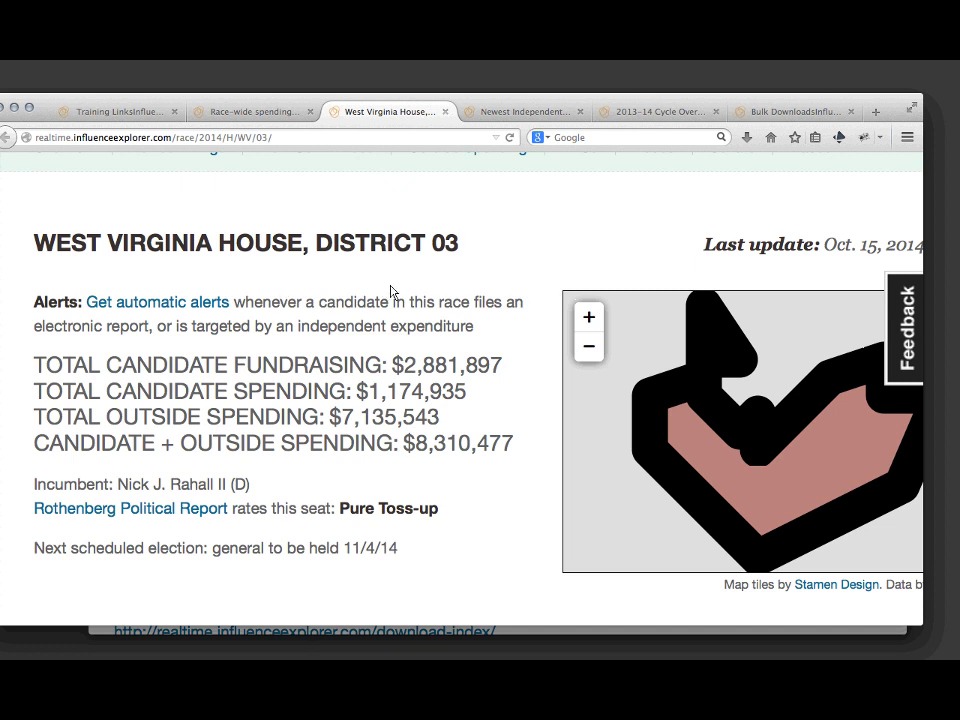
scroll(380, 270, down, 2)
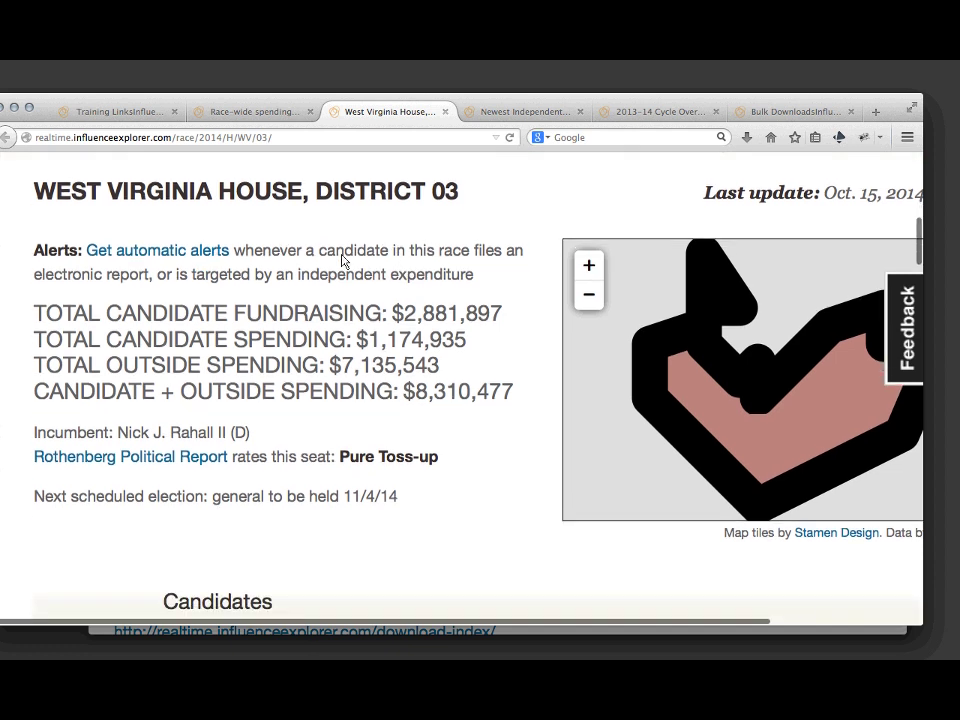
- Request automatic alerts for the West Virginia District 03 race, continue to Scout and review the feed URL and its entries
click(145, 256)
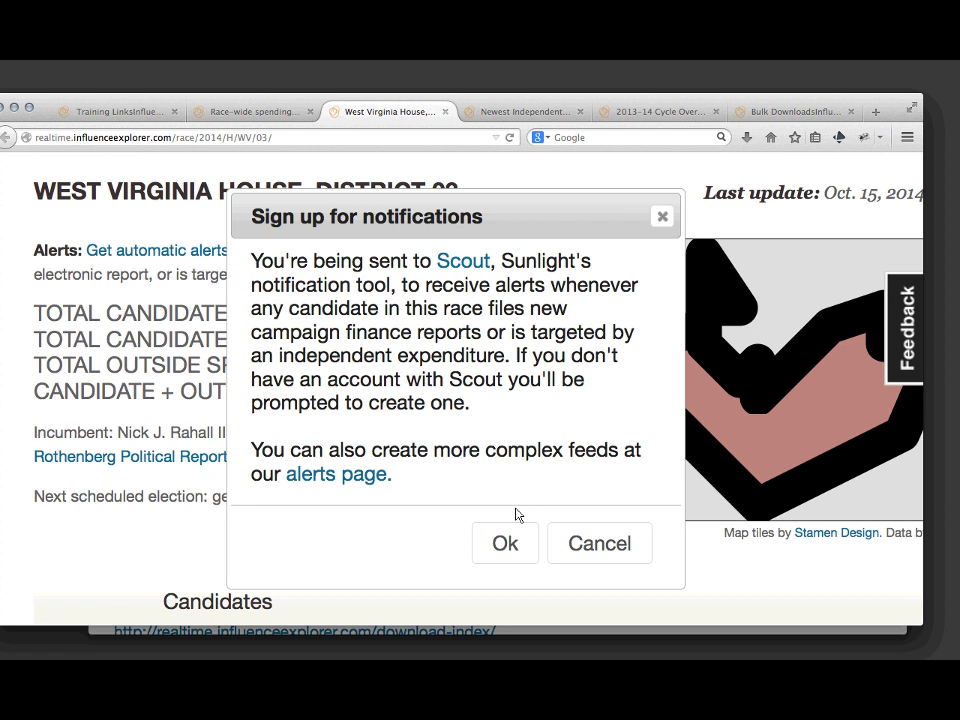
click(508, 543)
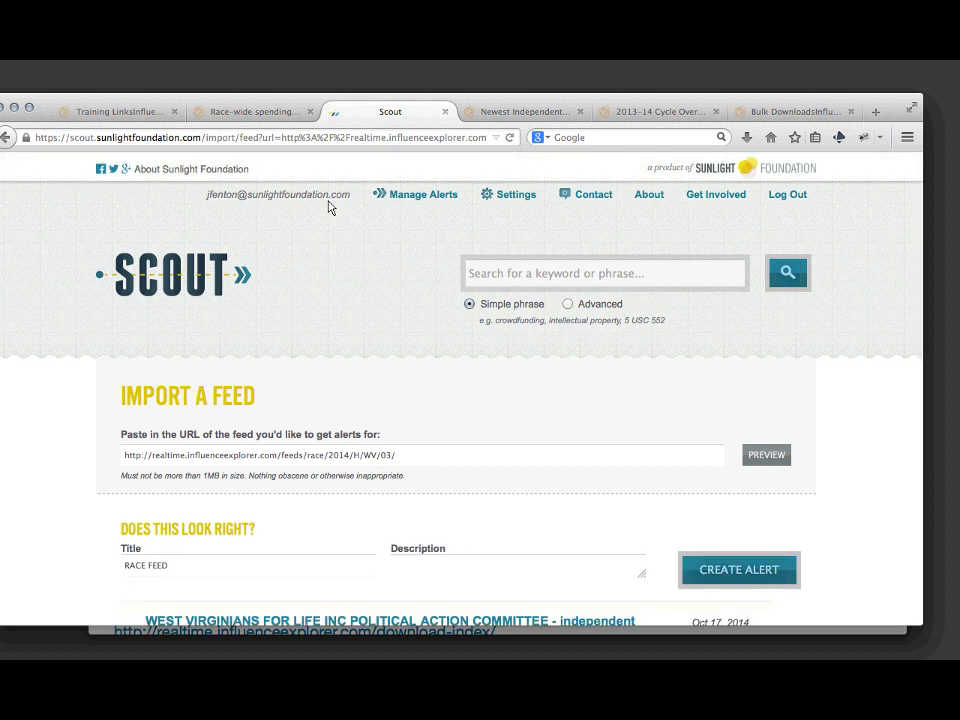
scroll(81, 403, down, 2)
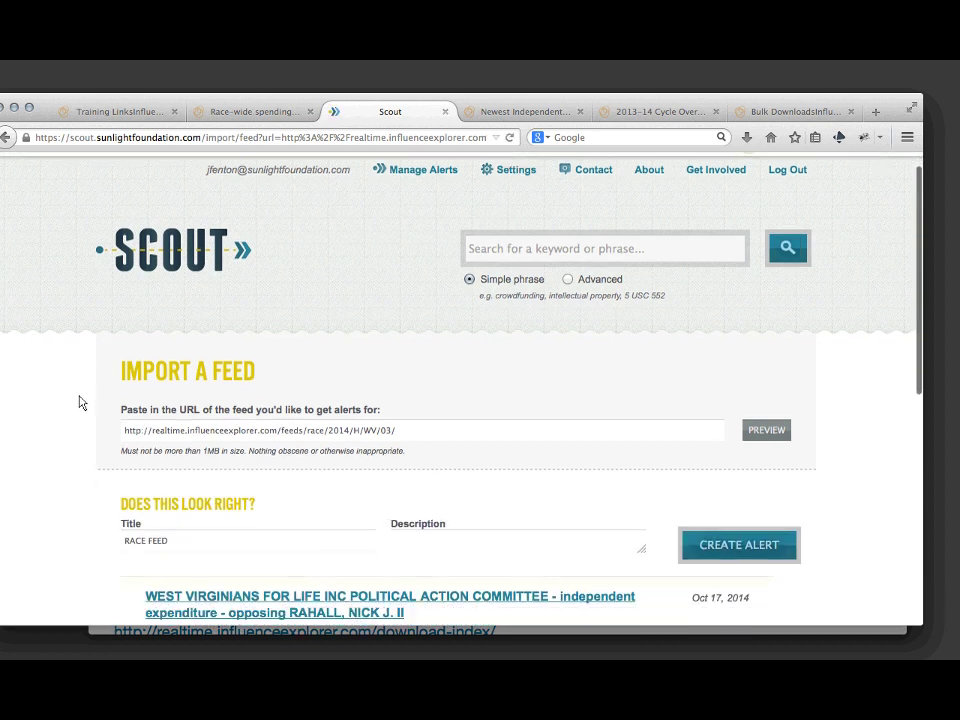
scroll(81, 403, down, 2)
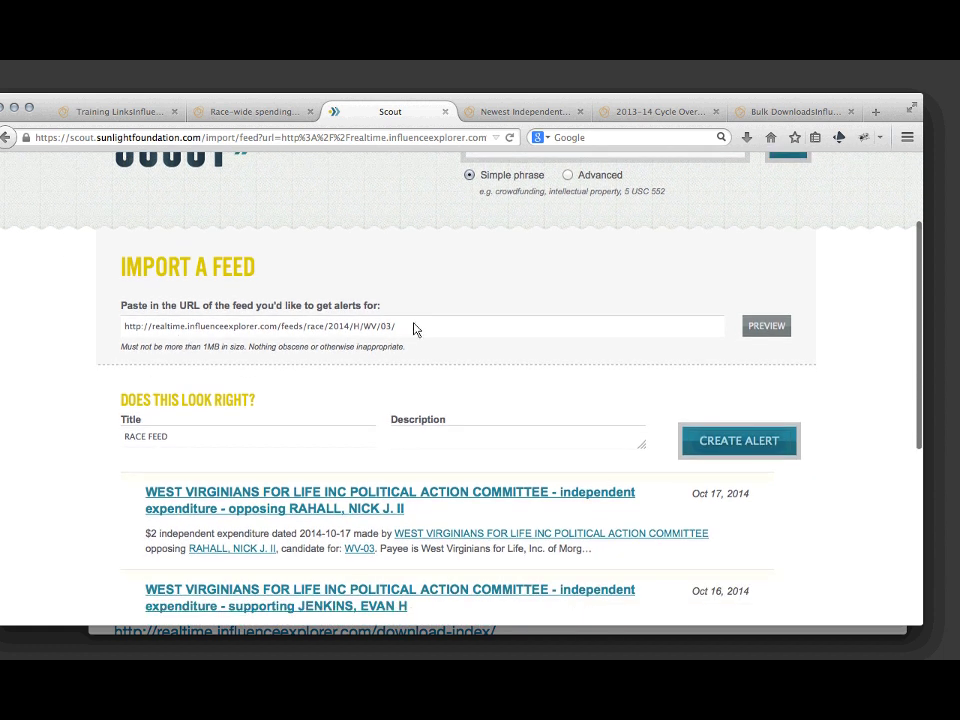
triple_click(413, 329)
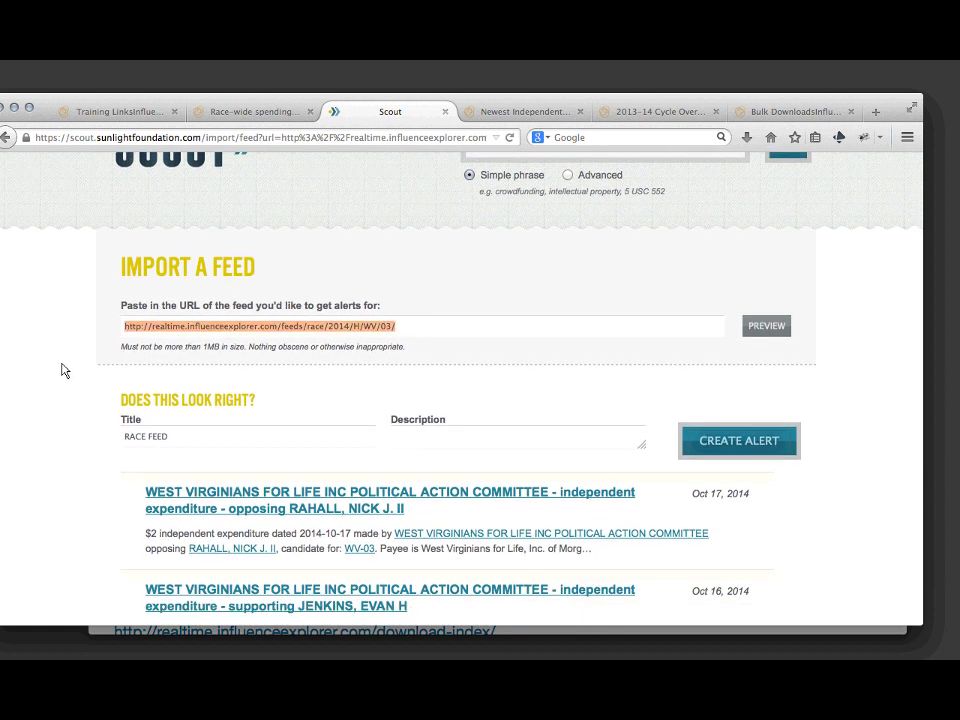
scroll(62, 371, up, 2)
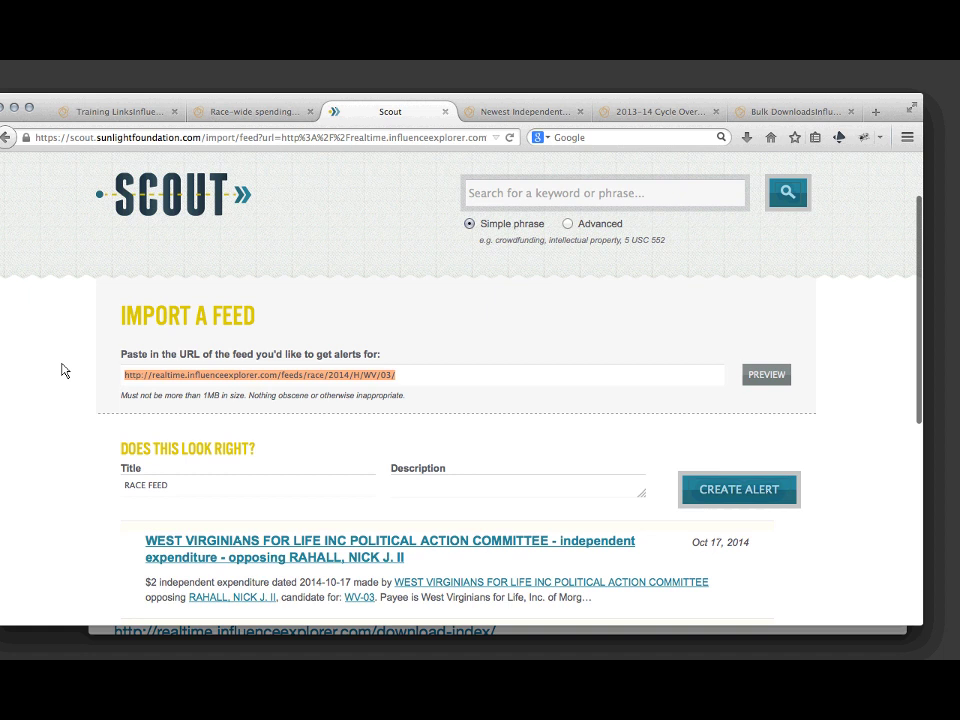
scroll(62, 371, down, 4)
scroll(62, 371, down, 2)
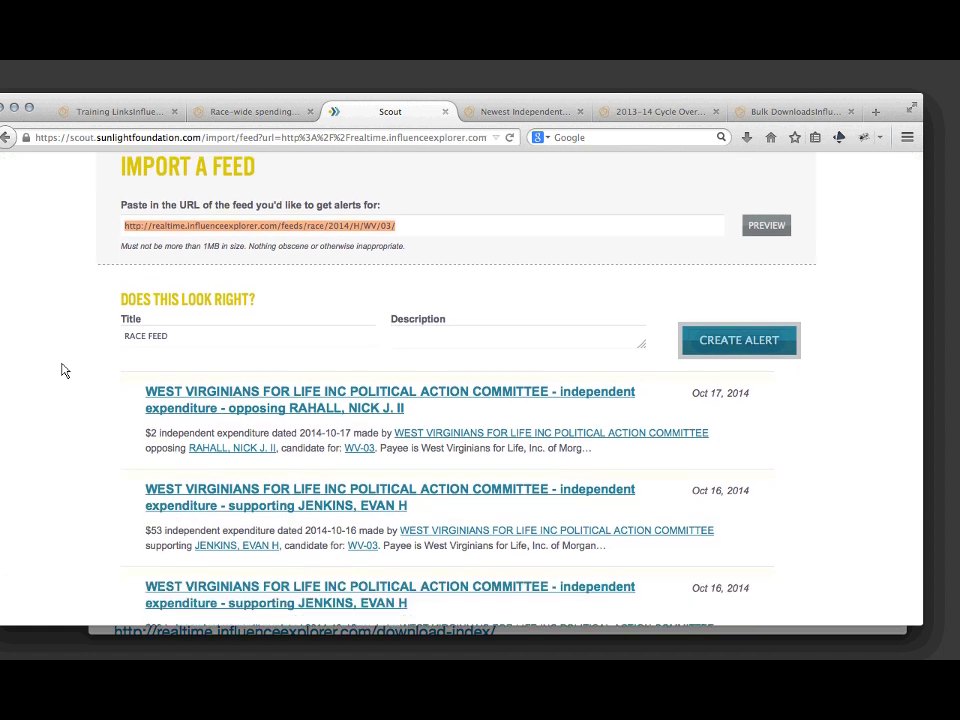
- Replace the feed alert's title with "WV district 3" and return to the race-wide spending list
double_click(181, 343)
triple_click(181, 343)
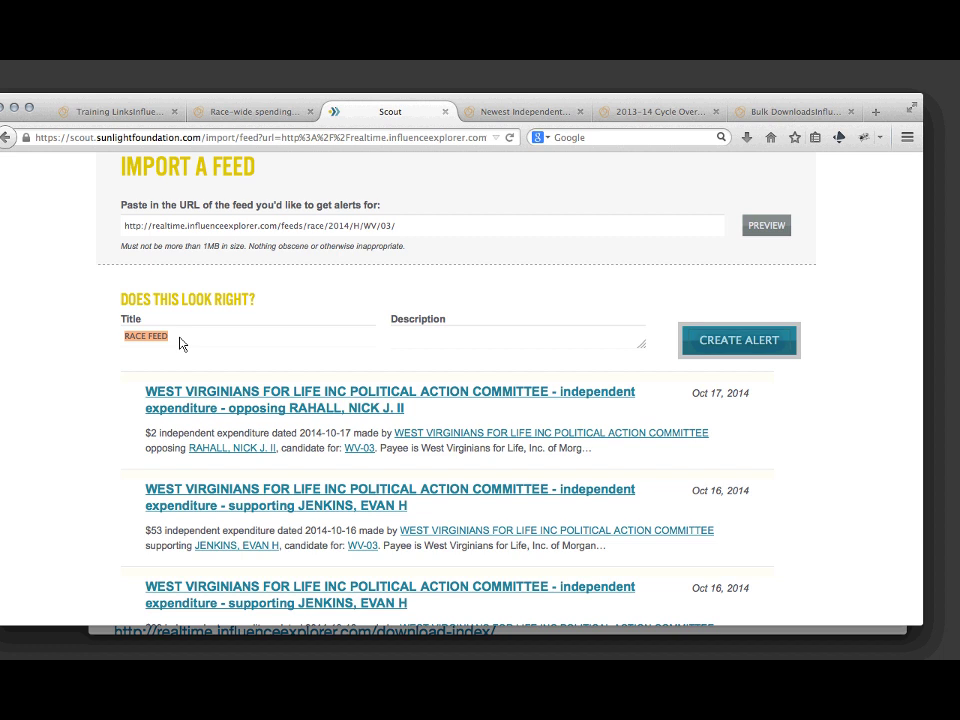
key(BackSpace)
text(WV district 3)
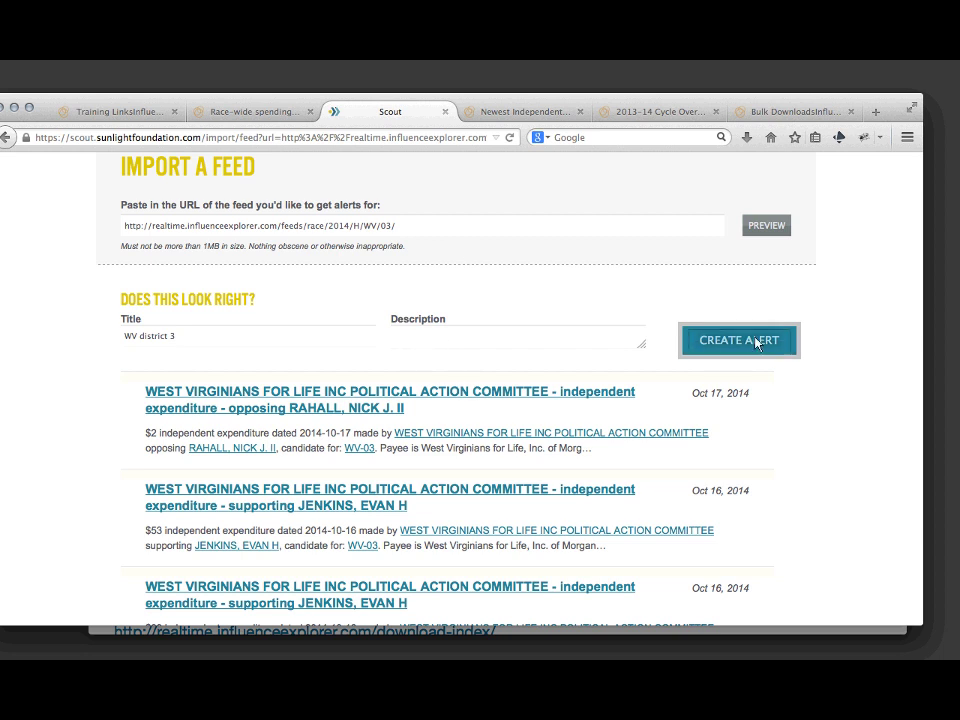
scroll(663, 290, up, 3)
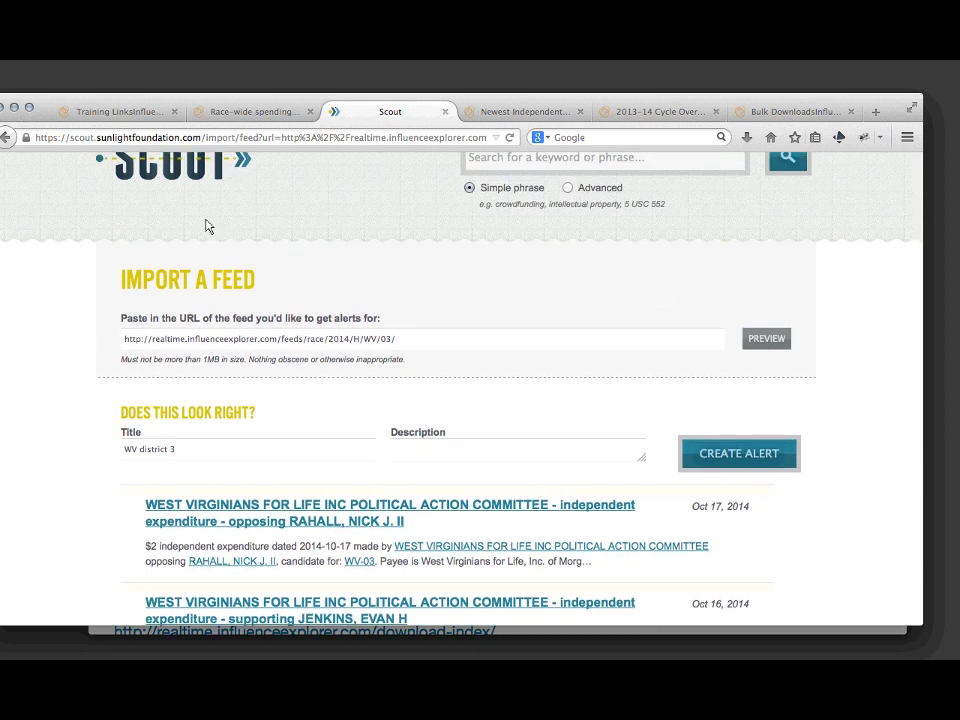
click(238, 115)
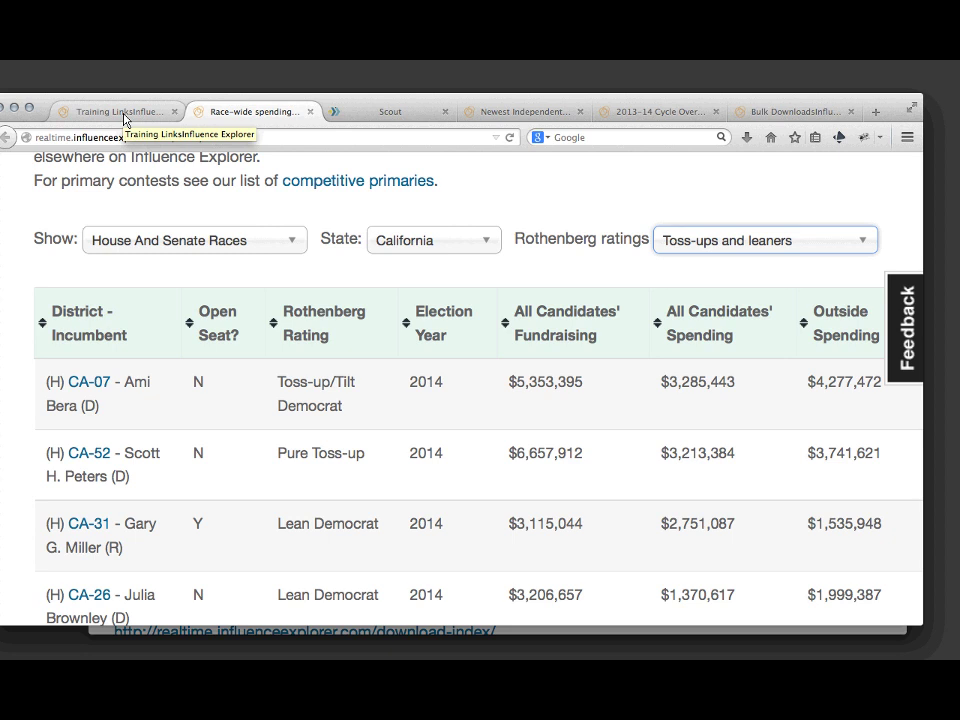
- Go back from Scout's feed import to the West Virginia House District 03 race page and review its candidates table
click(394, 116)
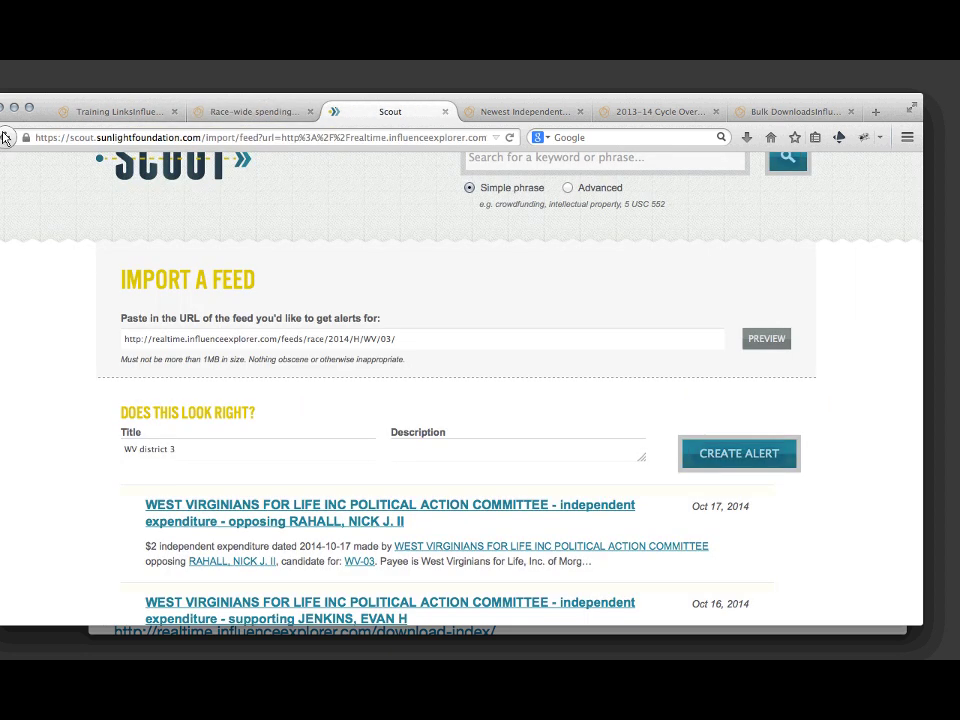
click(8, 137)
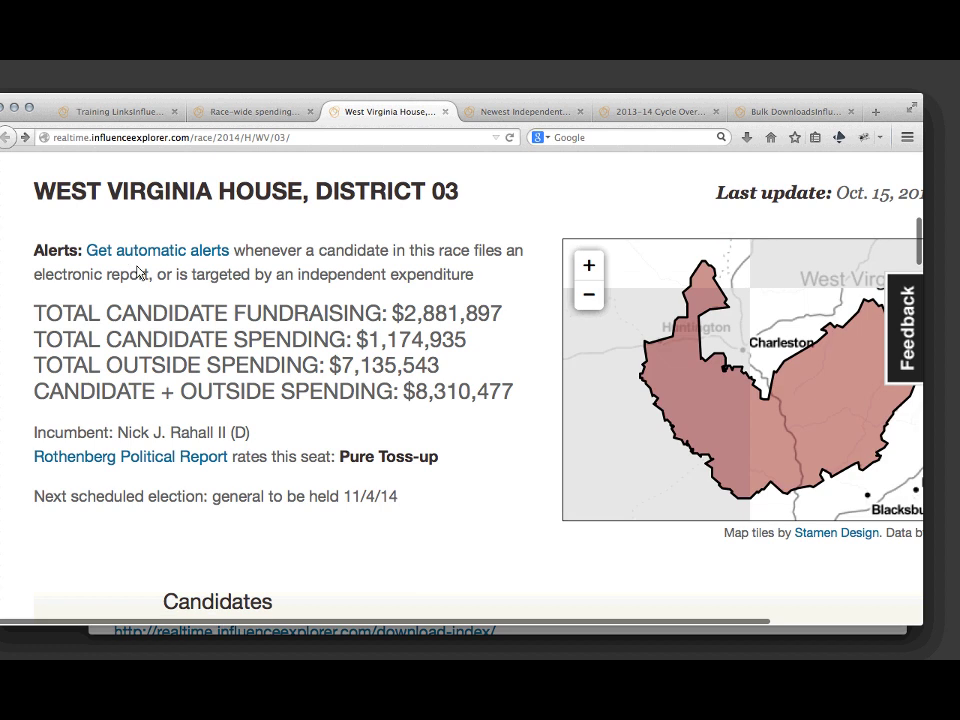
scroll(172, 332, down, 3)
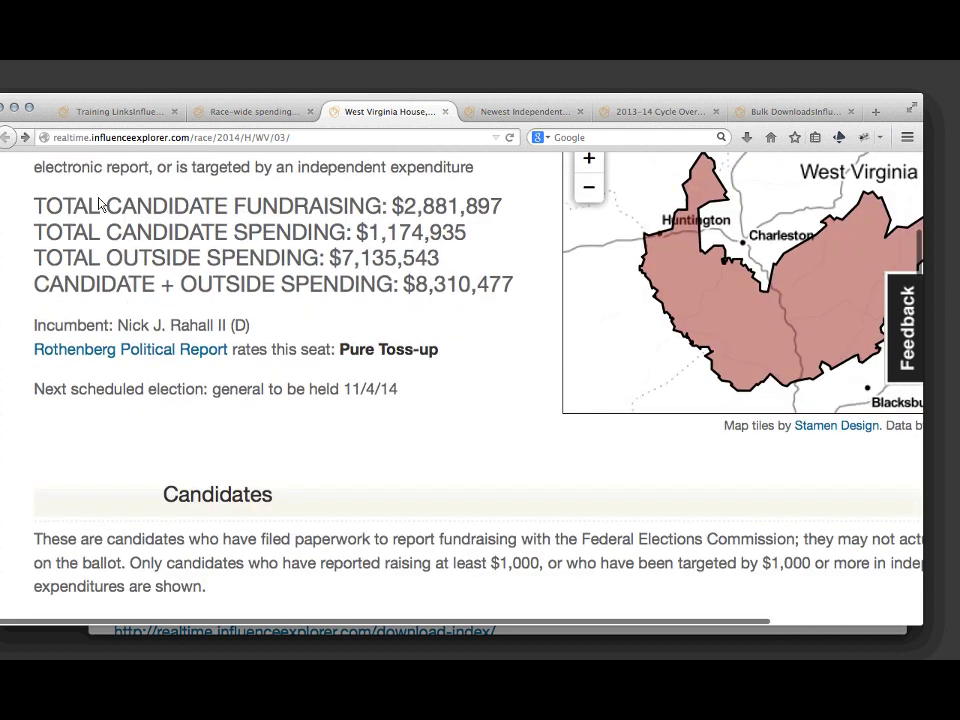
scroll(138, 268, down, 10)
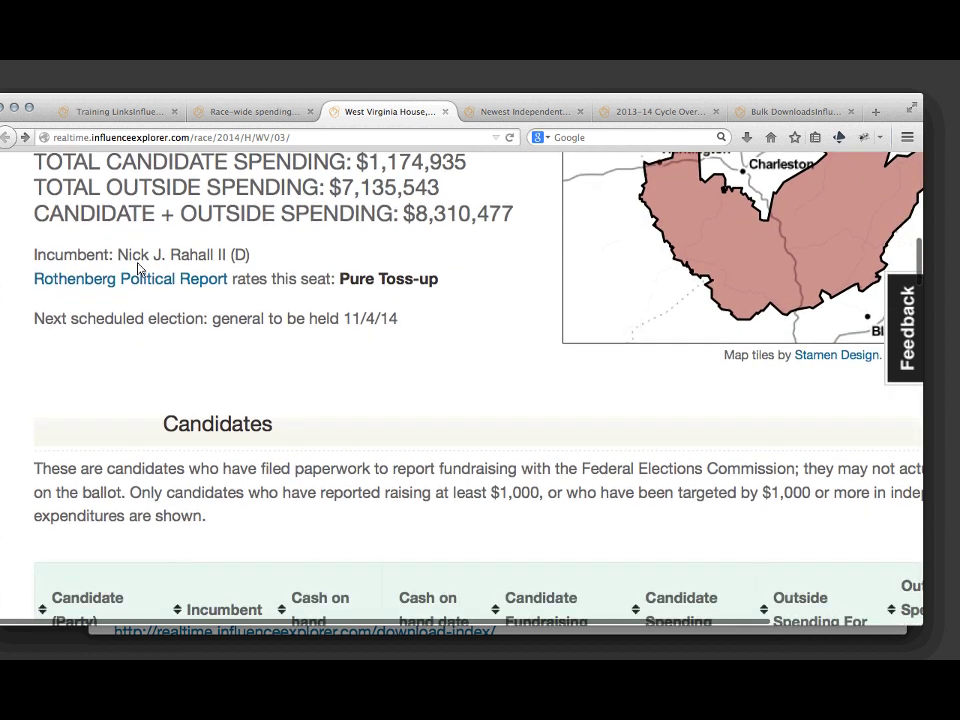
scroll(138, 268, down, 3)
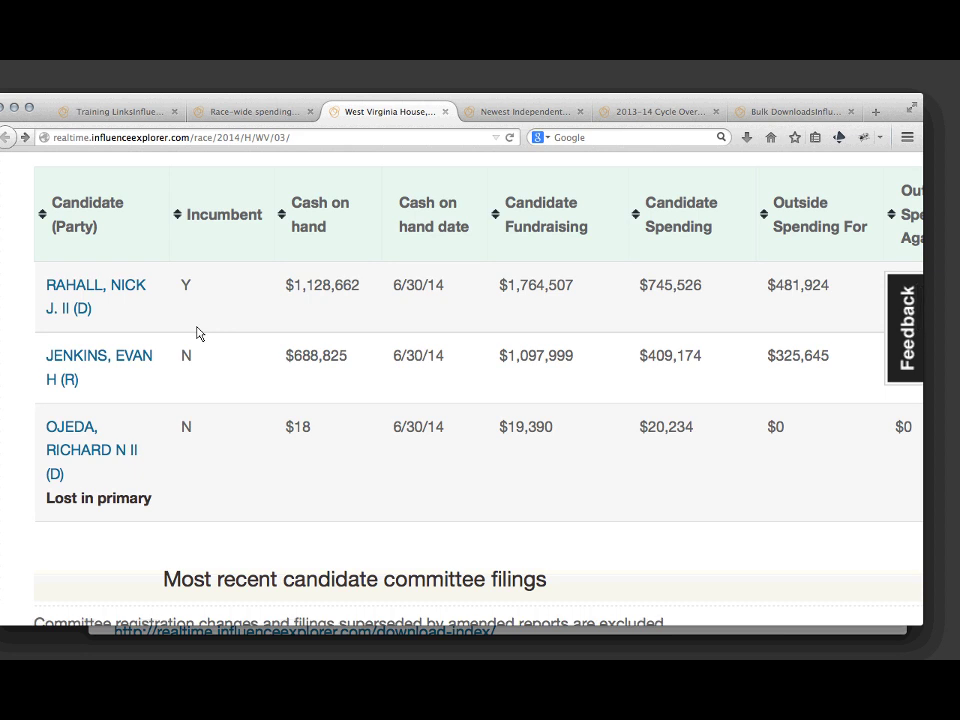
scroll(197, 333, up, 1)
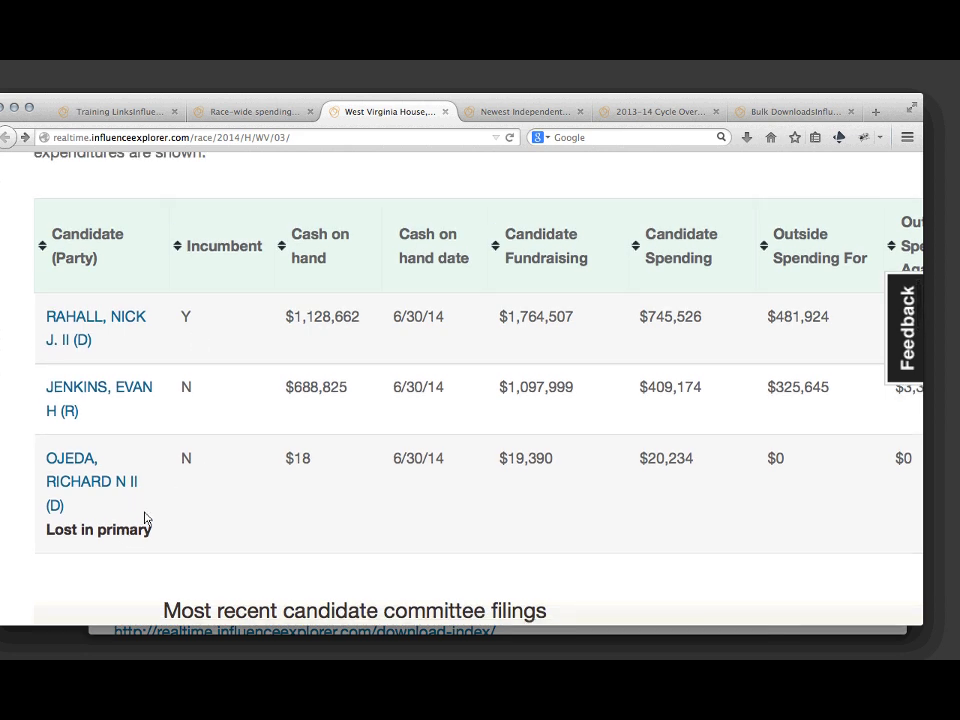
scroll(150, 490, up, 1)
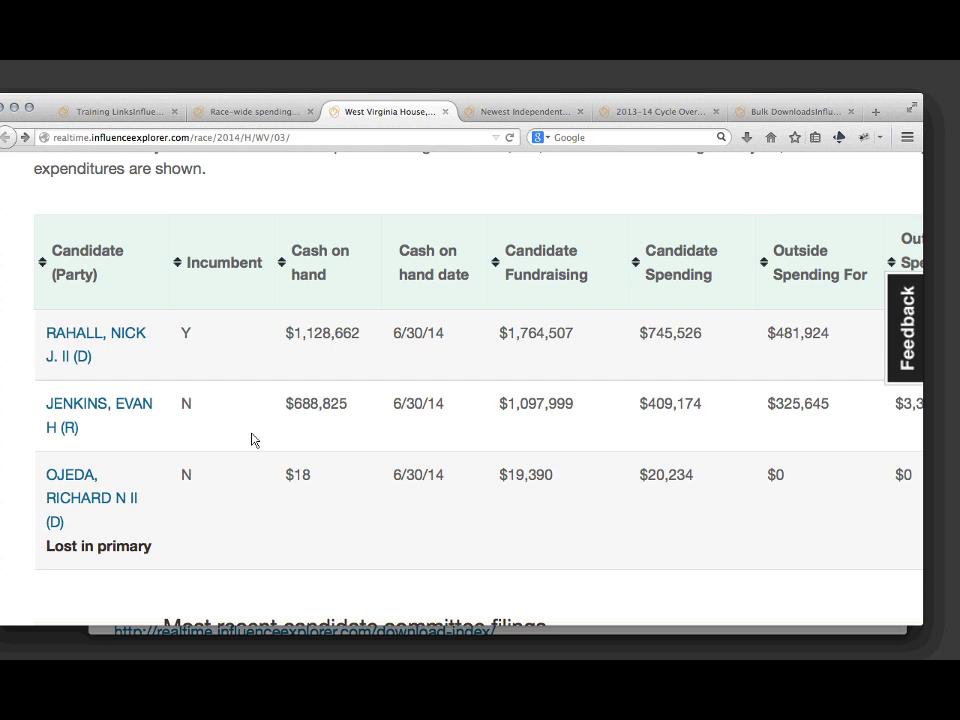
scroll(228, 510, down, 2)
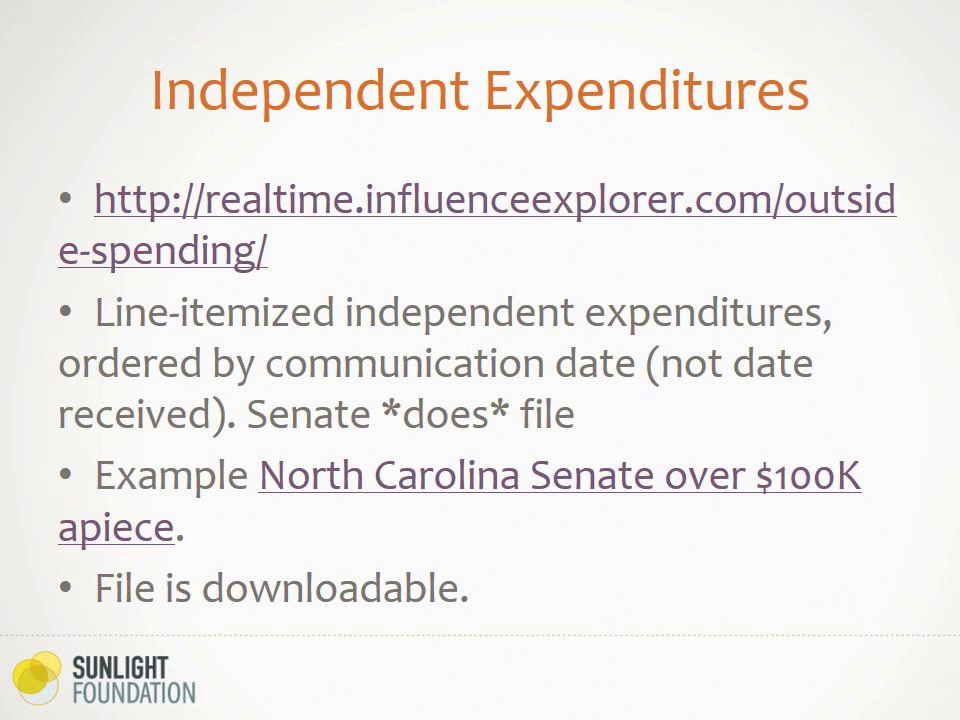
key(Right)
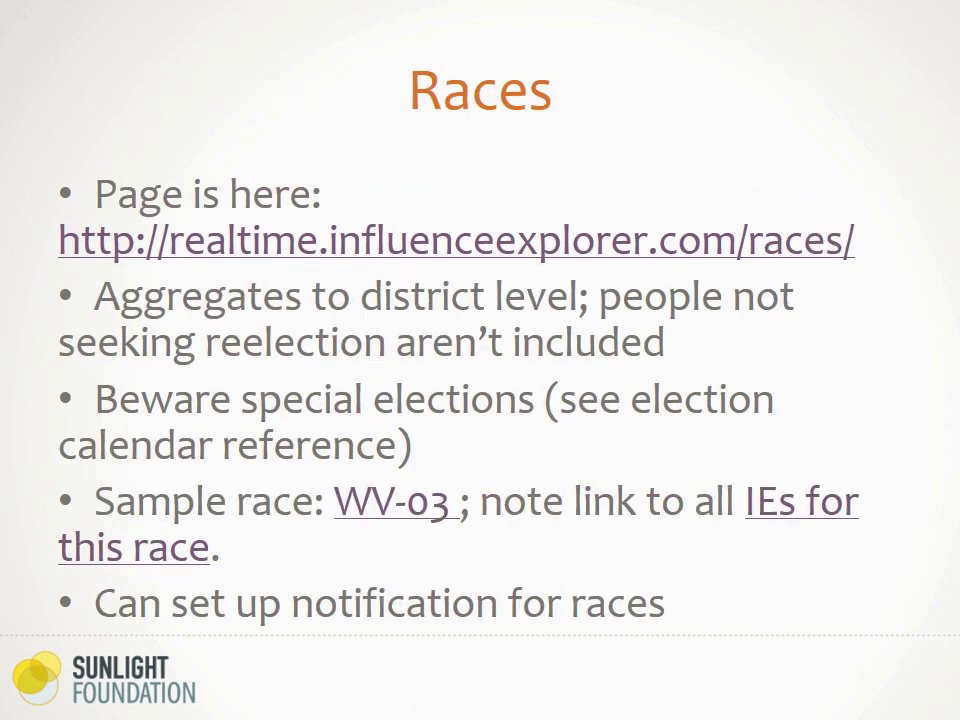
key(Right)
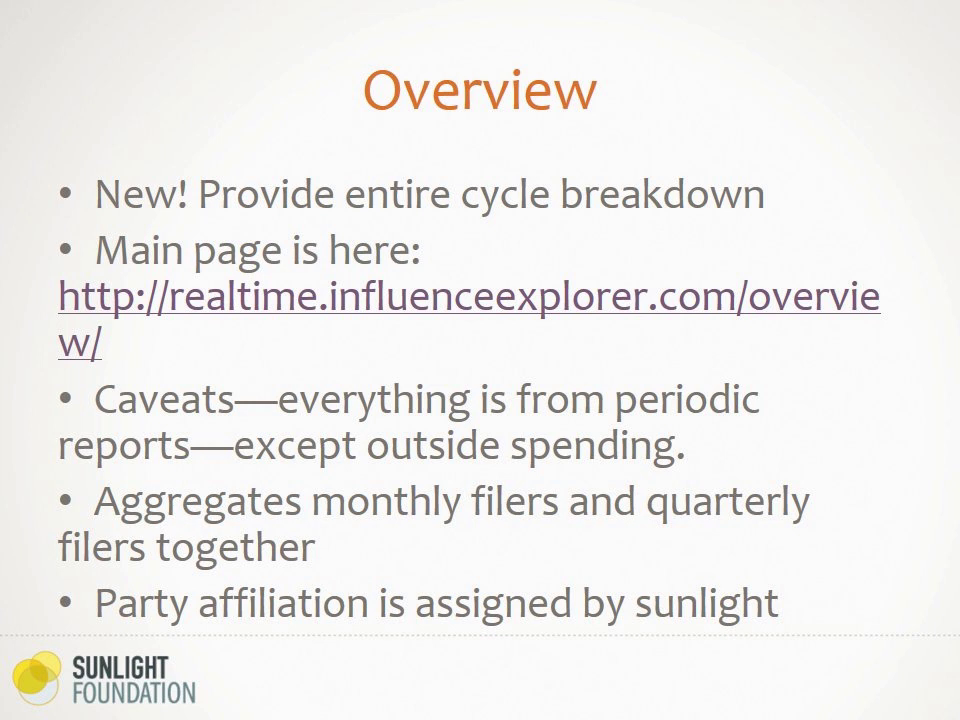
key(Escape)
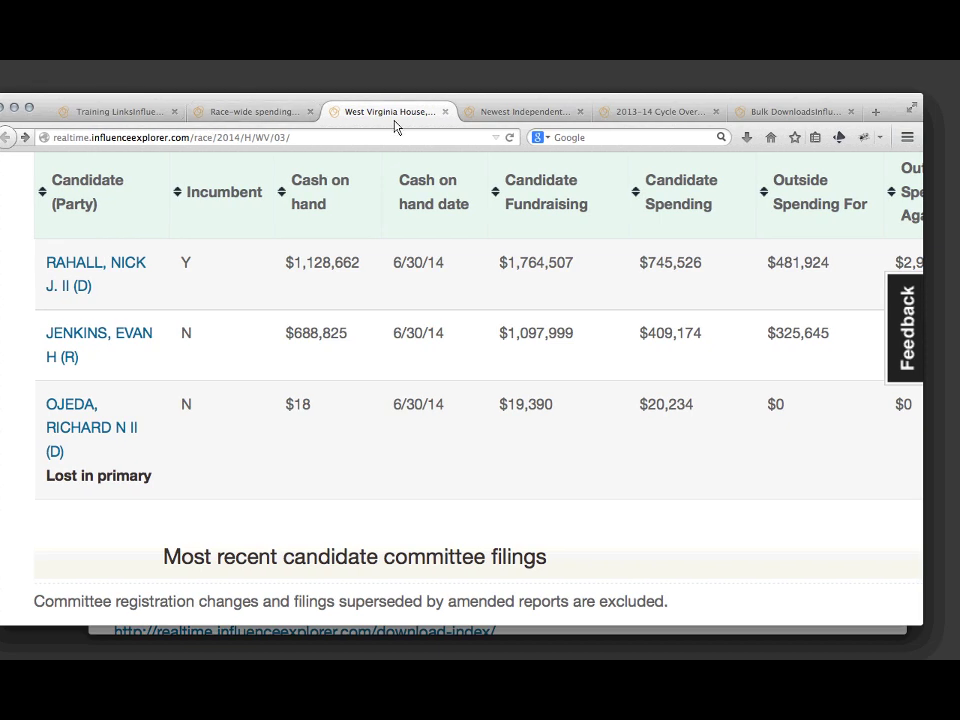
- Bring up the already open 2013-14 Cycle Overview page and expand the browser window to full screen
click(655, 111)
scroll(467, 275, down, 5)
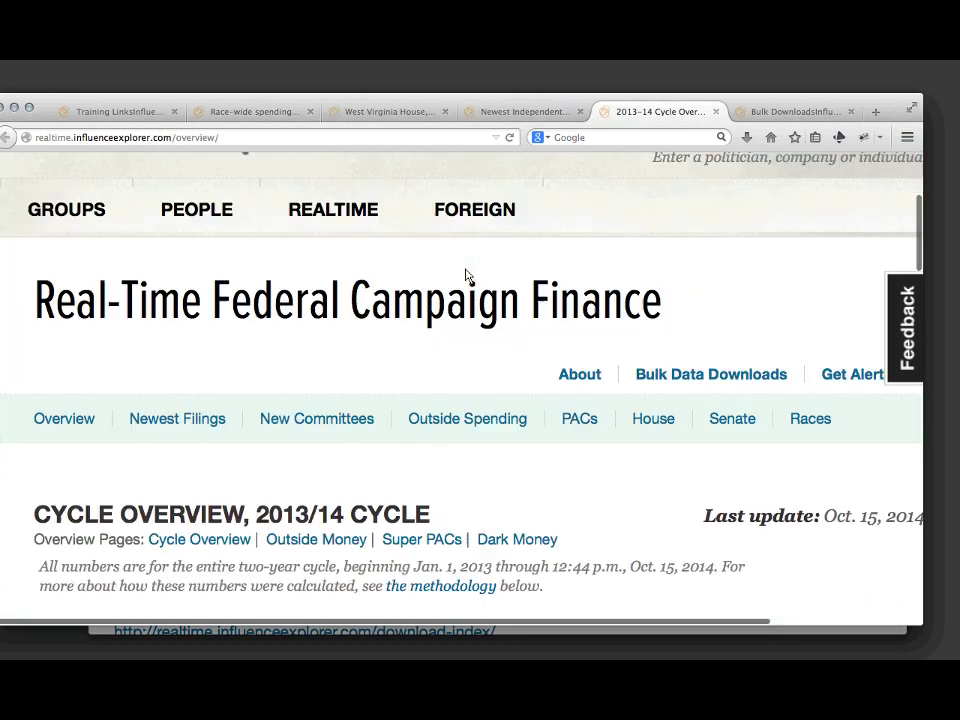
scroll(508, 326, down, 3)
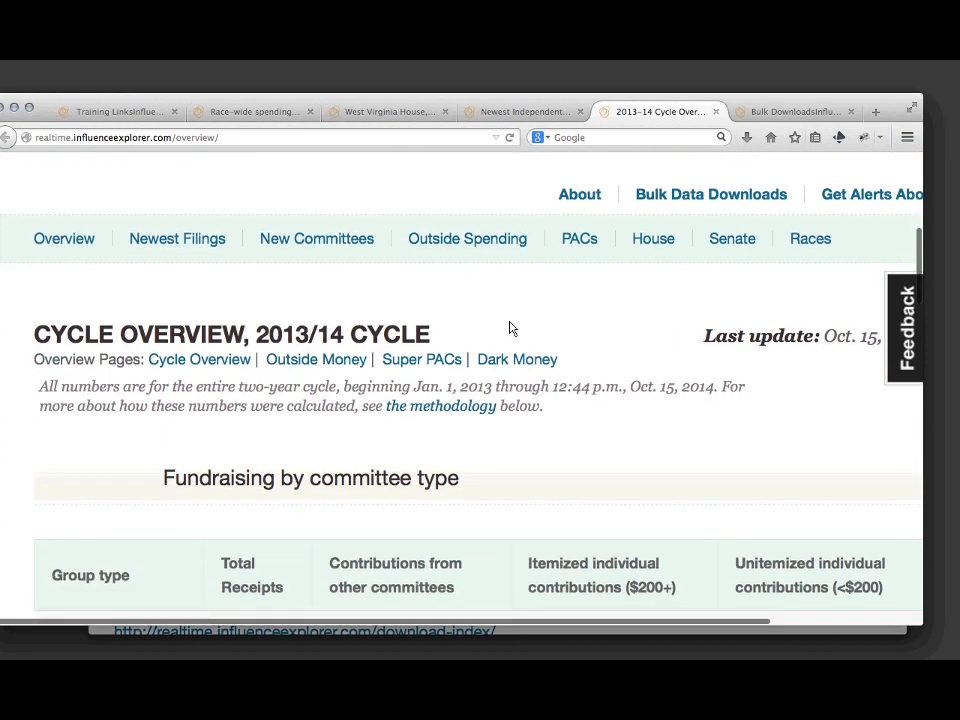
scroll(509, 327, down, 1)
scroll(509, 327, down, 2)
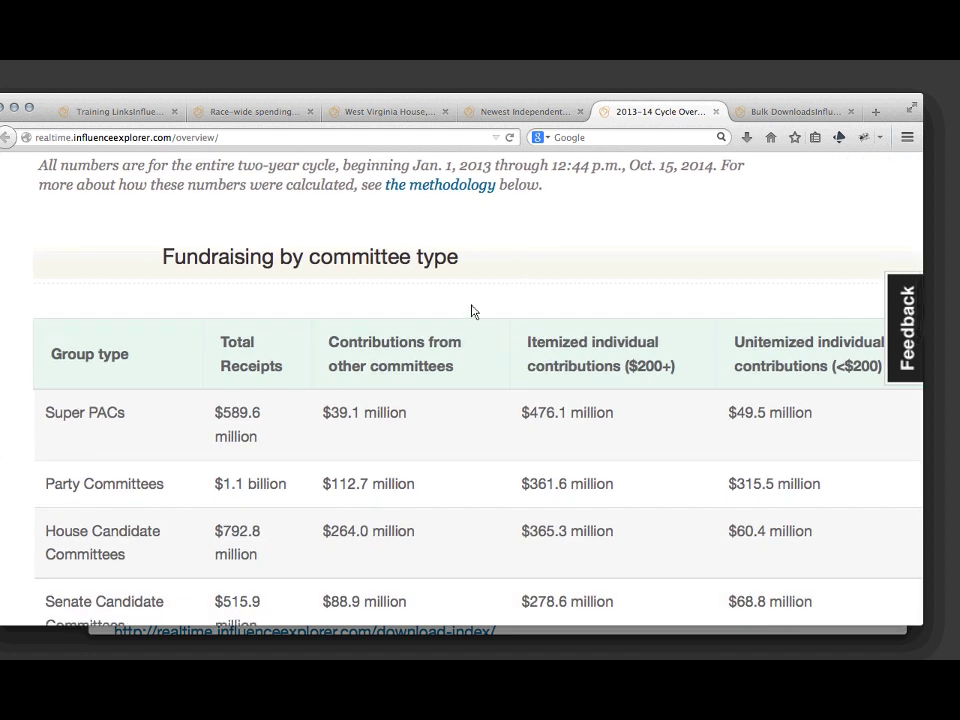
scroll(473, 311, up, 2)
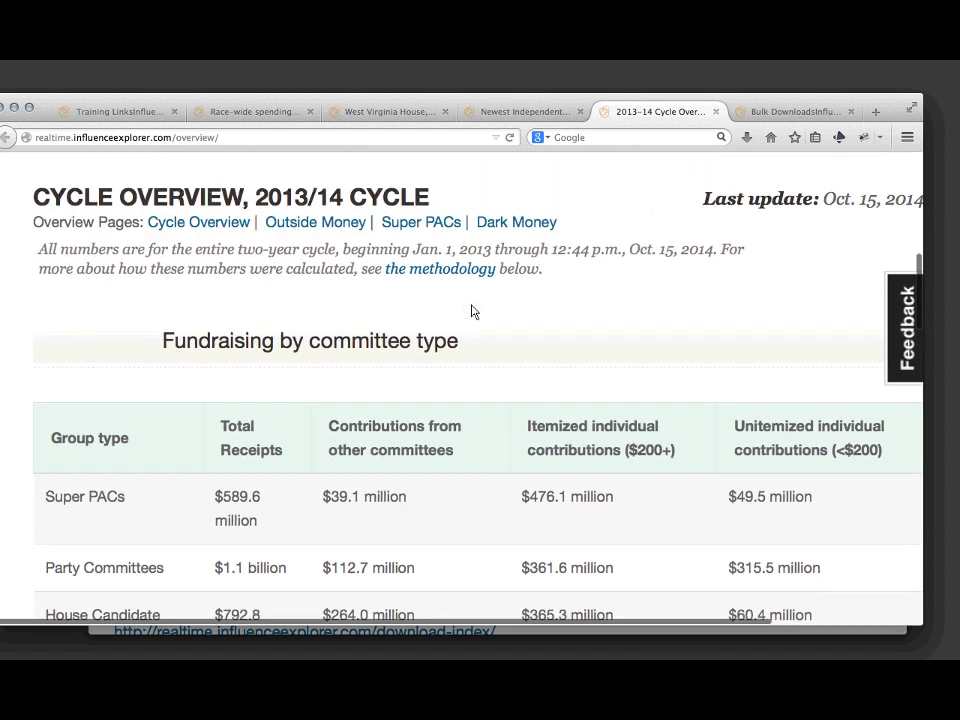
click(911, 108)
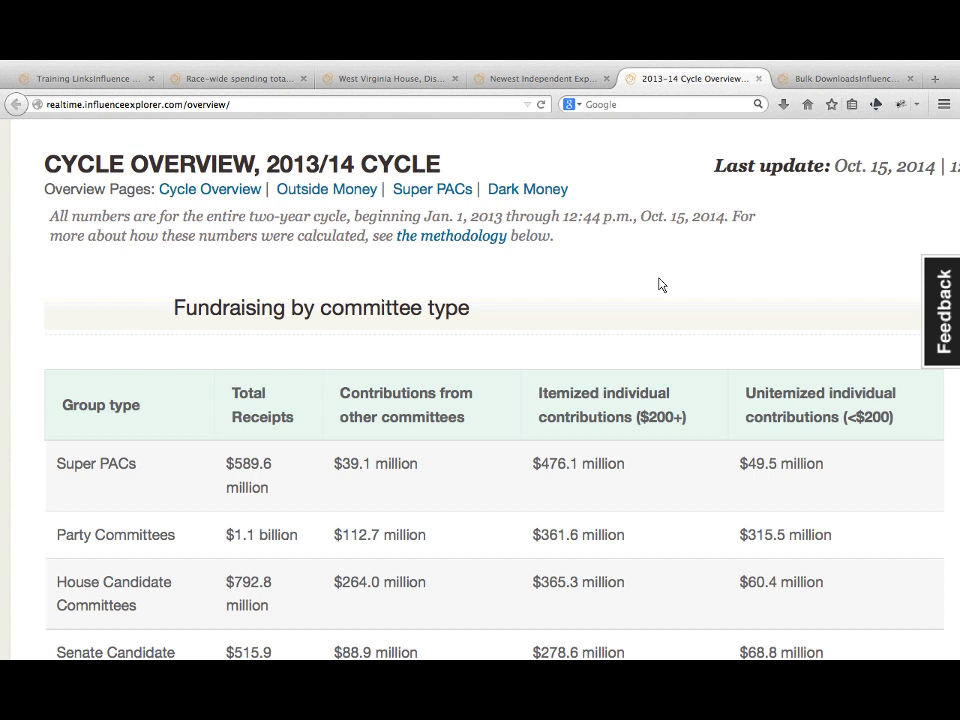
- Examine the Fundraising by committee type table, including total receipts and contribution sources for each group type
scroll(622, 263, down, 2)
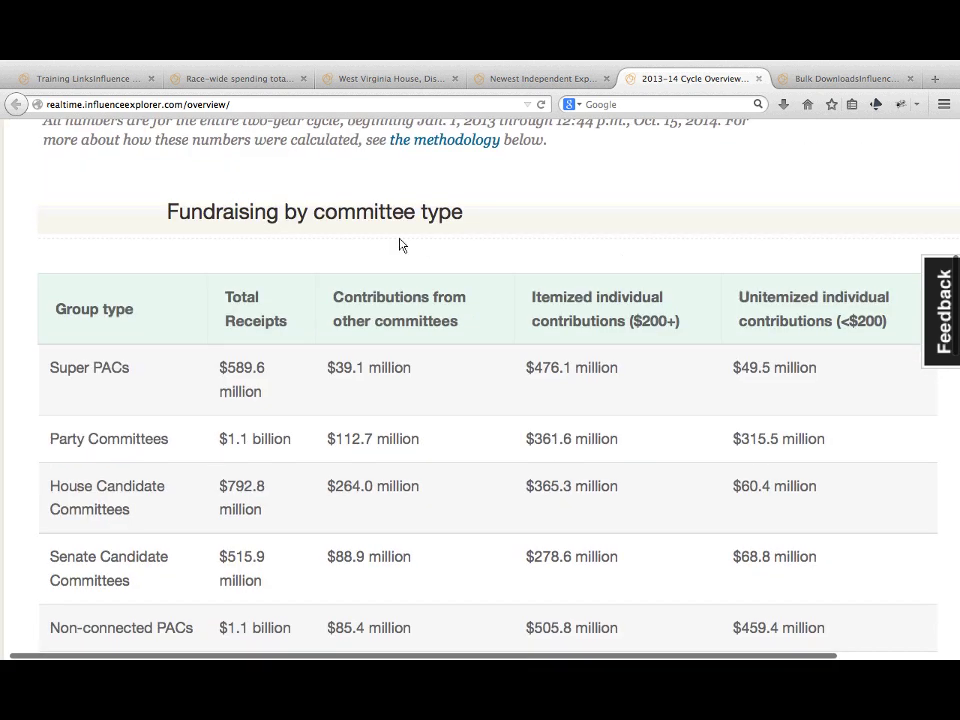
scroll(130, 284, down, 2)
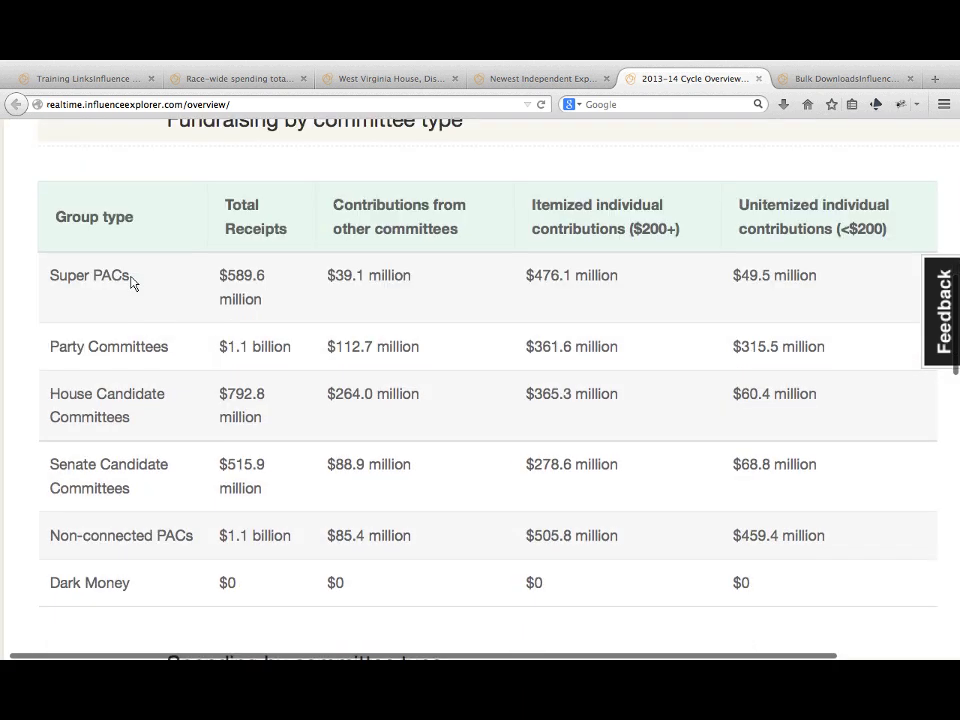
scroll(130, 284, up, 4)
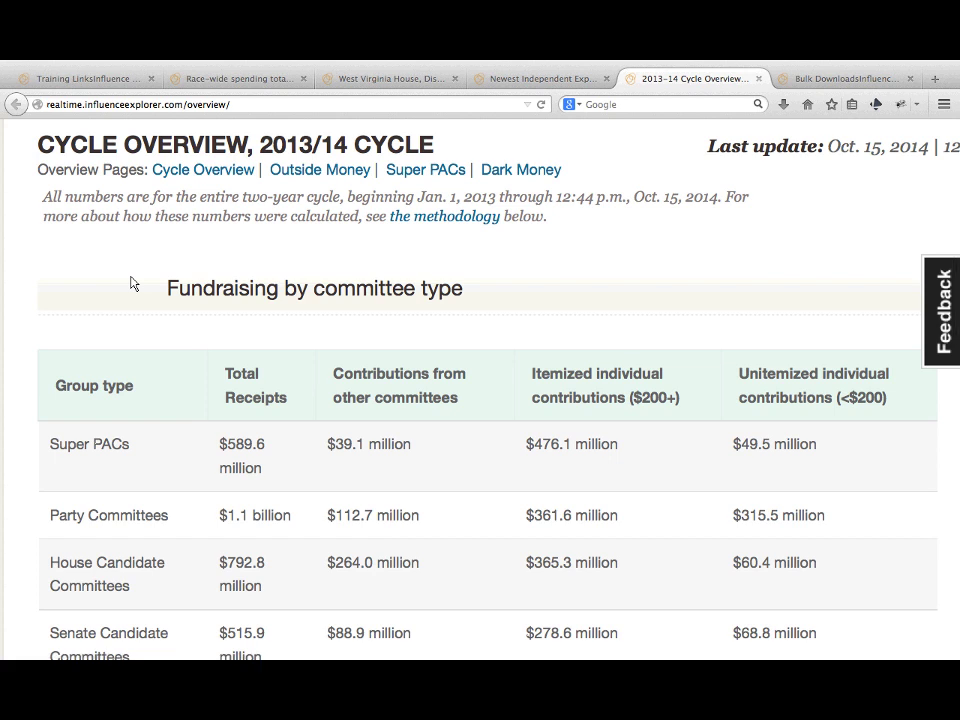
scroll(165, 380, down, 5)
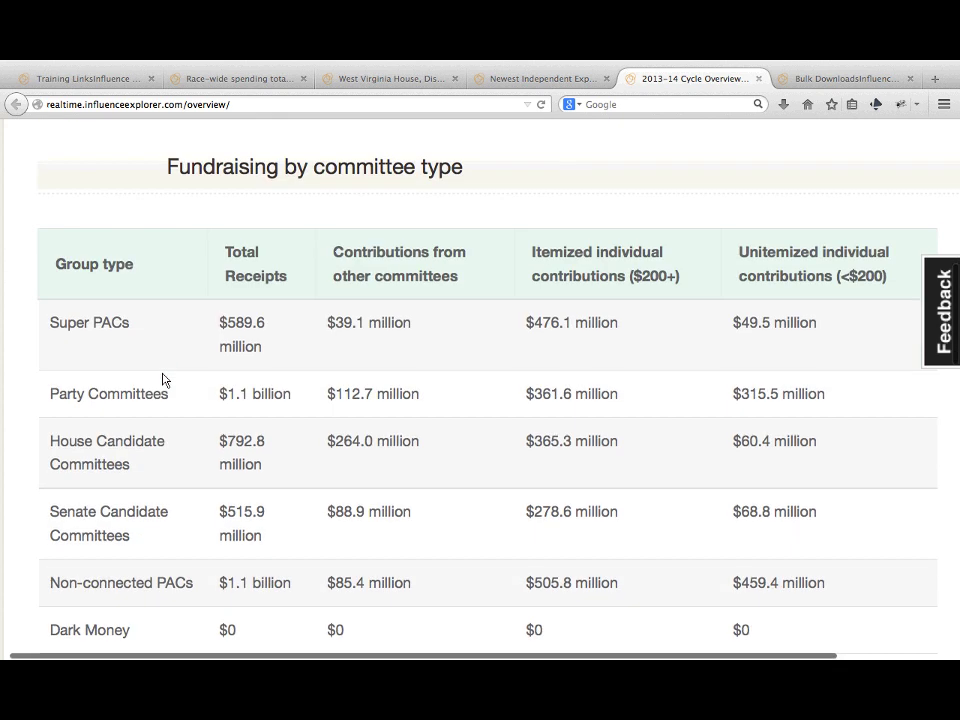
scroll(163, 380, down, 1)
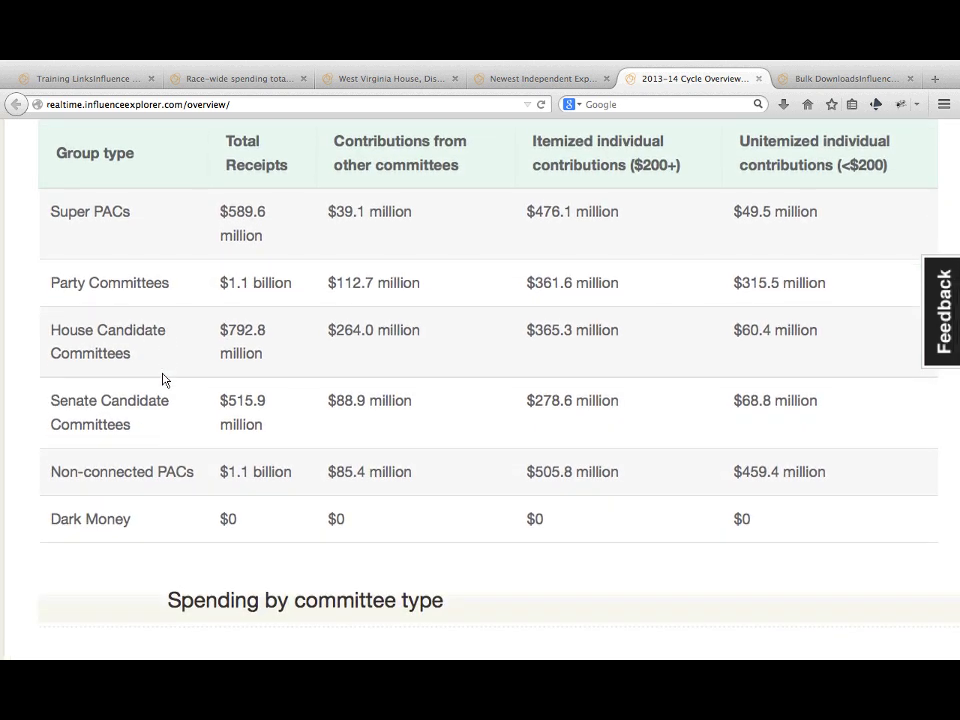
scroll(163, 380, up, 2)
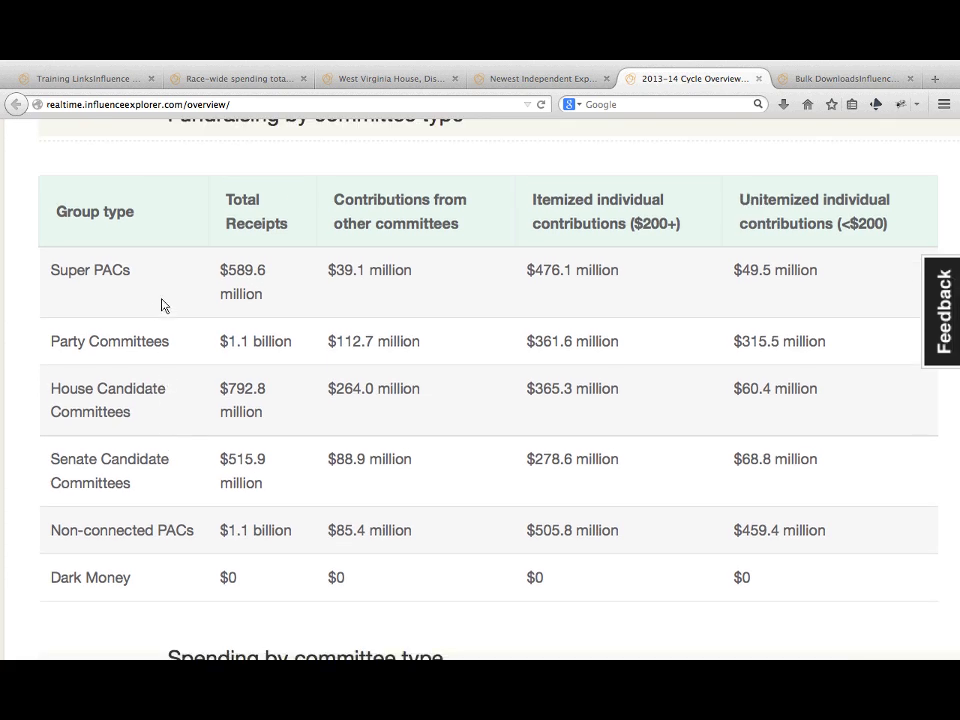
scroll(200, 297, up, 3)
scroll(200, 297, down, 1)
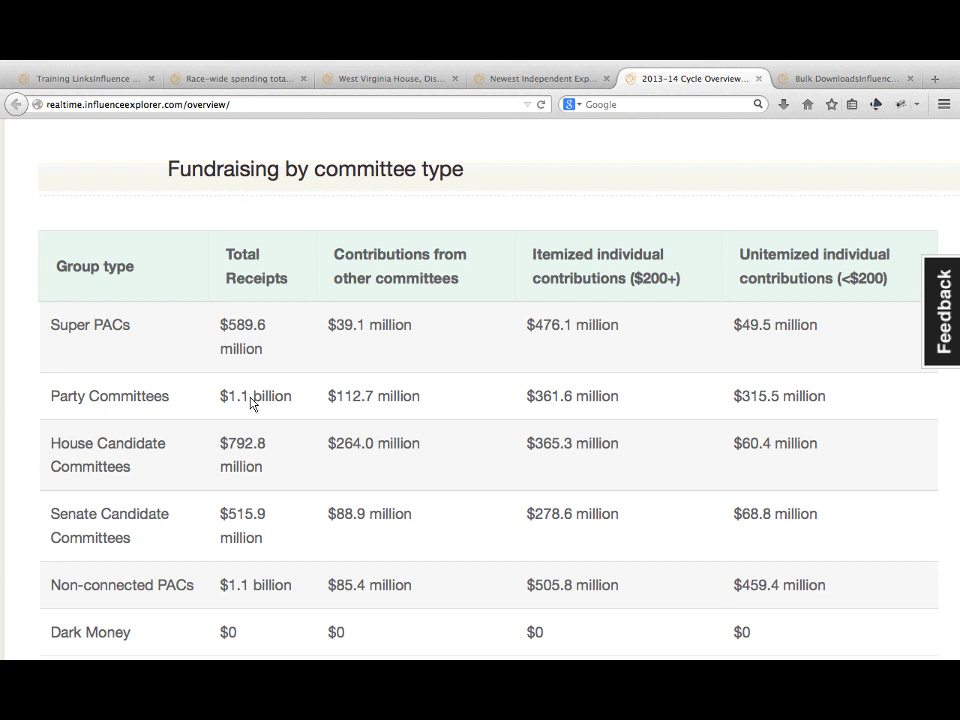
scroll(251, 403, down, 1)
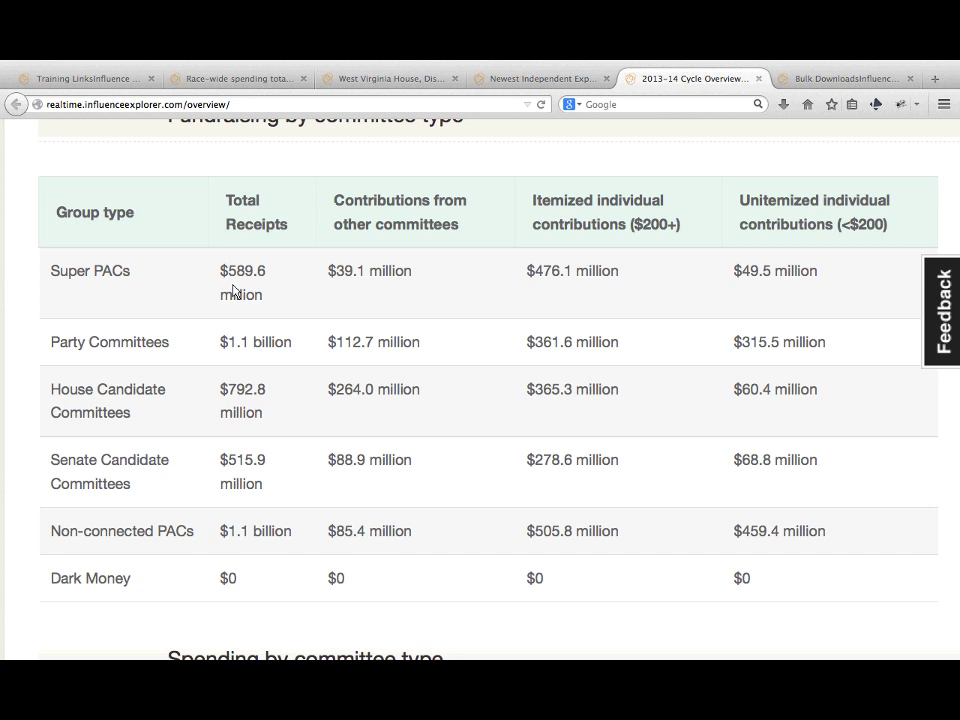
scroll(251, 319, up, 2)
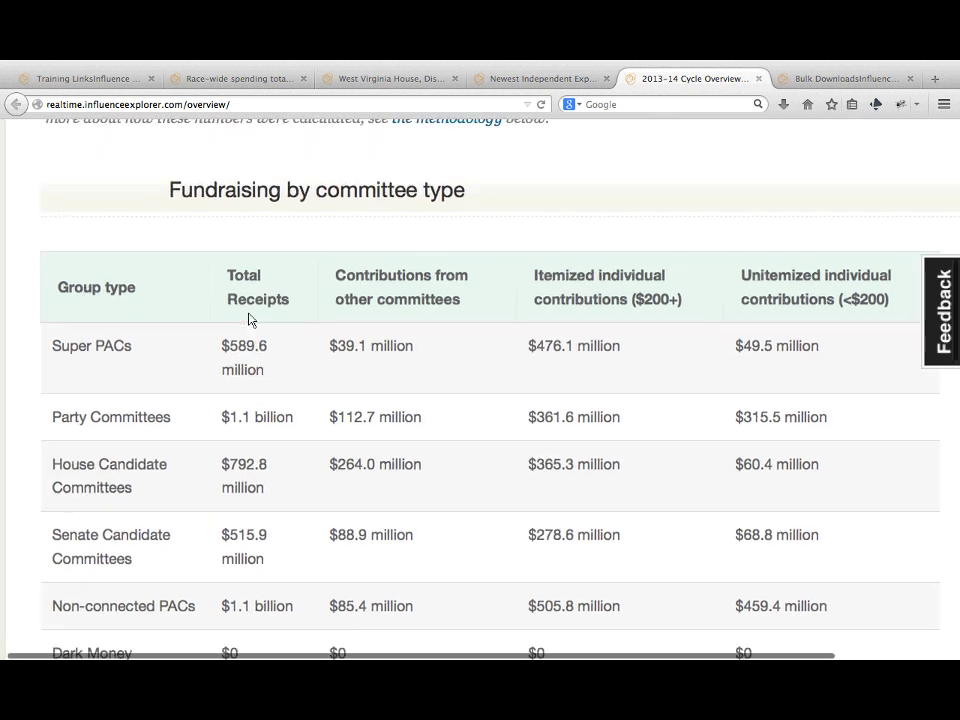
- Highlight the Dark Money label in the Fundraising by committee type table and review its row
scroll(250, 319, down, 3)
scroll(276, 404, down, 2)
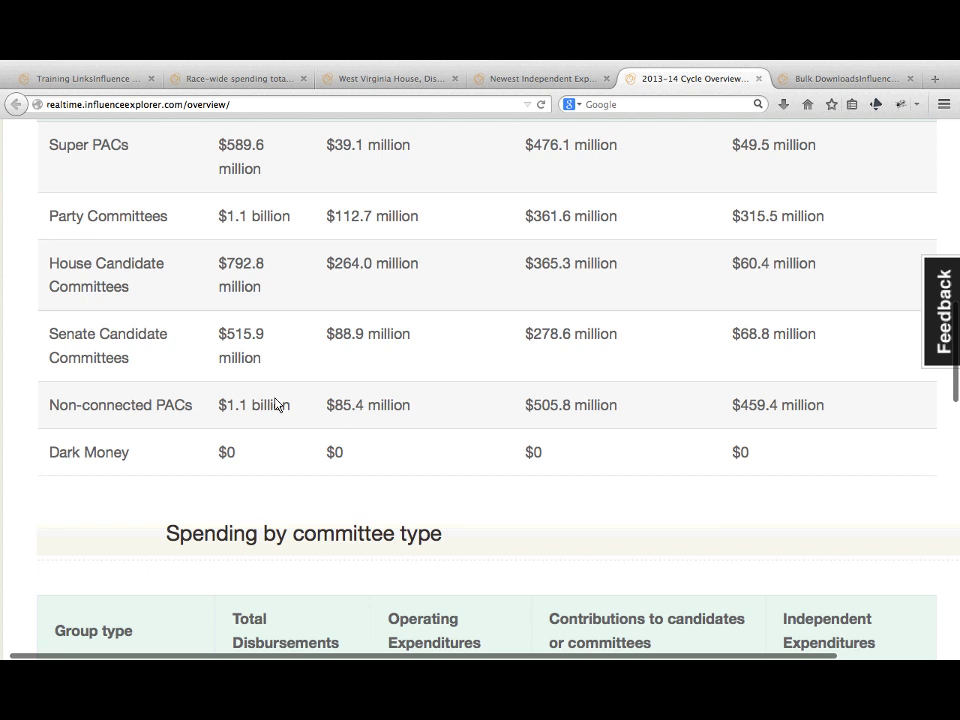
scroll(276, 403, up, 3)
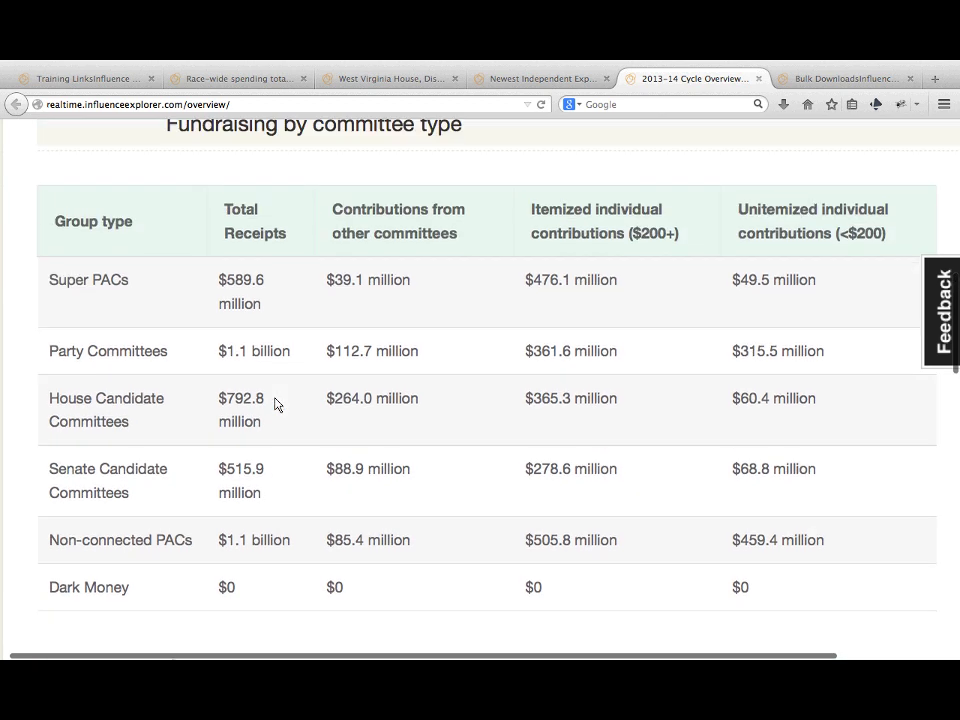
triple_click(101, 588)
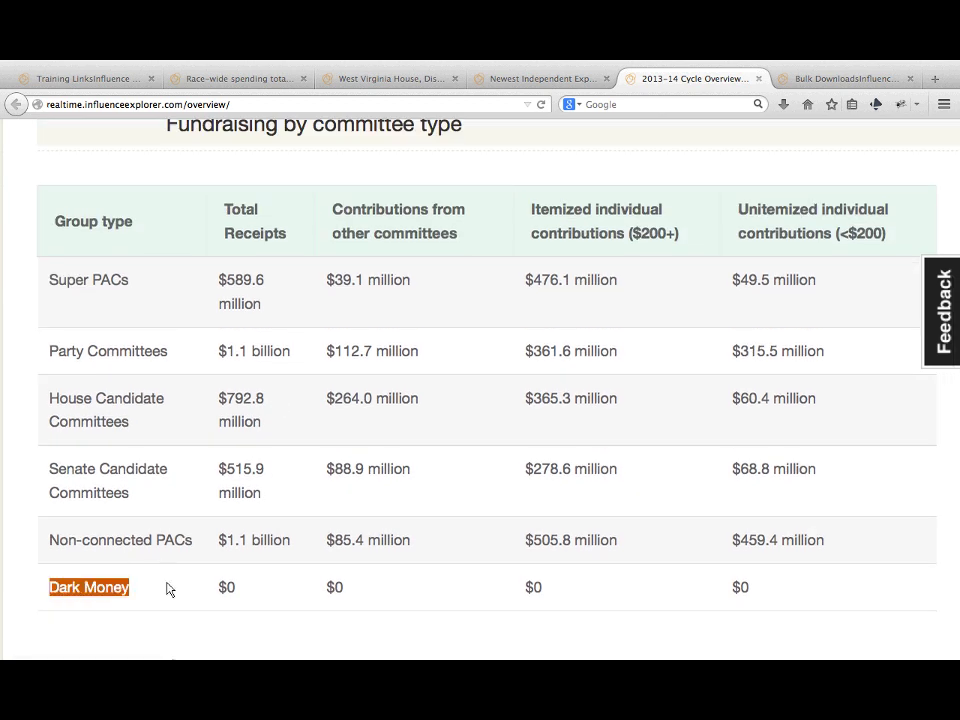
scroll(168, 590, up, 1)
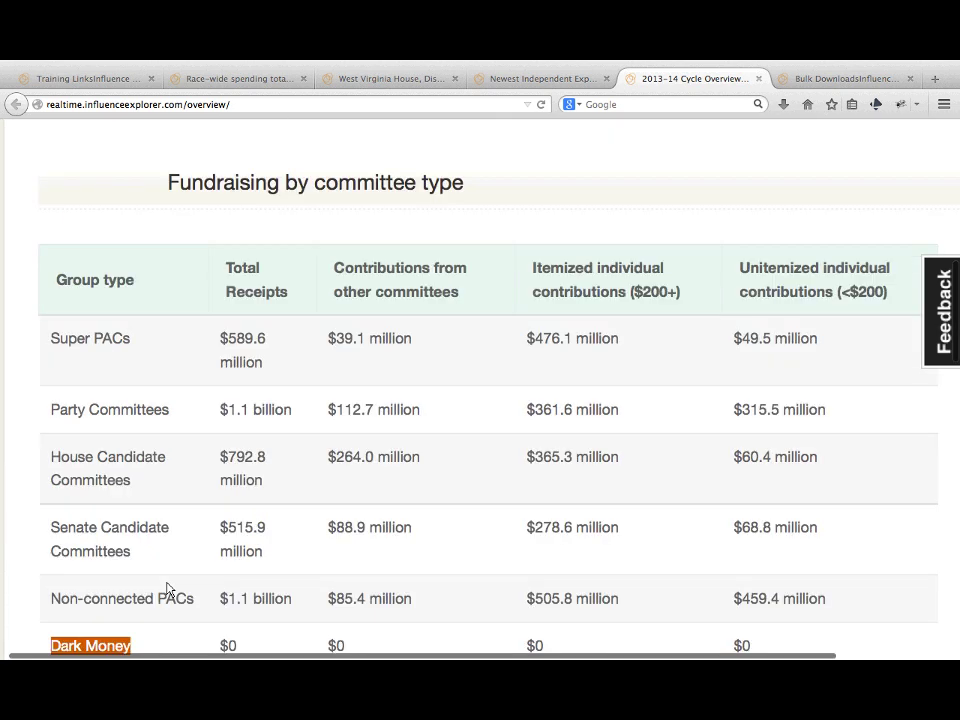
scroll(168, 590, down, 3)
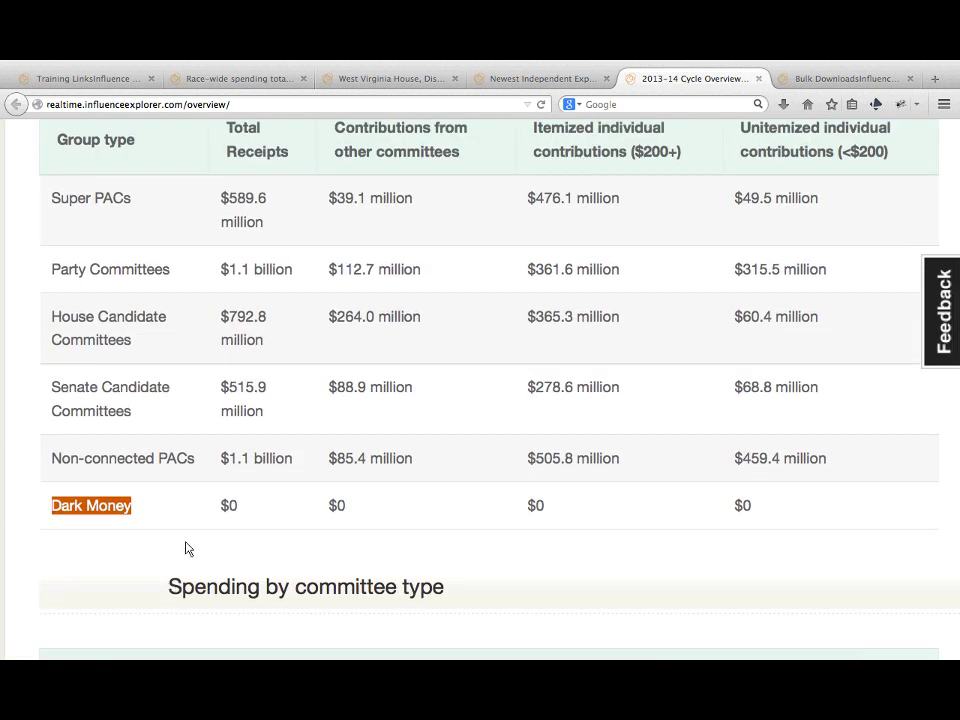
- Review the Spending by committee type table, including disbursements and independent expenditures for each group type
scroll(186, 549, down, 3)
scroll(186, 549, down, 7)
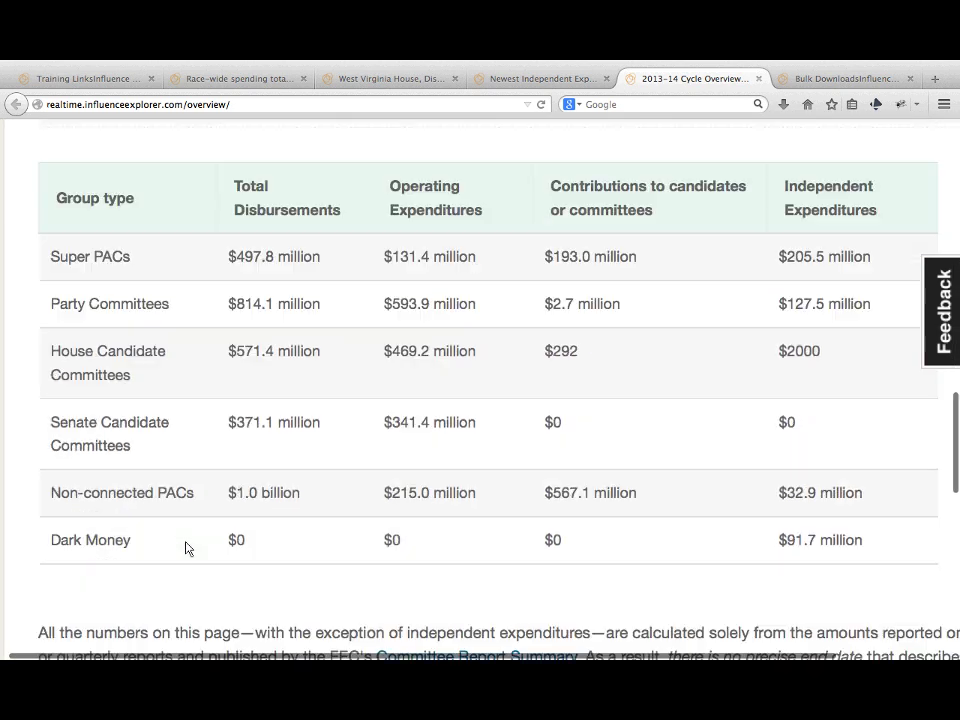
scroll(185, 548, up, 2)
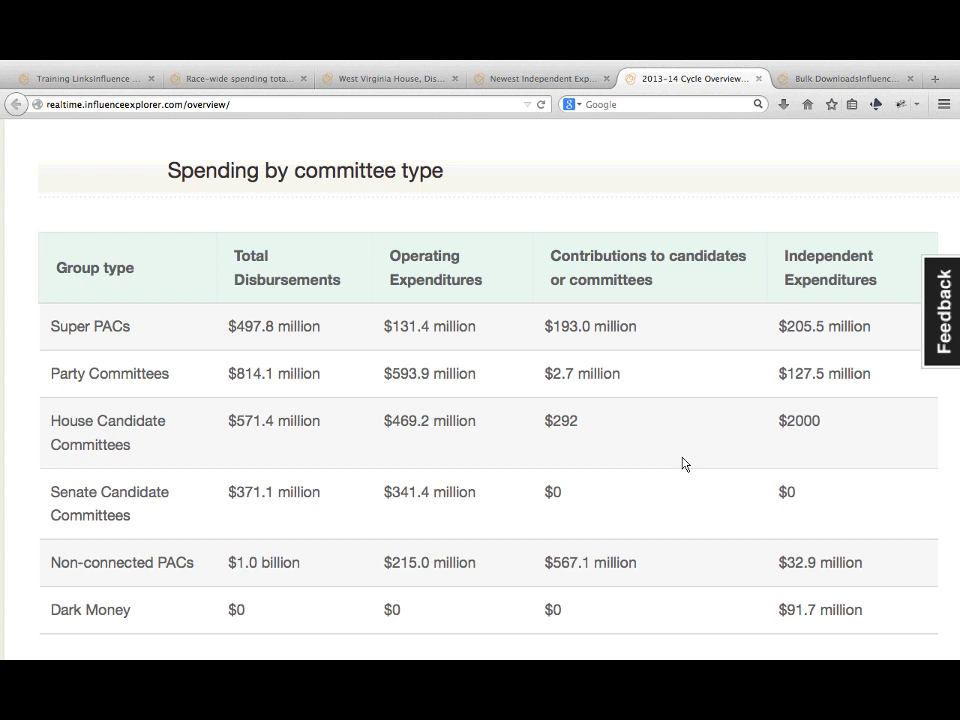
- Open the Super PACs overview page for the 2013/14 cycle and view the Super PAC Totals table
scroll(683, 463, up, 10)
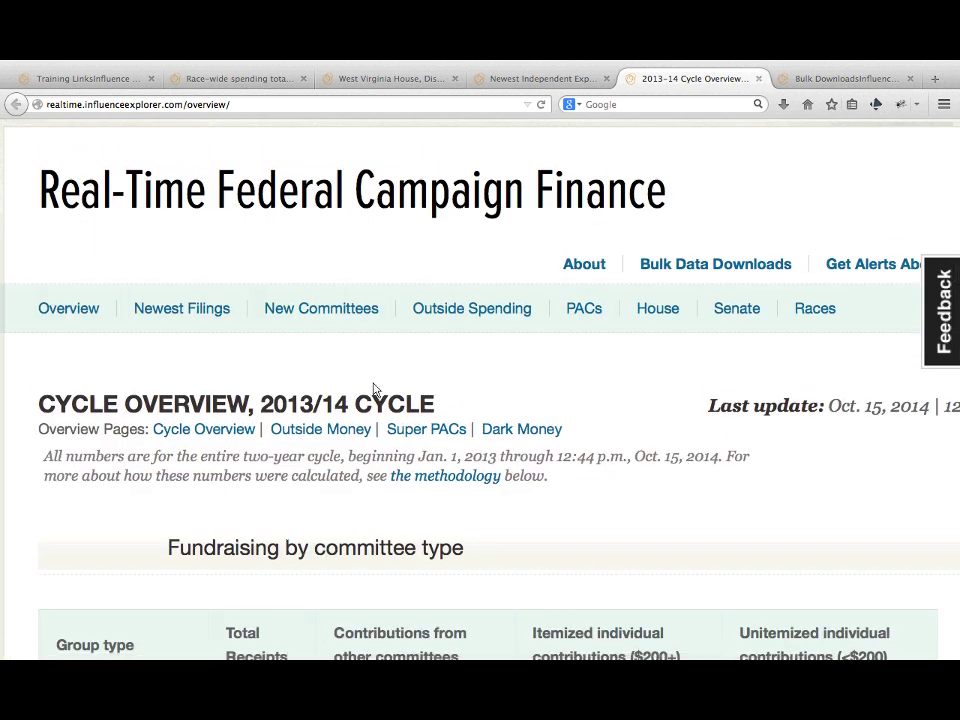
click(404, 432)
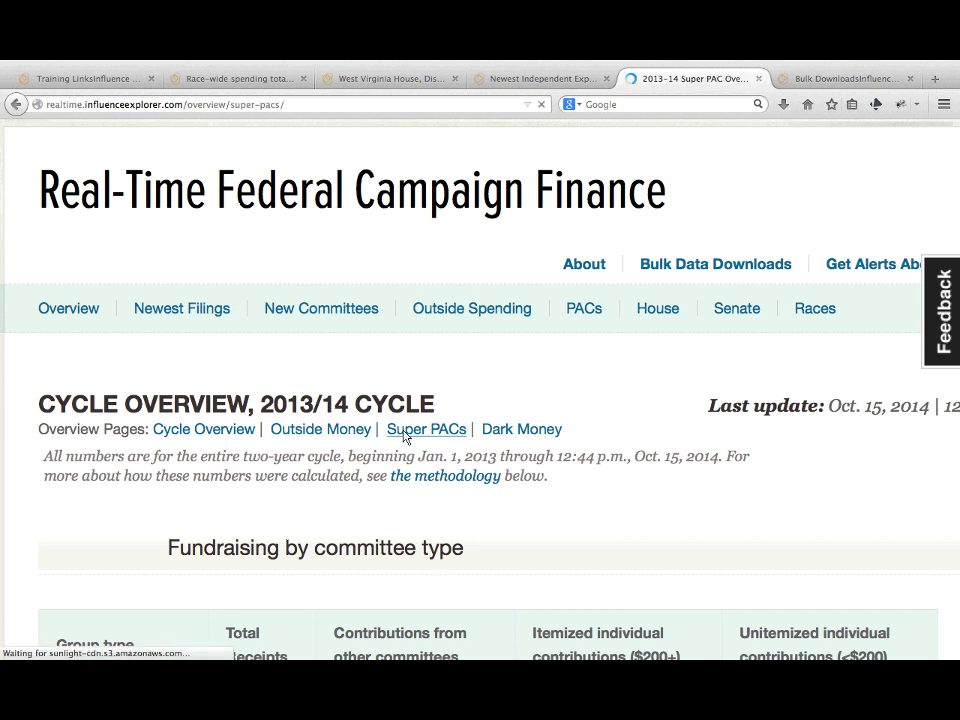
scroll(404, 437, down, 5)
scroll(404, 437, down, 10)
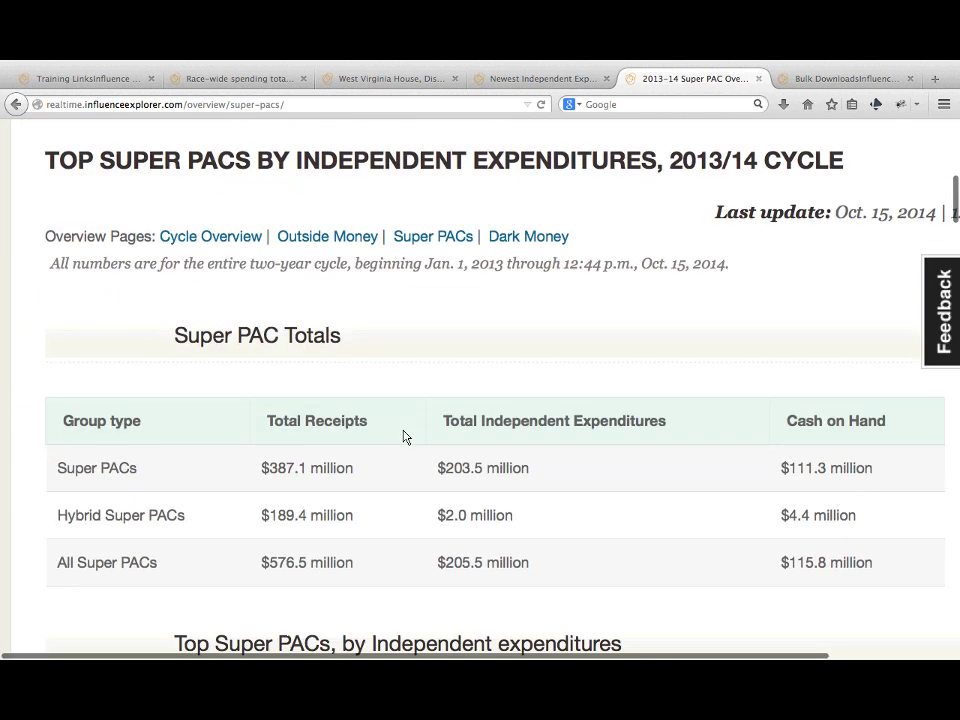
- Review the Top Super PACs by Independent expenditures table alongside the Super PAC Totals table
scroll(404, 437, down, 2)
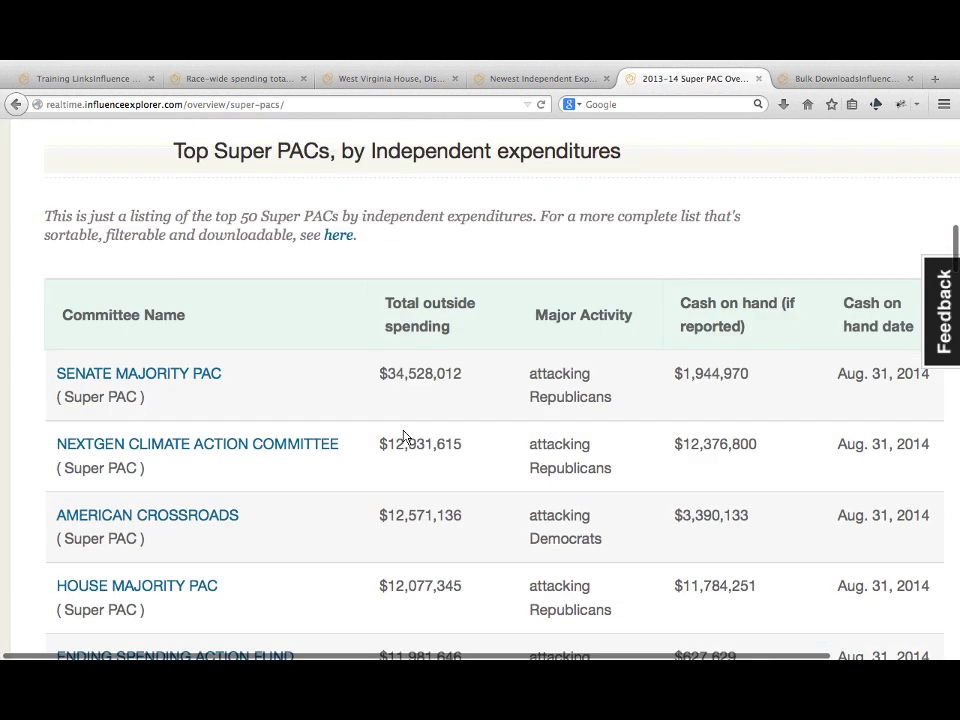
scroll(404, 437, up, 4)
scroll(404, 437, down, 2)
scroll(404, 437, right, 1)
scroll(404, 437, up, 4)
scroll(404, 437, left, 1)
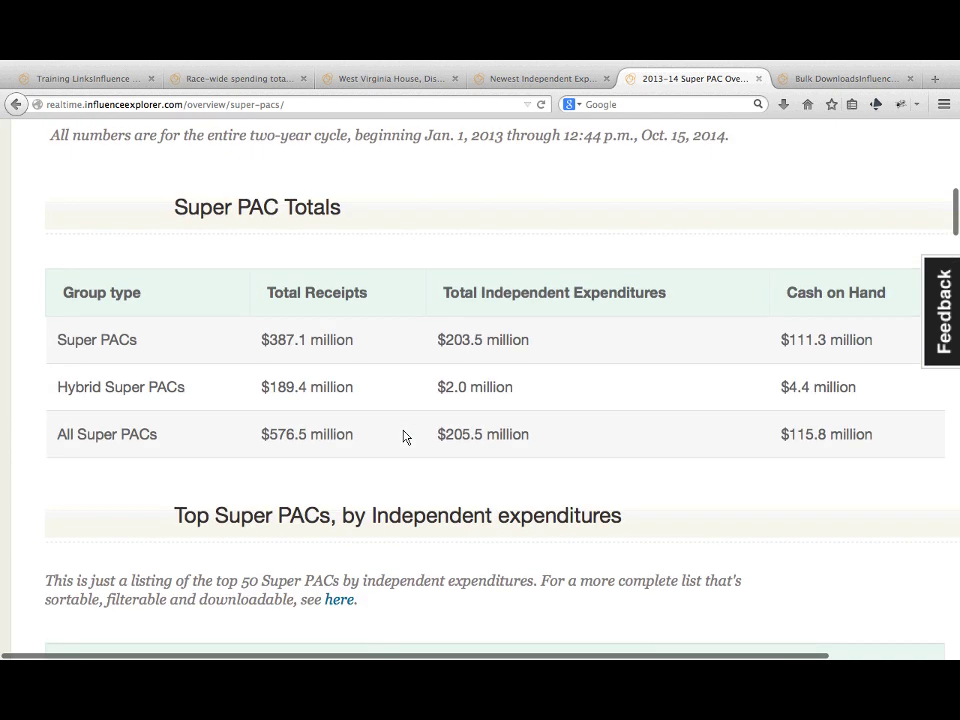
- Open the Outside Money overview page for the 2013/14 cycle and view its Positive vs Negative section
scroll(404, 437, up, 4)
click(332, 440)
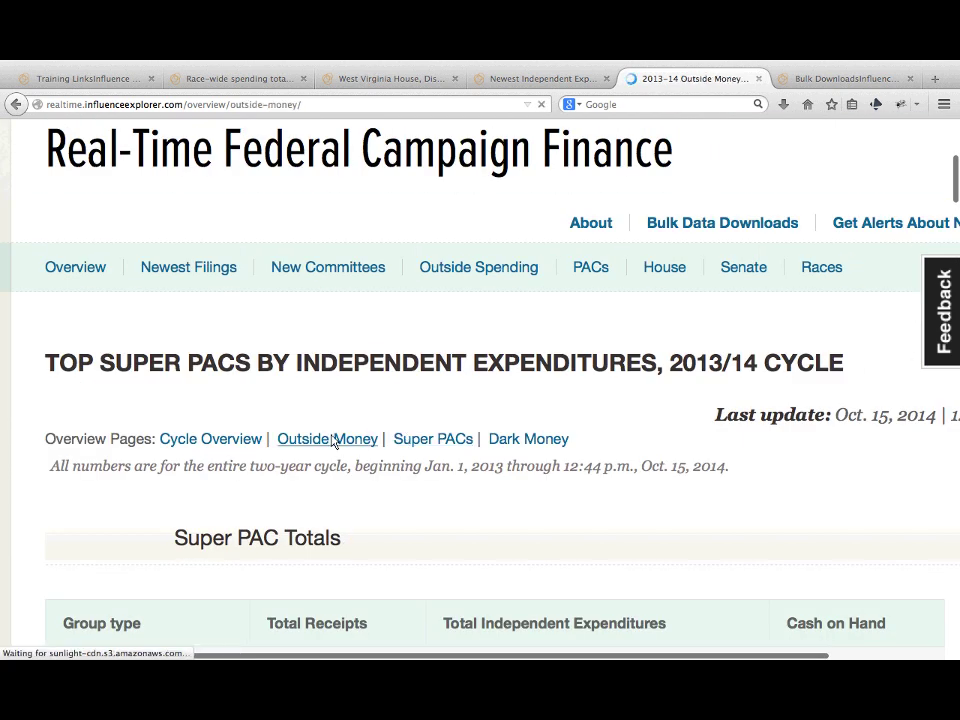
scroll(334, 506, down, 5)
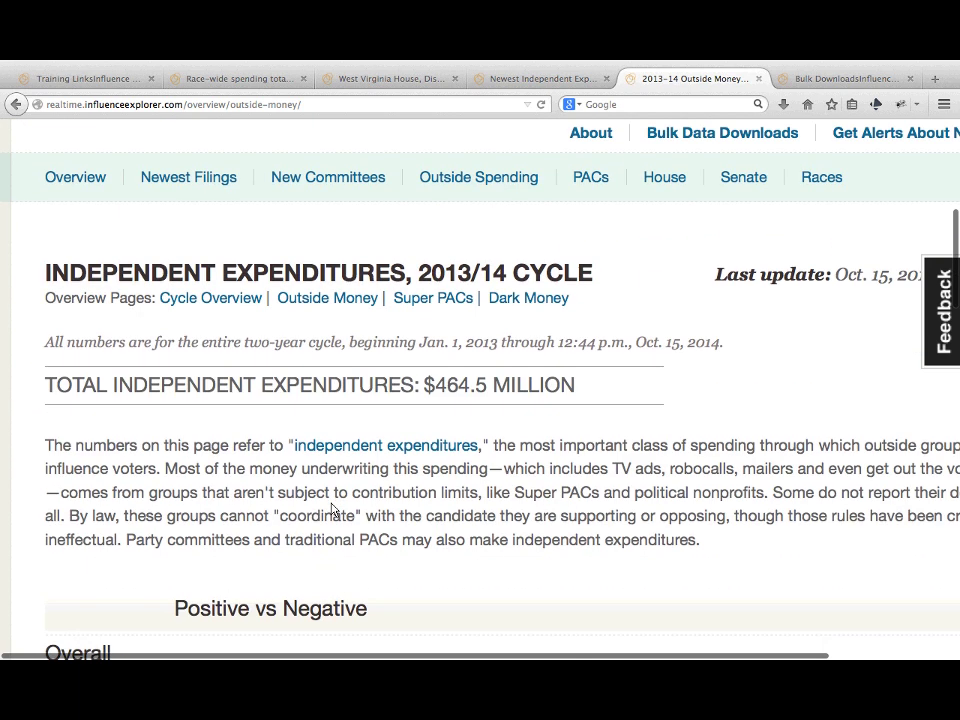
scroll(332, 508, down, 10)
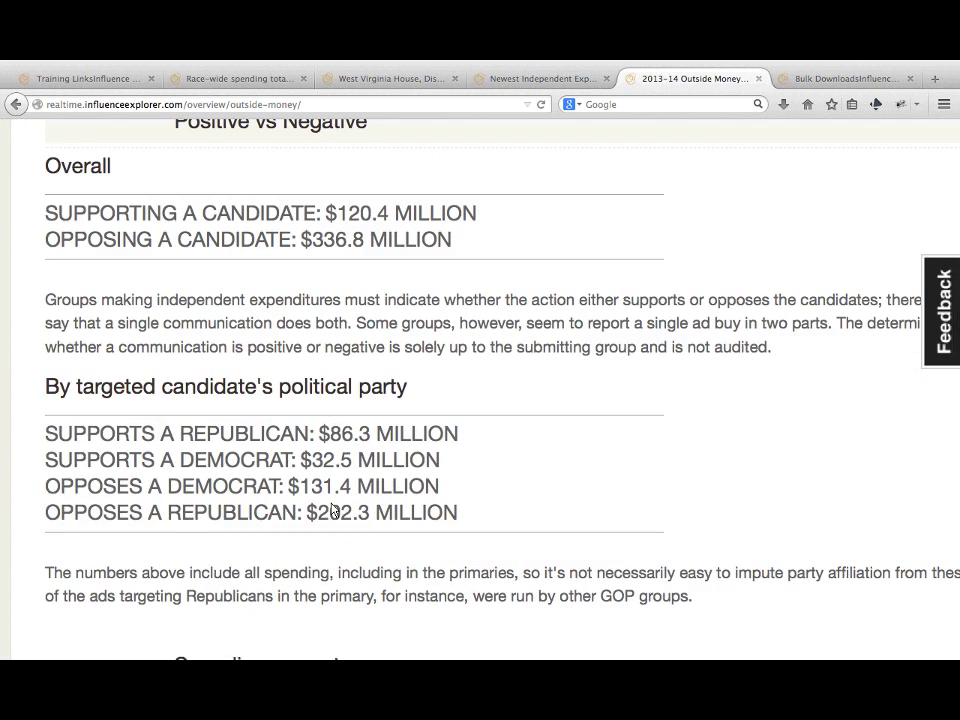
- Review independent expenditures by support or opposition, targeted party, spending group type, committee alignment, and House or Senate
scroll(332, 510, down, 3)
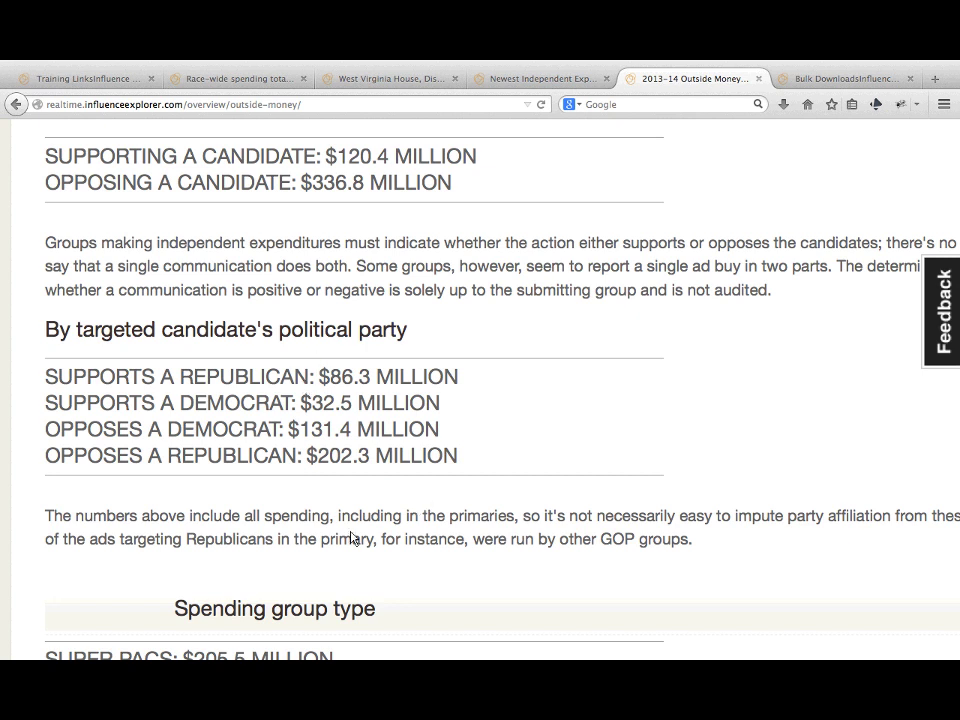
scroll(351, 538, down, 5)
scroll(351, 538, up, 8)
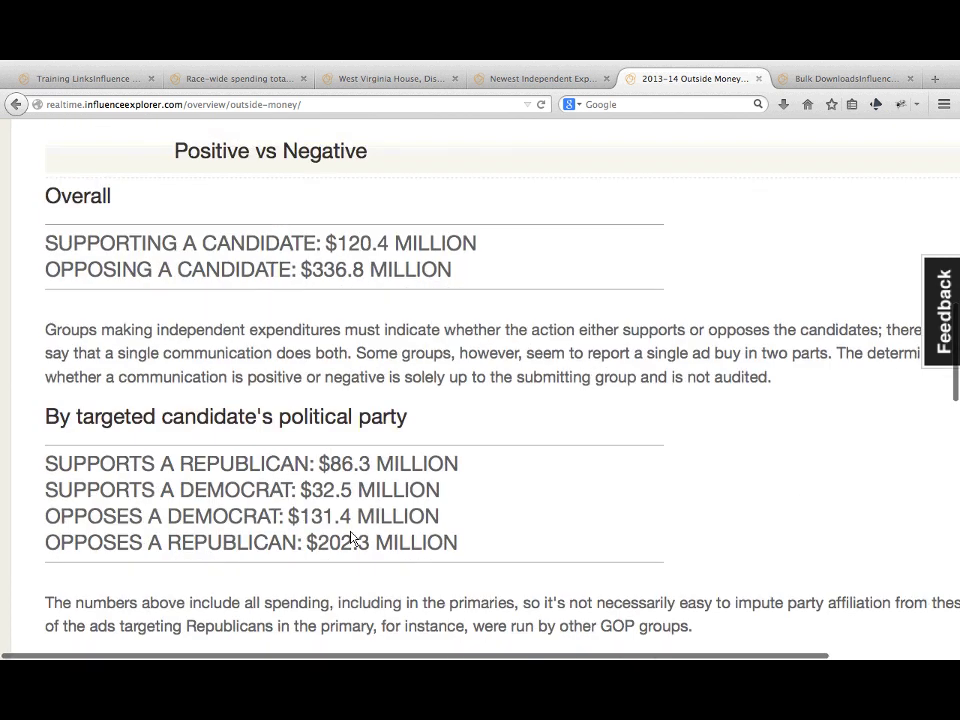
scroll(351, 538, up, 3)
scroll(351, 538, down, 6)
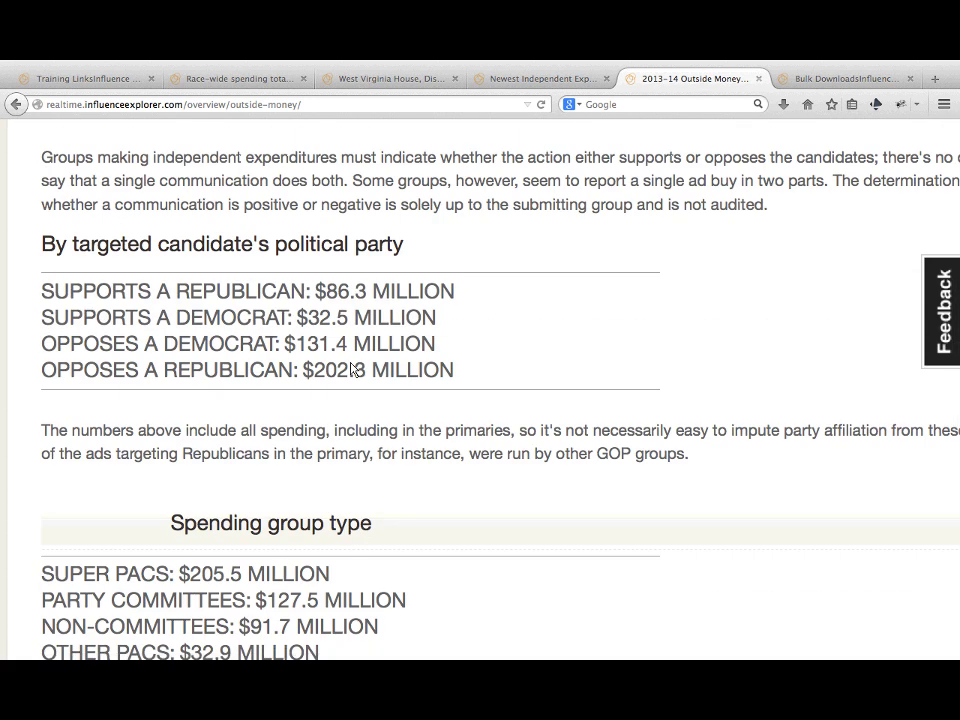
scroll(352, 370, down, 10)
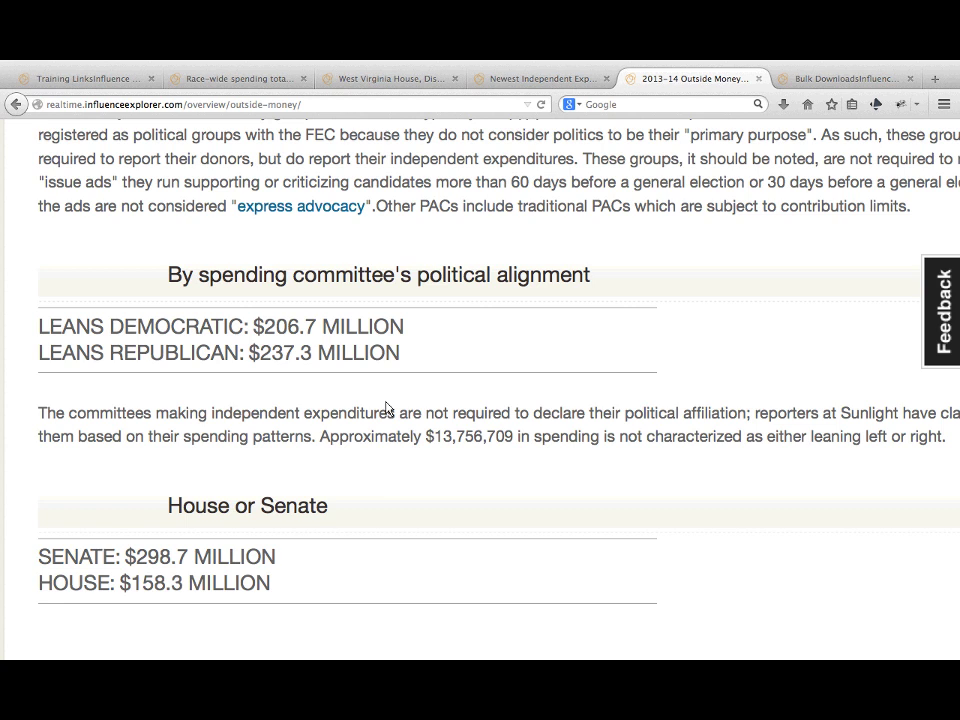
scroll(386, 408, up, 15)
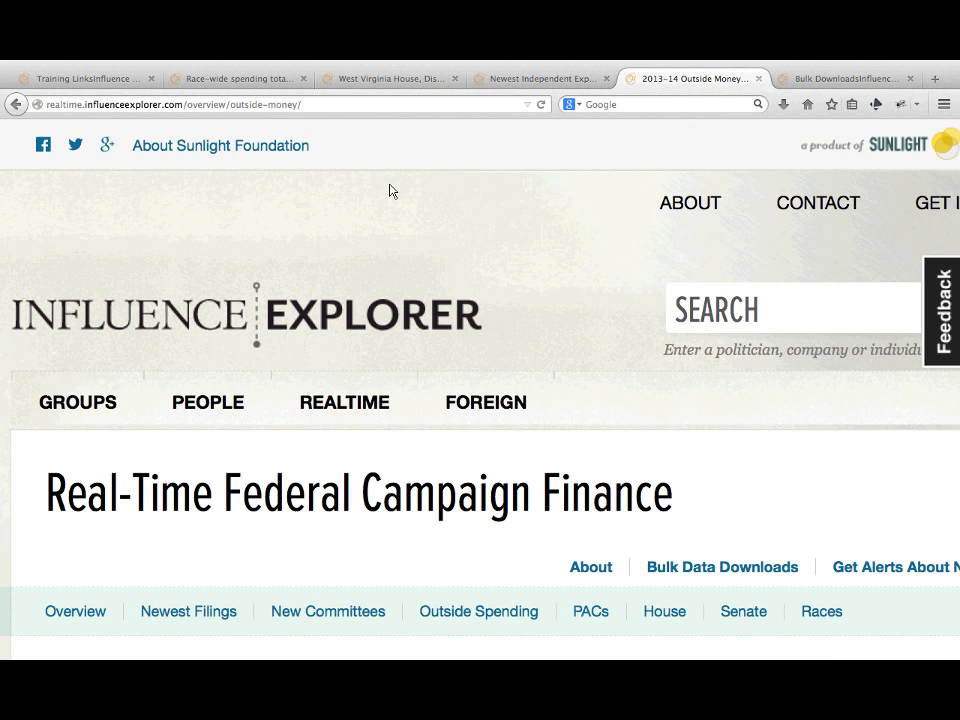
- Take the Outside Money browser window out of full screen, switch to the slide presentation and advance to the Bulk Files slide
key(ctrl+Left)
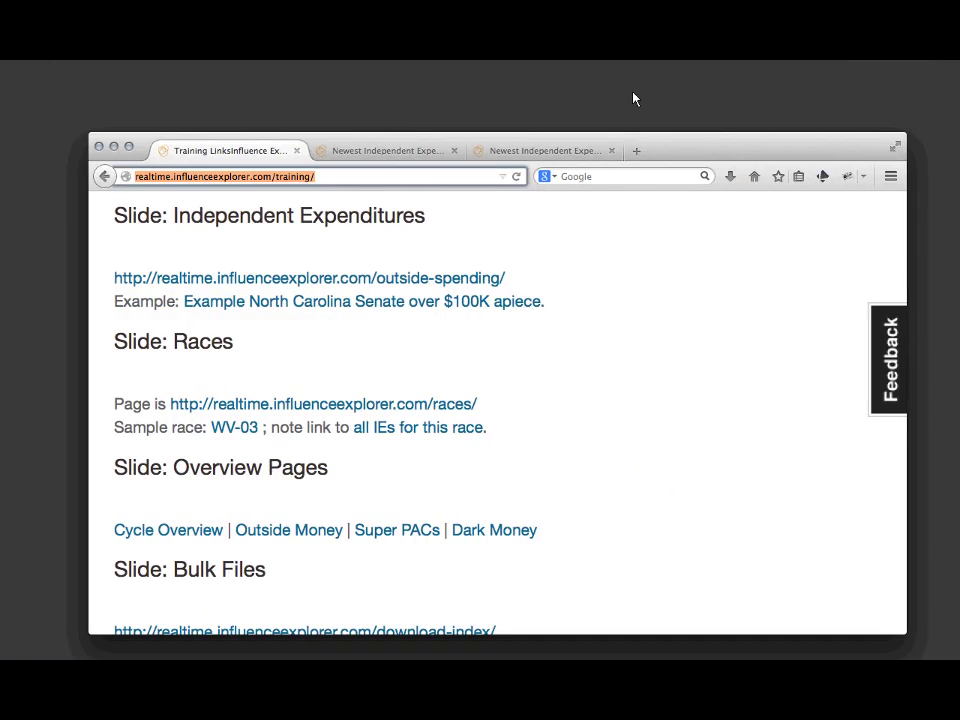
key(ctrl+Right)
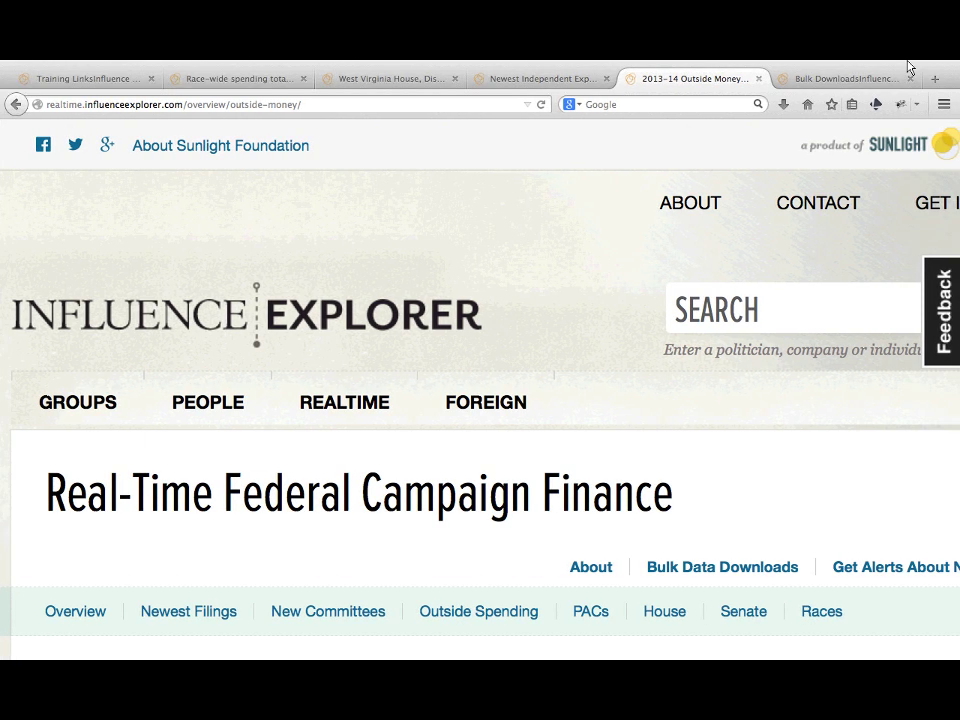
key(super+shift+f)
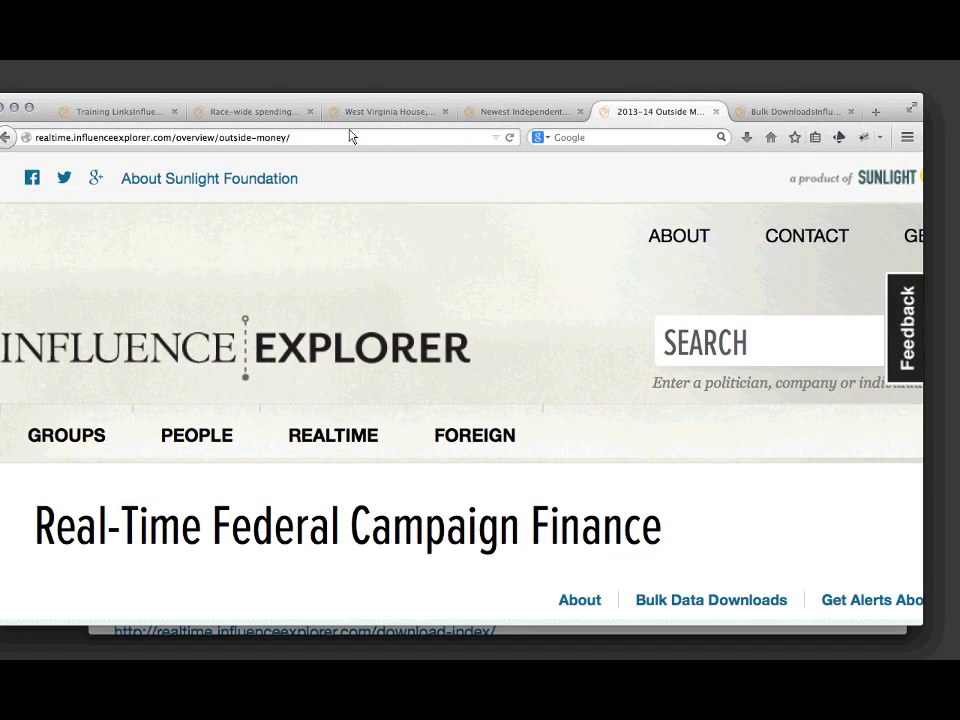
key(ctrl+Left)
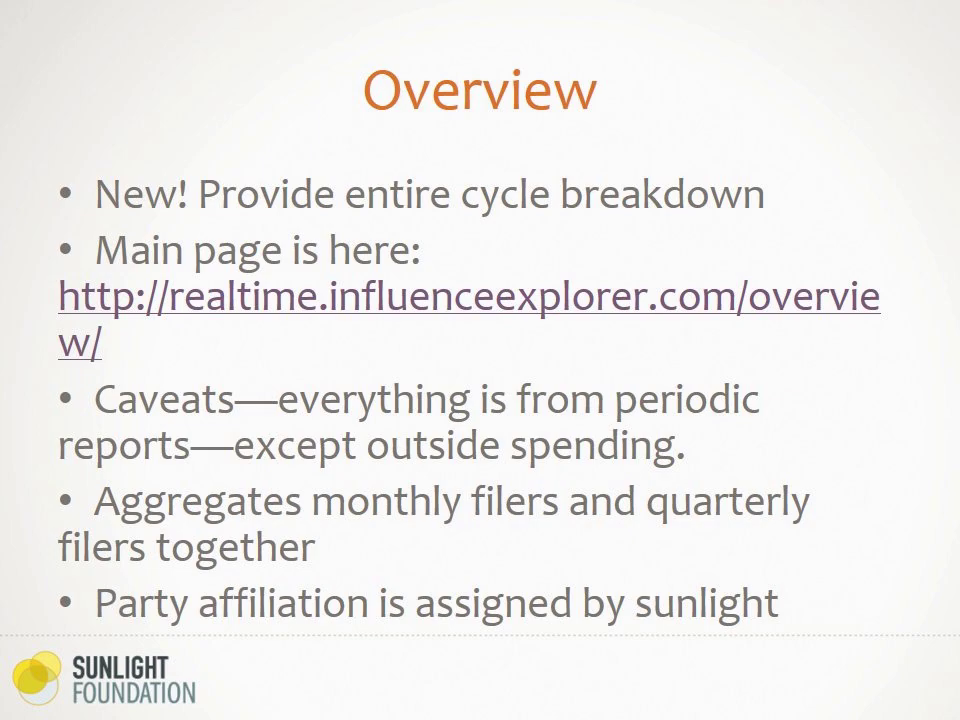
key(Right)
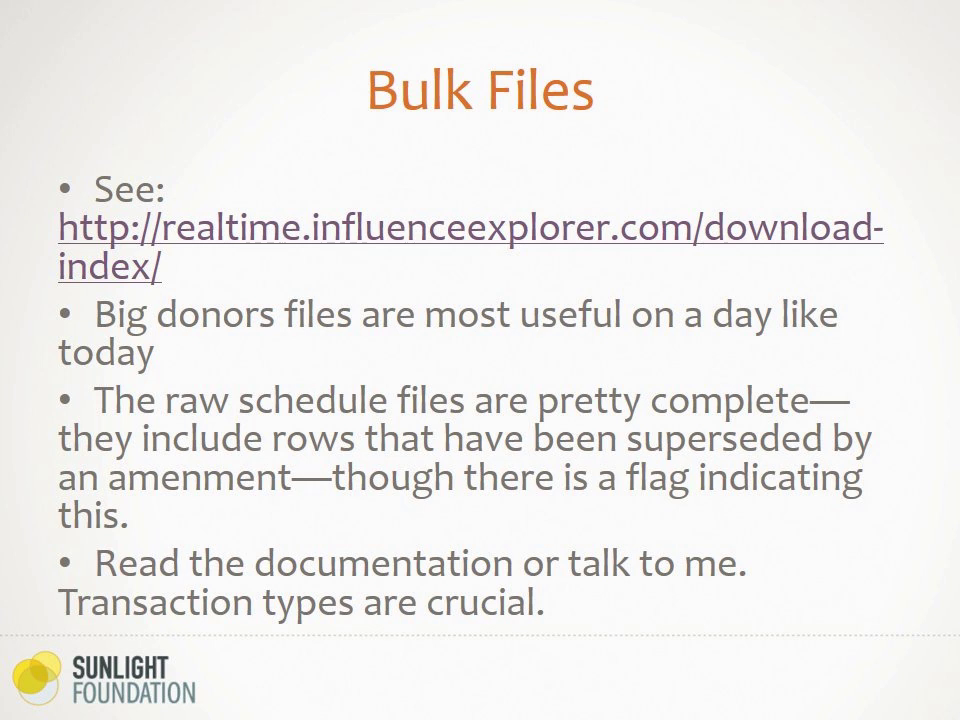
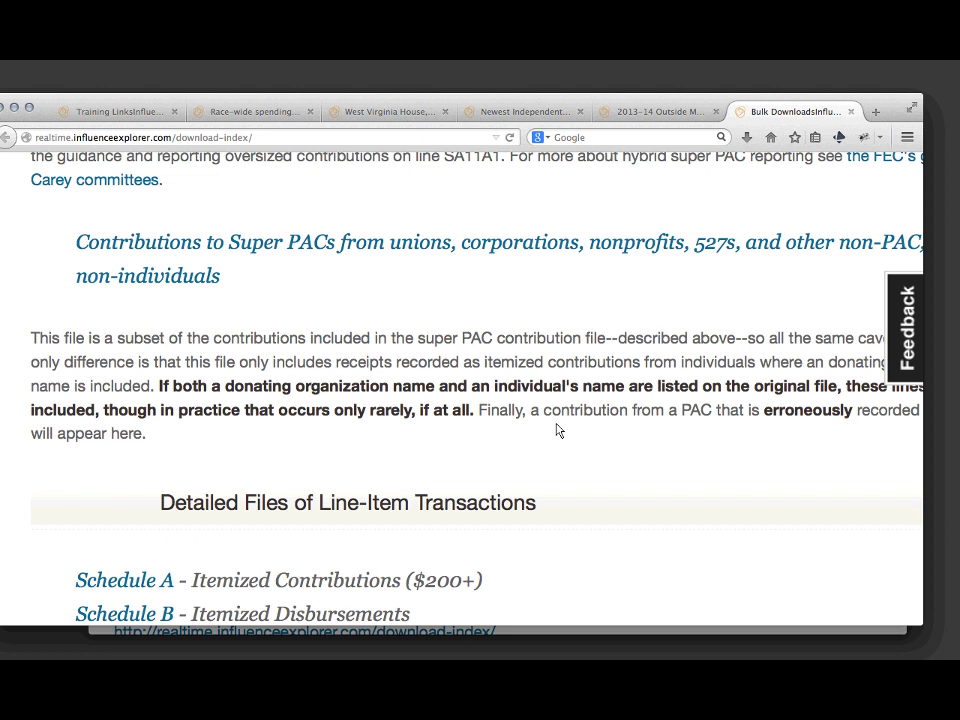
- Examine the Detailed Files of Line-Item Transactions section on the Bulk Downloads page, including Schedules A, B and E and the non-standard schedule lines
scroll(559, 430, down, 5)
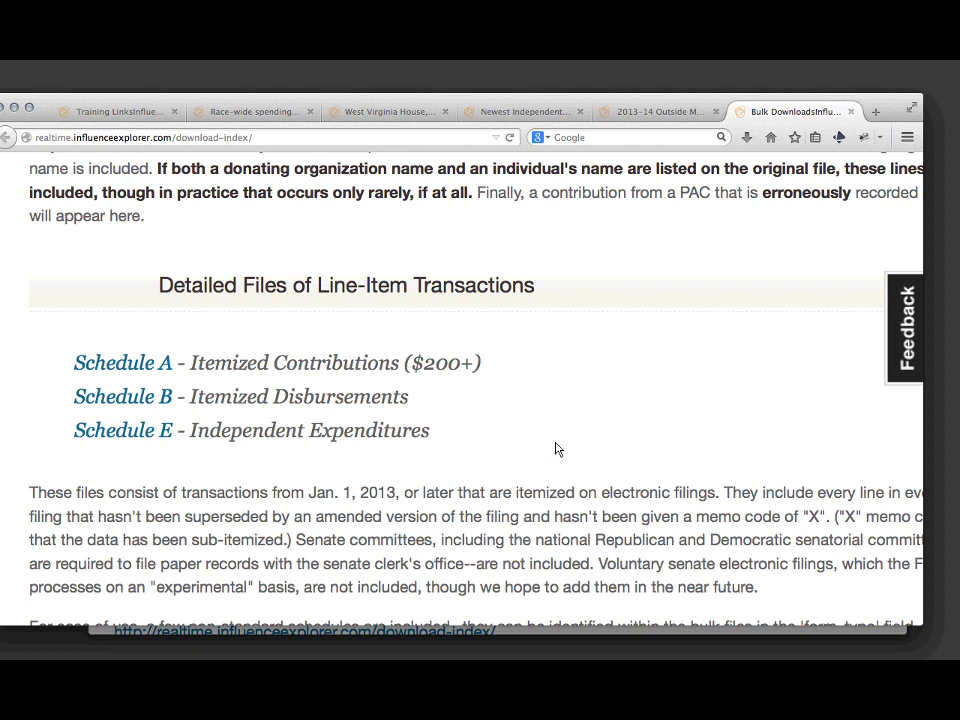
scroll(557, 449, down, 5)
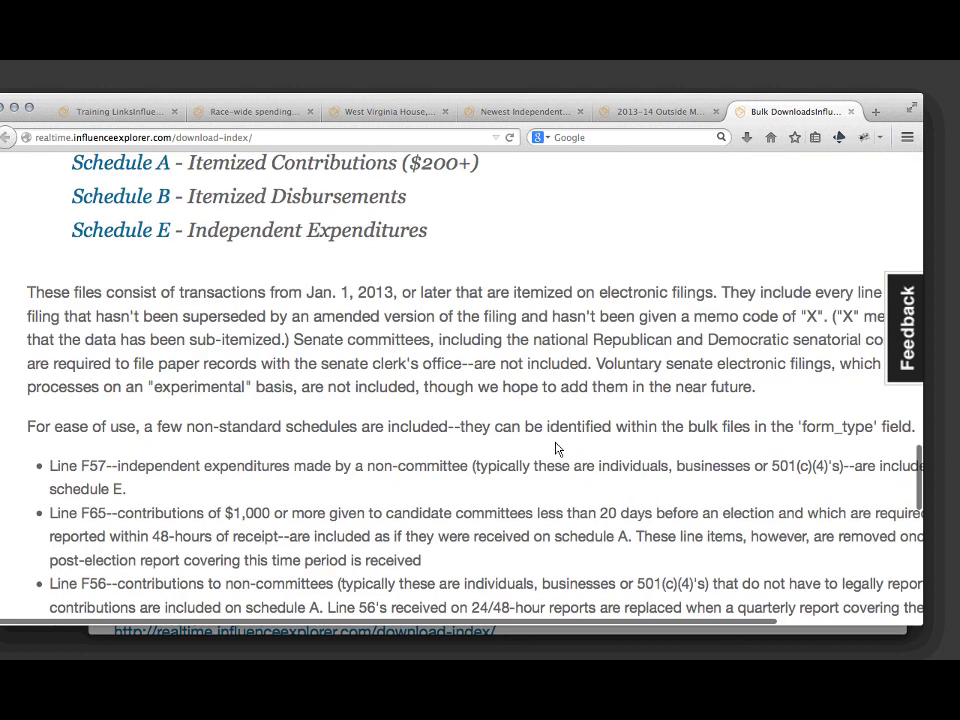
scroll(557, 449, up, 2)
scroll(557, 449, up, 1)
scroll(557, 449, down, 5)
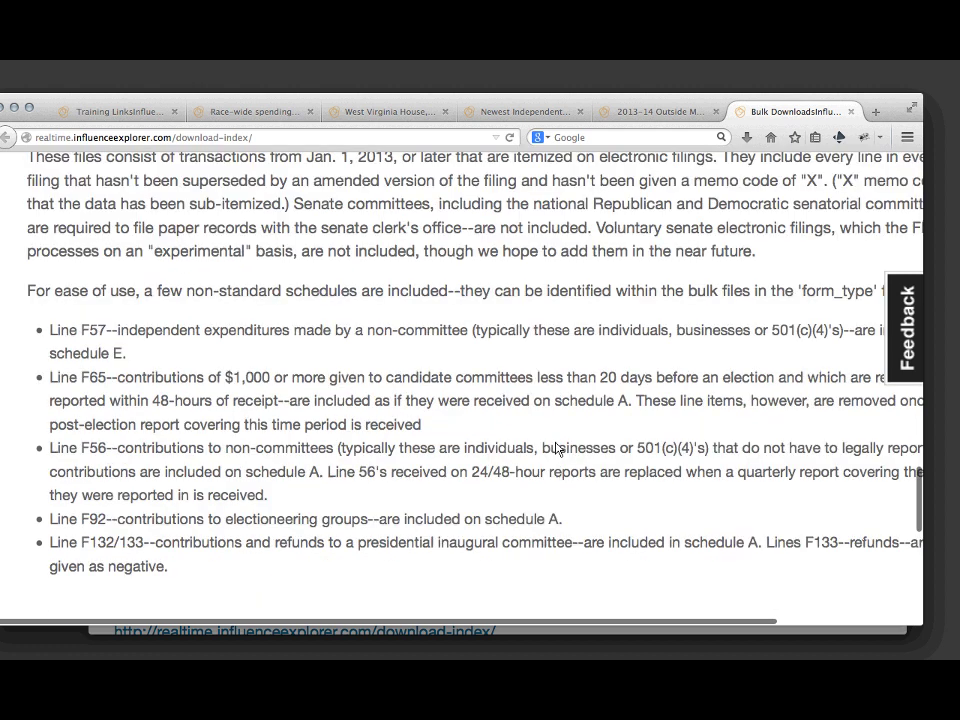
scroll(557, 449, up, 6)
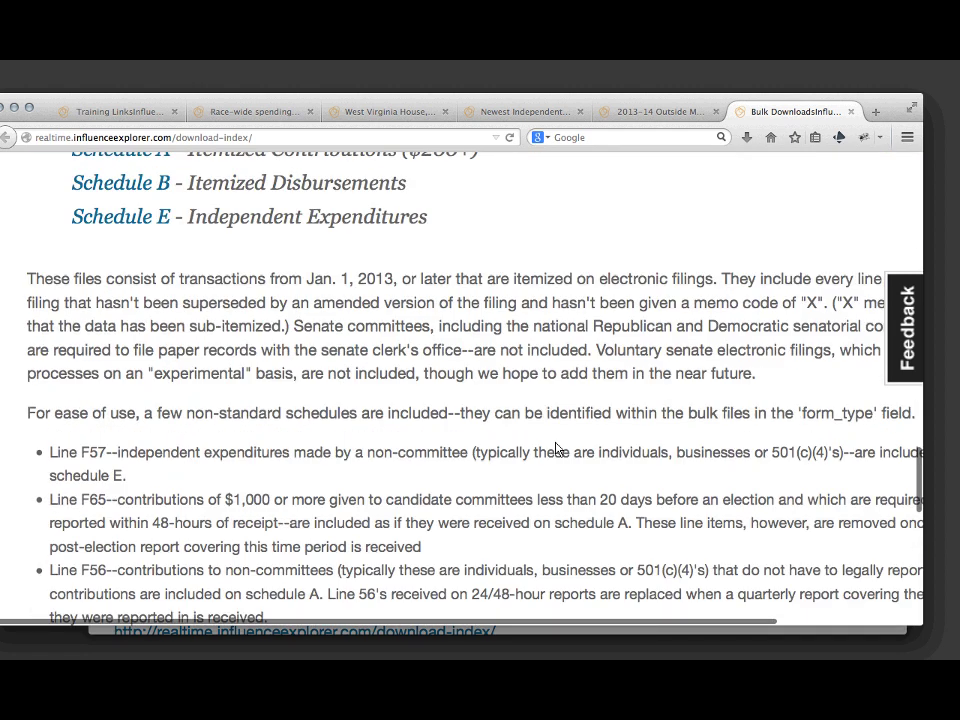
scroll(557, 449, up, 2)
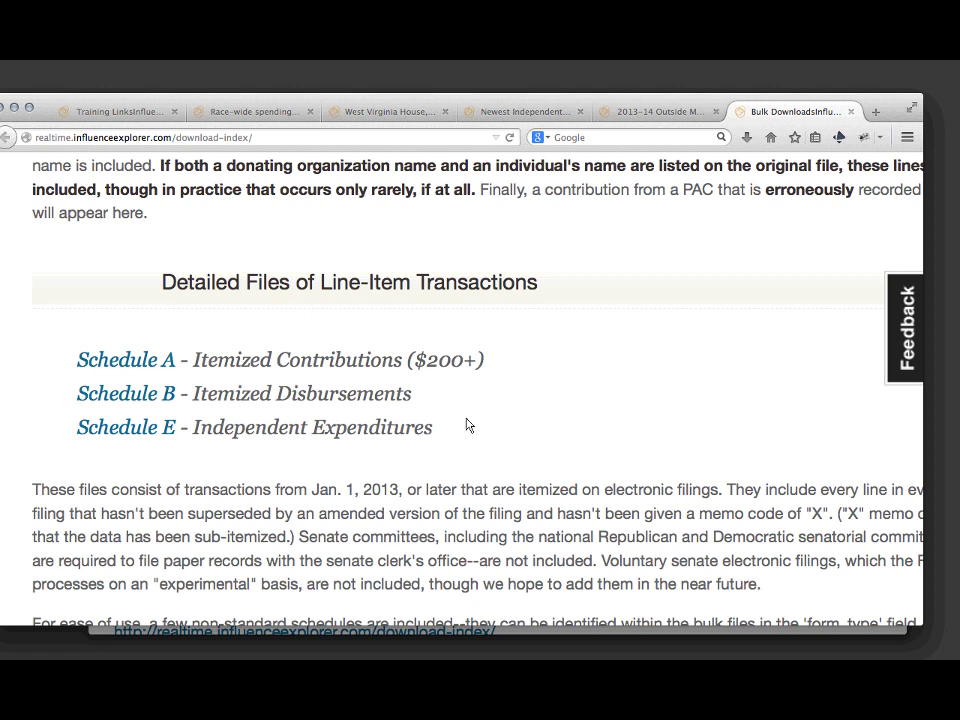
- Return to the presentation to advance past the Bulk Files slide, and bring the browser window with the API tabs to the front
key(ctrl+Left)
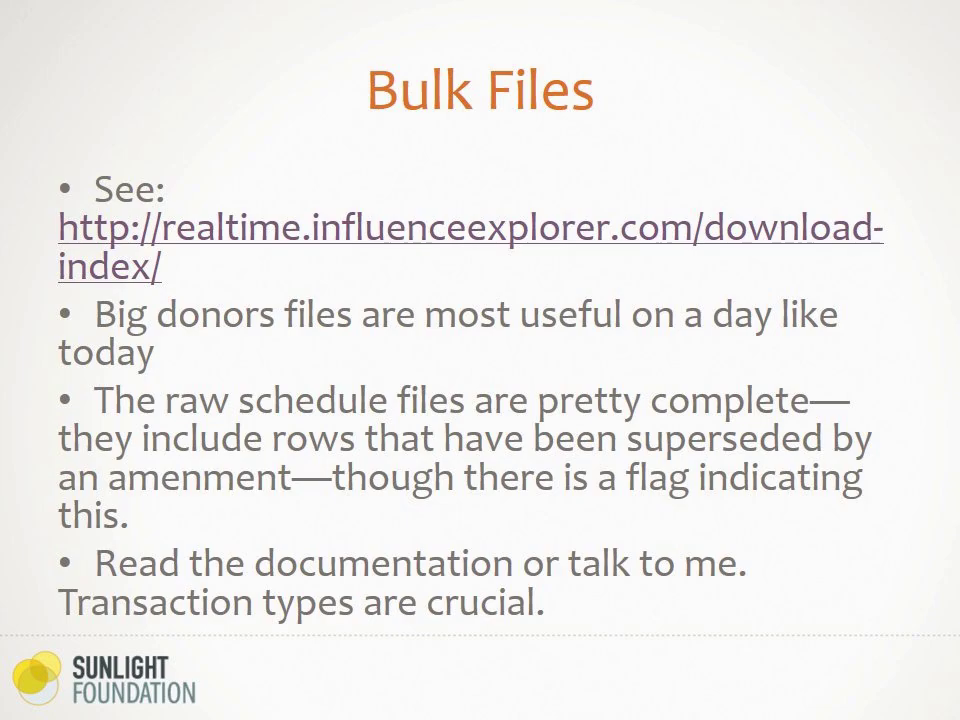
key(Right)
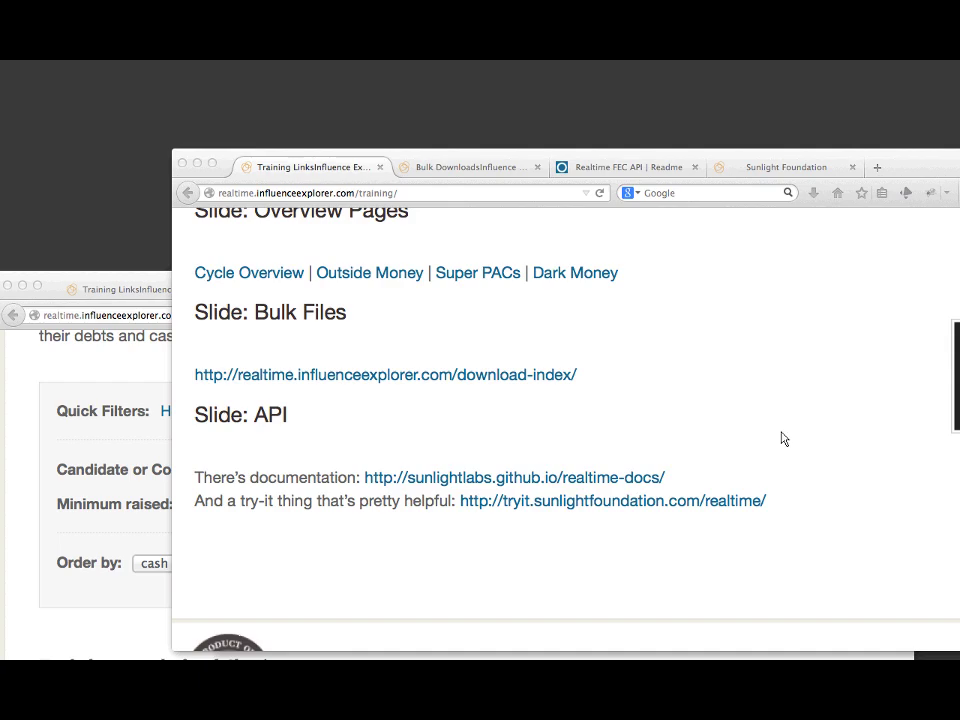
key(ctrl+Right)
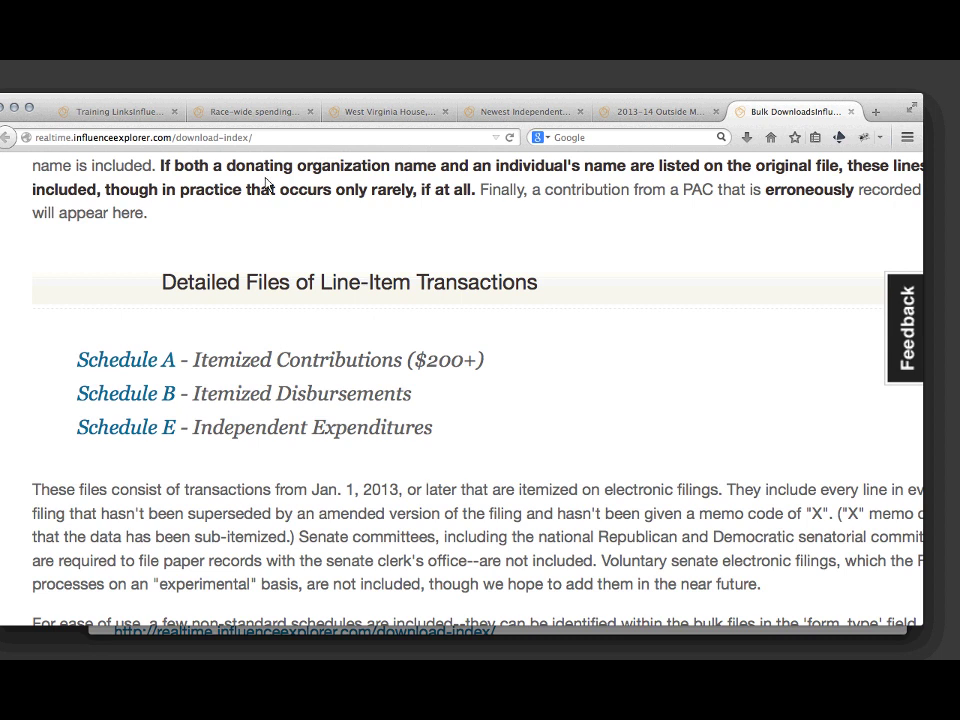
key(ctrl+Left)
click(465, 194)
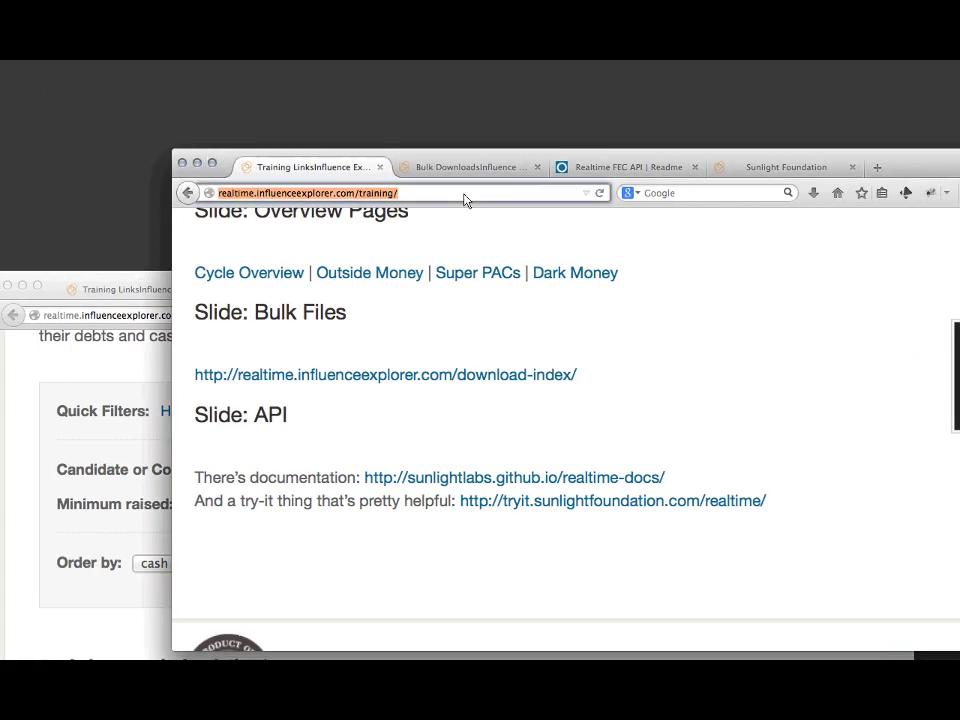
- Show the Realtime FEC API documentation page and expand its browser window to full screen
click(560, 167)
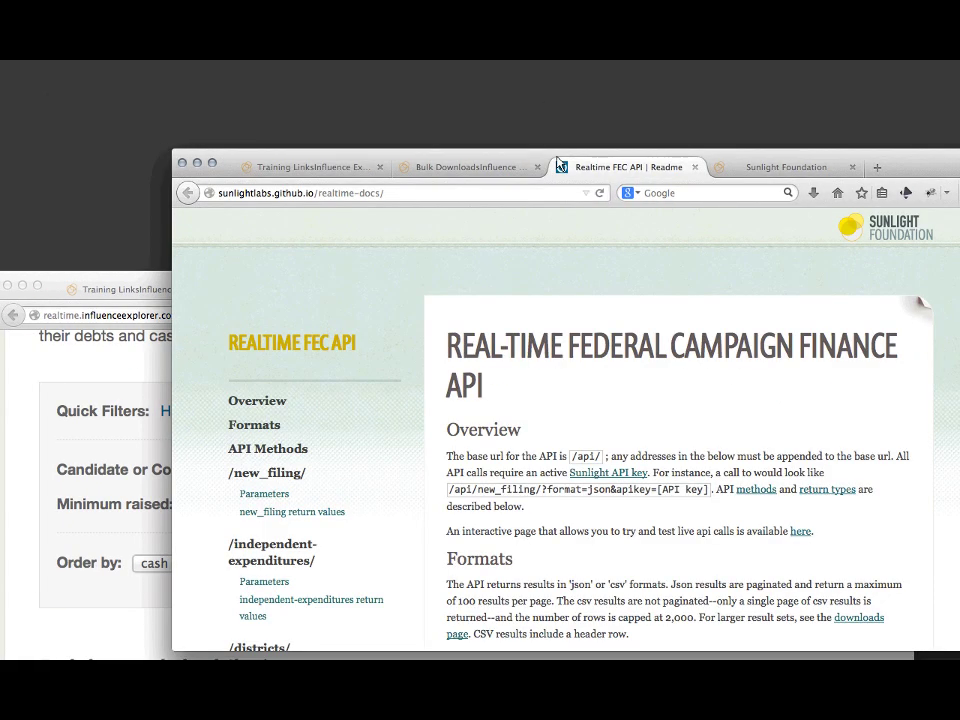
key(ctrl+Right)
key(ctrl+Left)
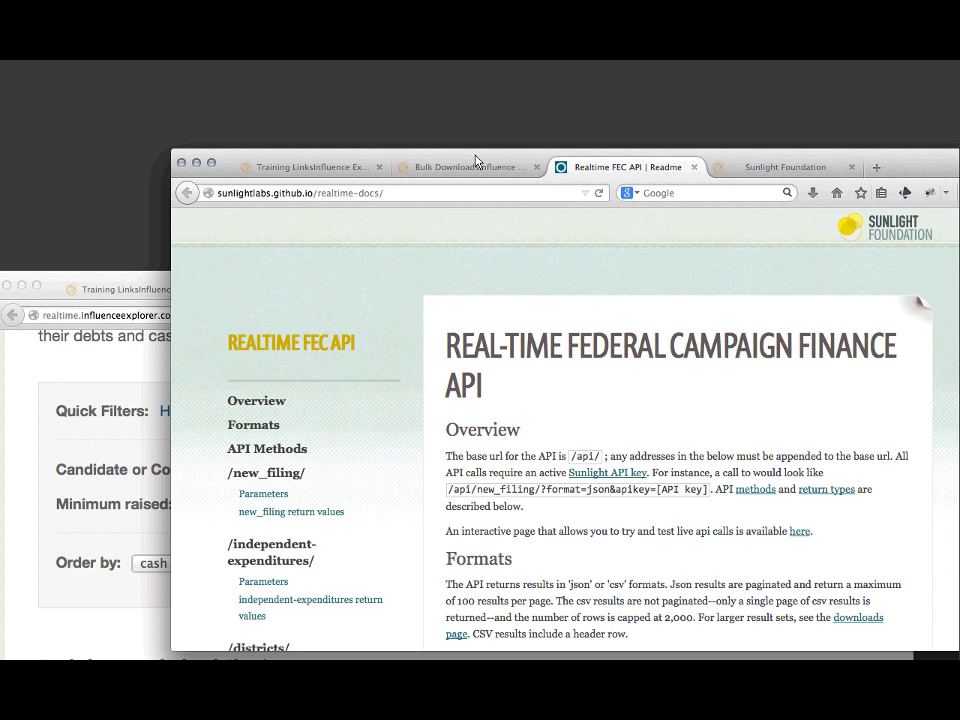
key(ctrl+Right)
key(ctrl+Left)
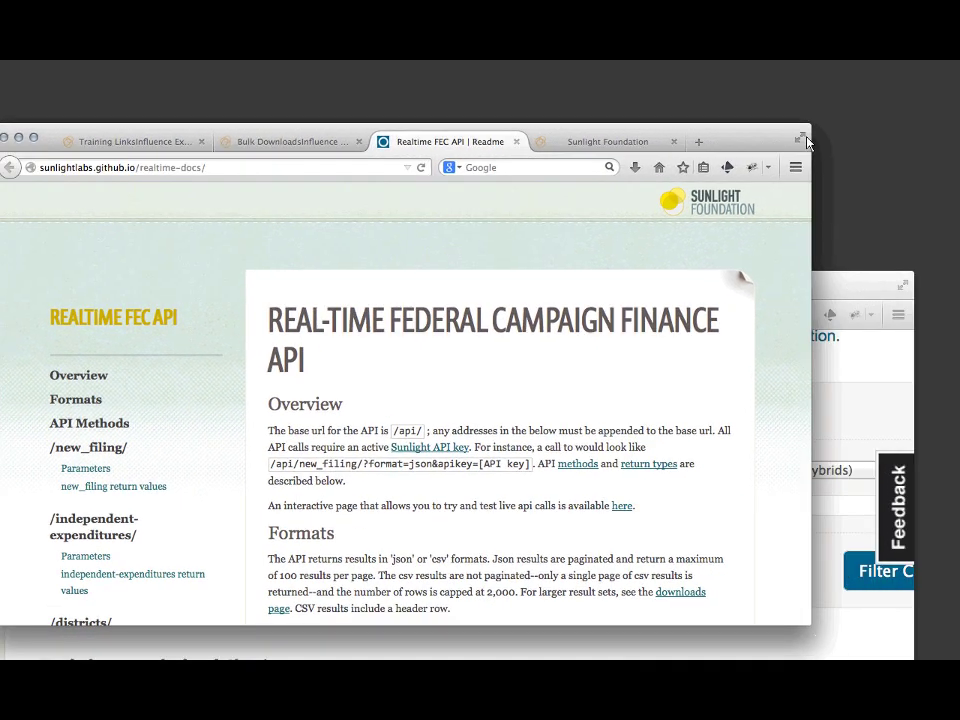
click(805, 139)
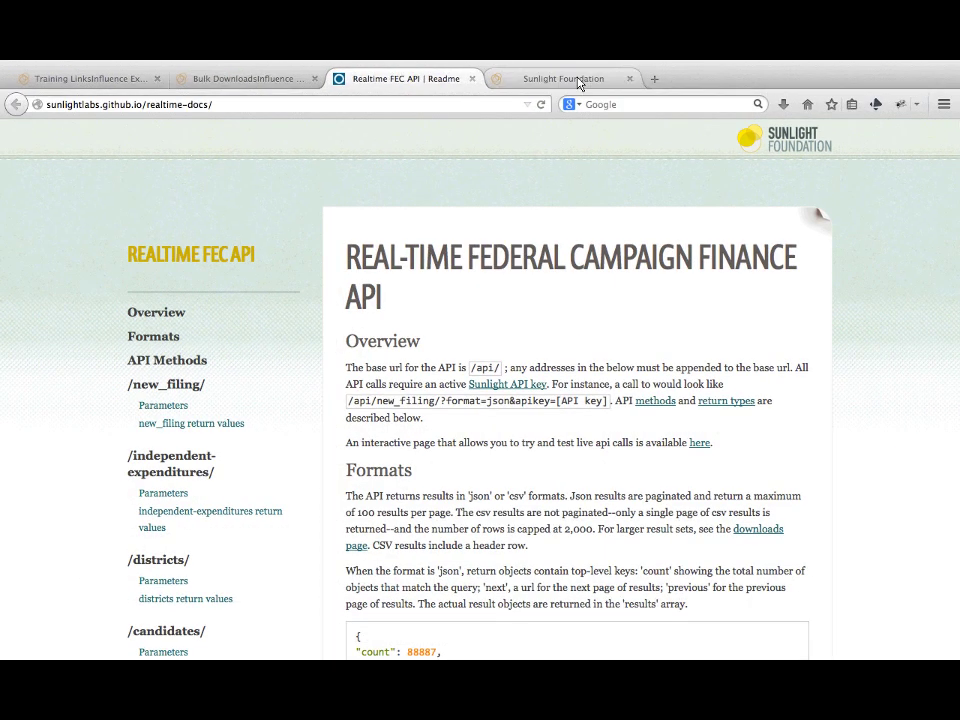
- Open the interactive Real-Time Federal Campaign Finance API page and examine its introduction, API Credentials section and list of available methods
click(565, 78)
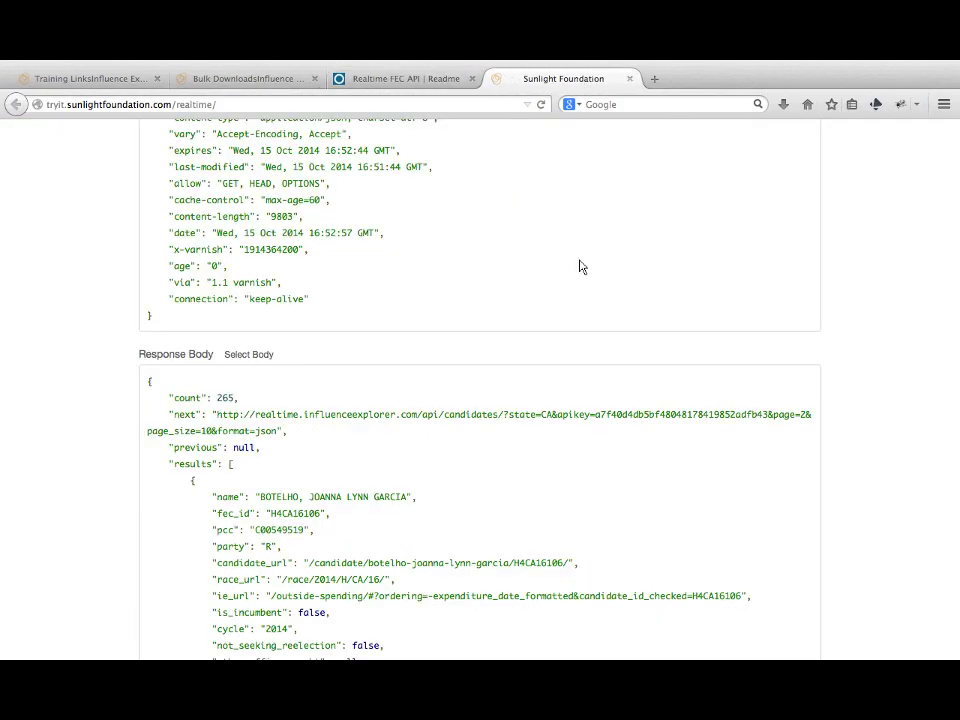
scroll(579, 266, up, 10)
scroll(579, 266, up, 15)
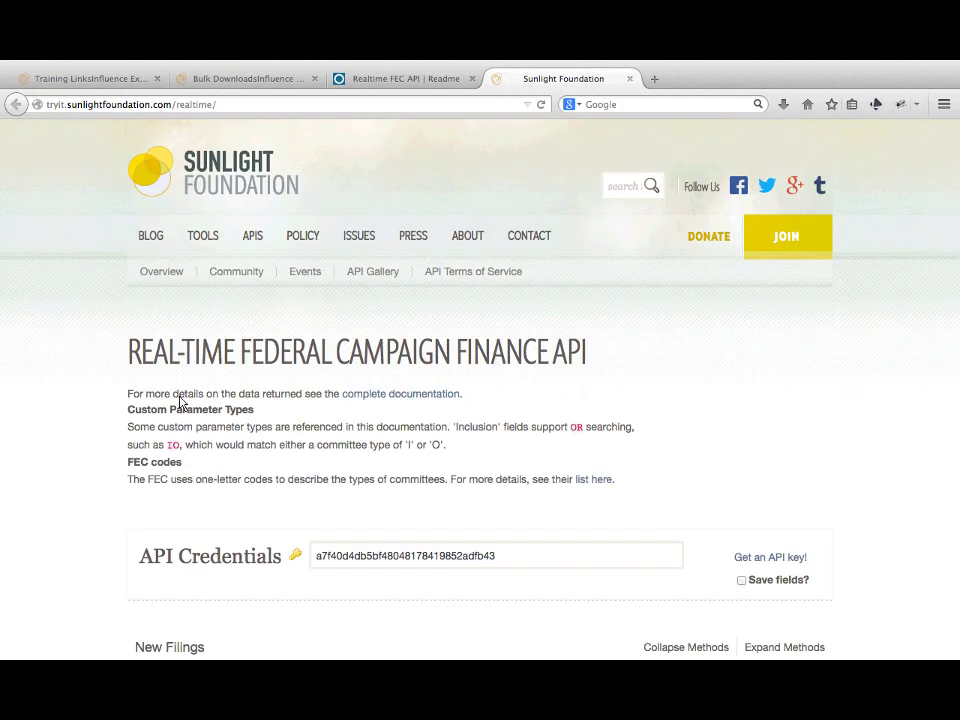
scroll(181, 403, down, 4)
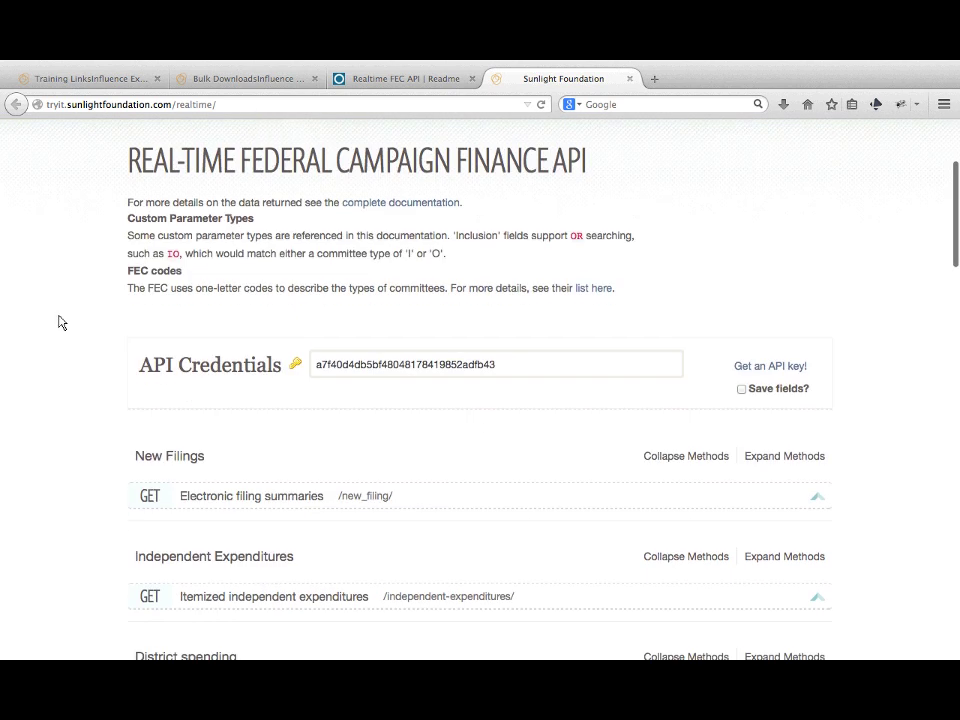
scroll(59, 322, down, 3)
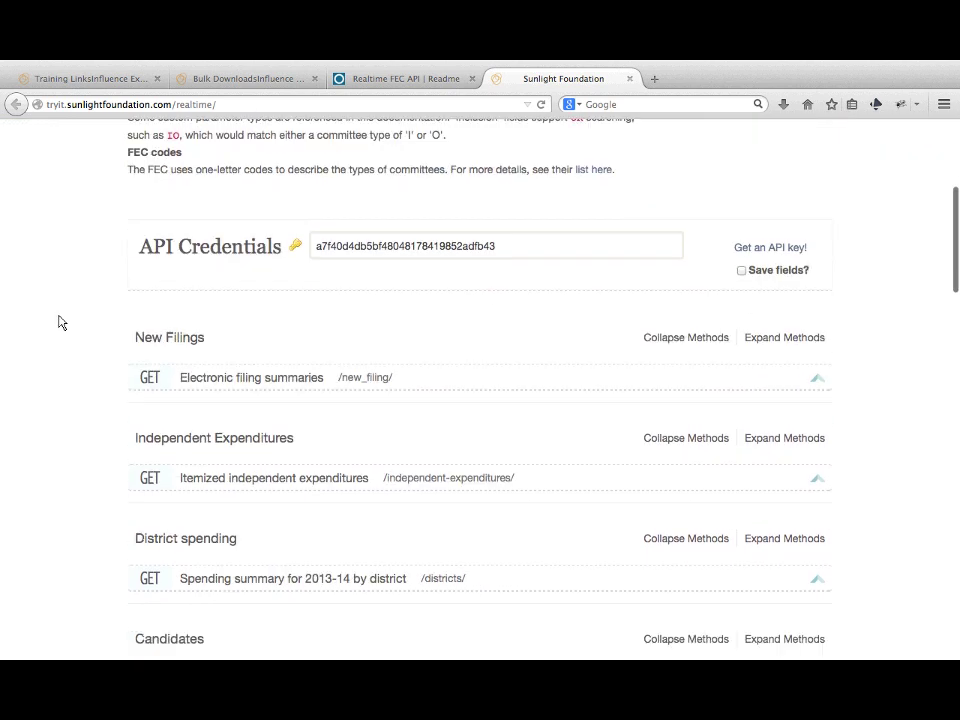
scroll(59, 322, up, 3)
scroll(59, 322, up, 3)
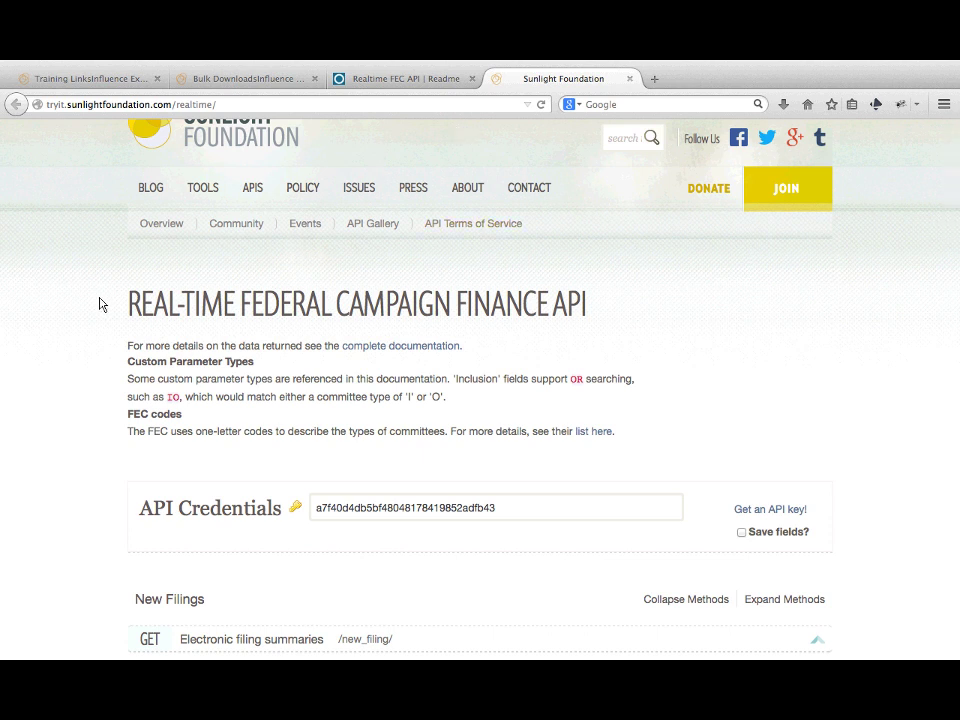
scroll(99, 304, up, 2)
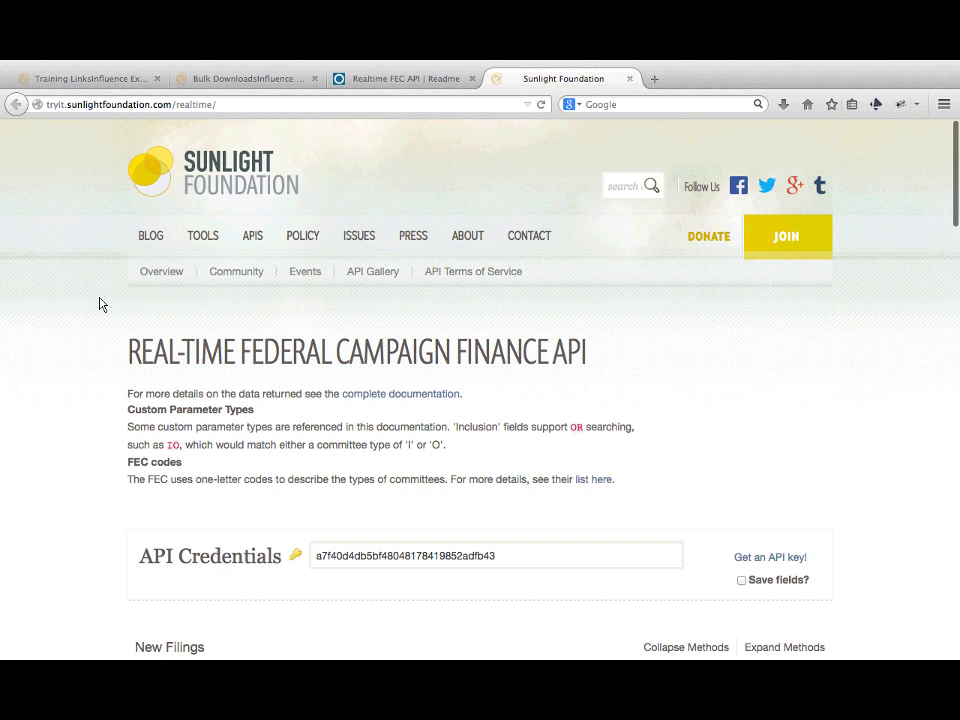
- Examine the expanded /candidates/ method, including its parameter table, the generated call and the response code and headers
scroll(99, 304, down, 10)
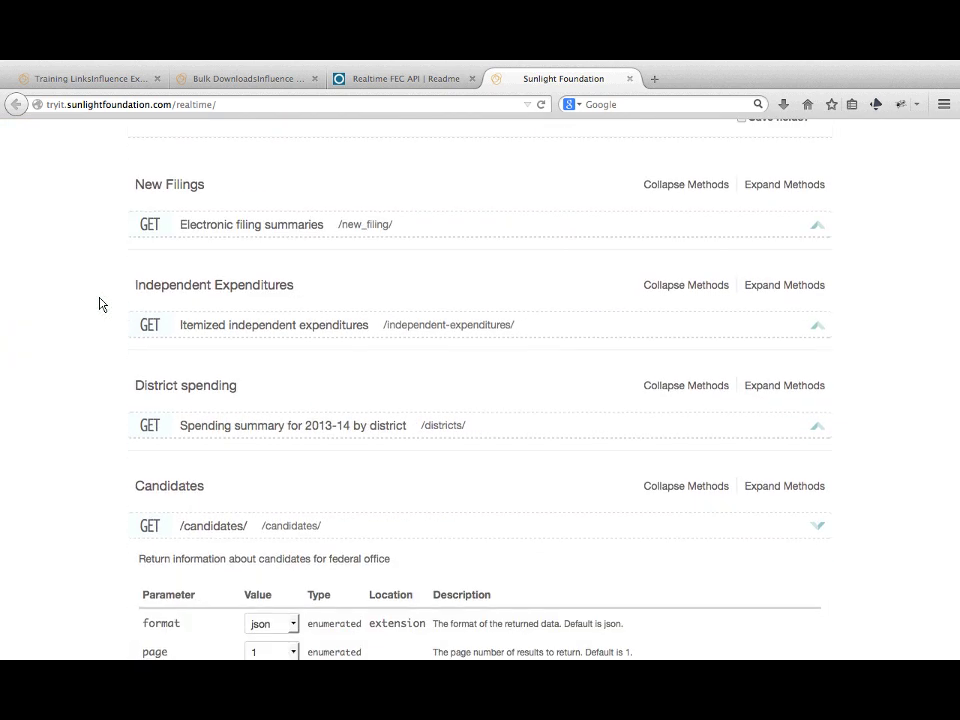
scroll(99, 304, down, 7)
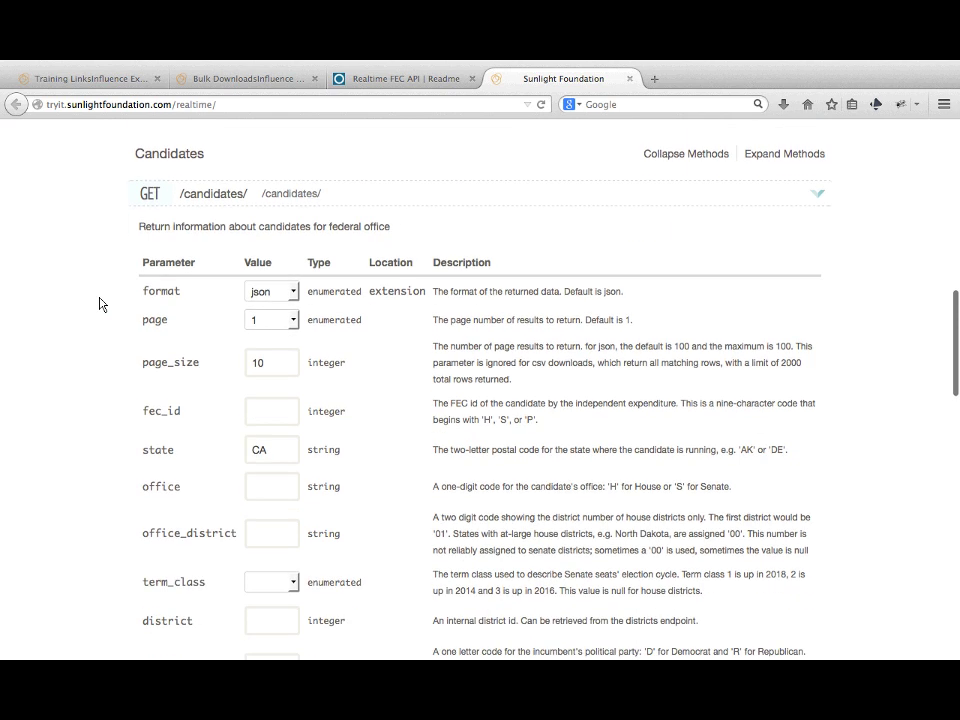
scroll(99, 304, down, 5)
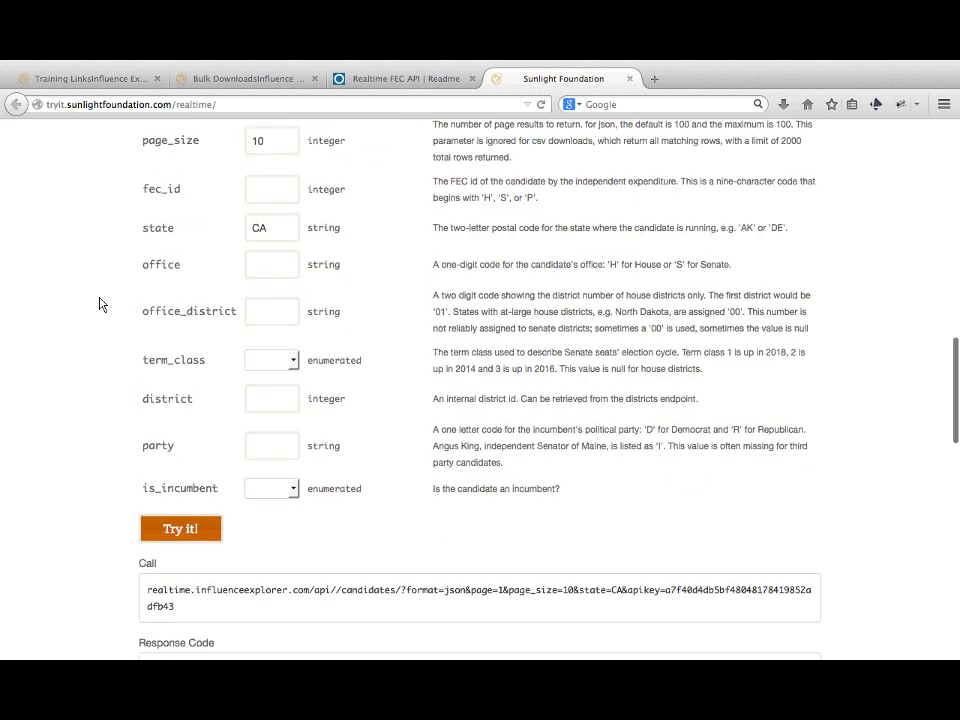
scroll(99, 304, up, 1)
scroll(99, 304, down, 7)
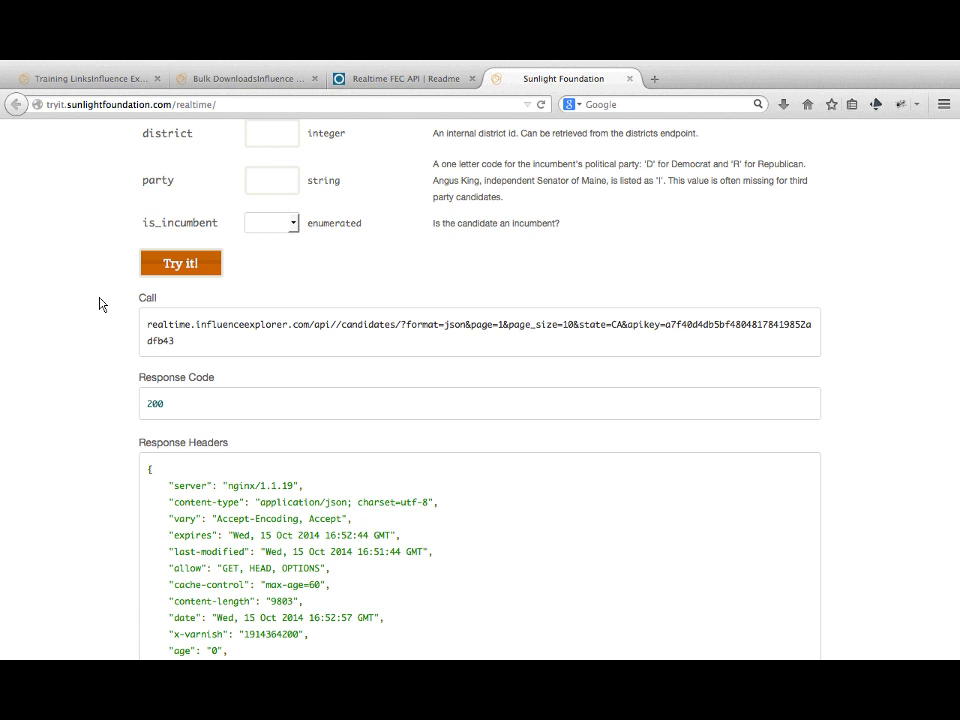
scroll(99, 304, up, 6)
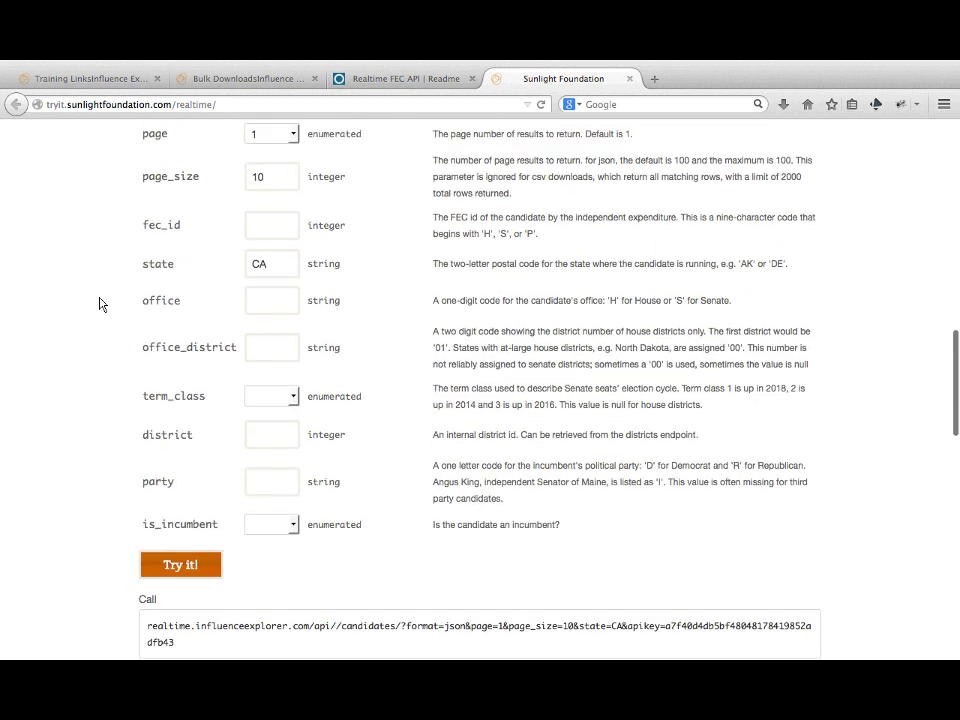
scroll(99, 304, up, 4)
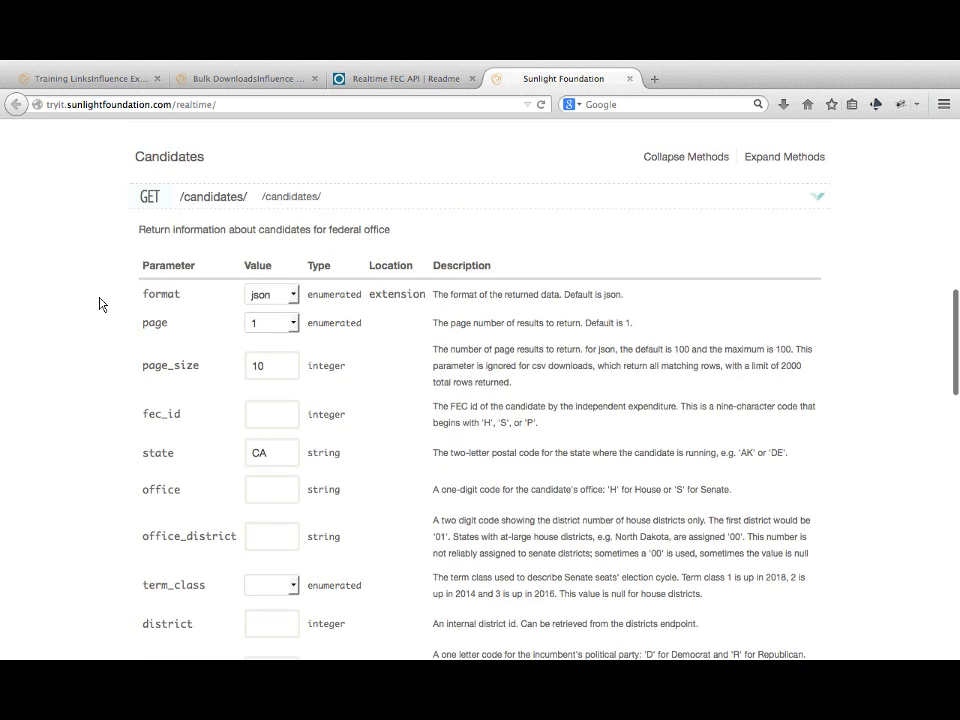
scroll(99, 304, up, 1)
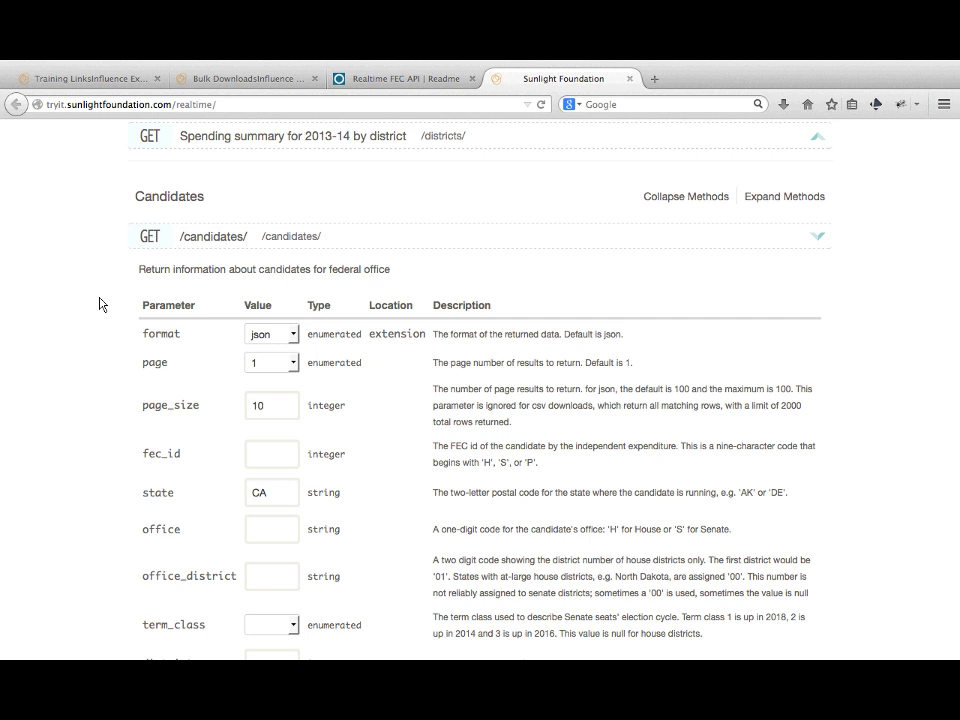
scroll(99, 304, up, 3)
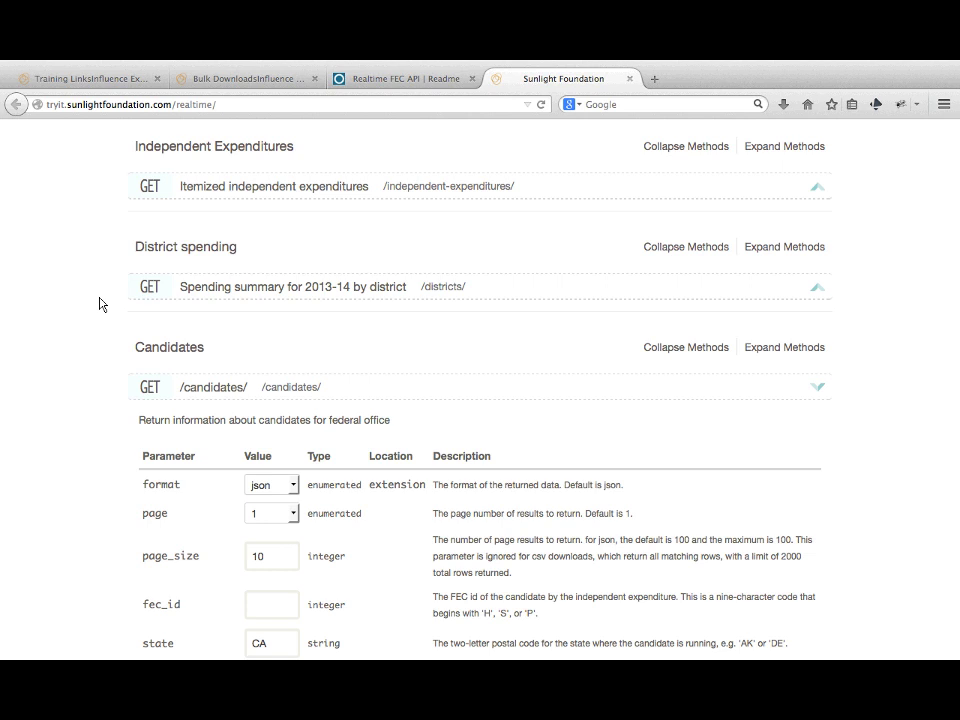
- Go back to the API Credentials section, highlight the API key in its field and locate the link for getting a key
scroll(99, 304, up, 10)
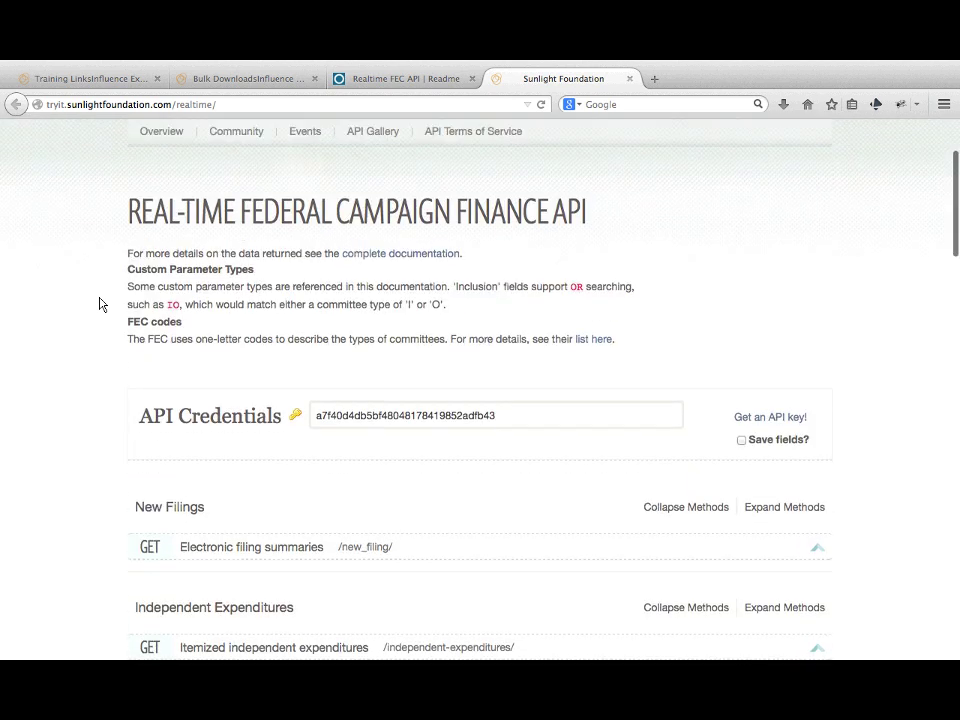
scroll(99, 304, up, 1)
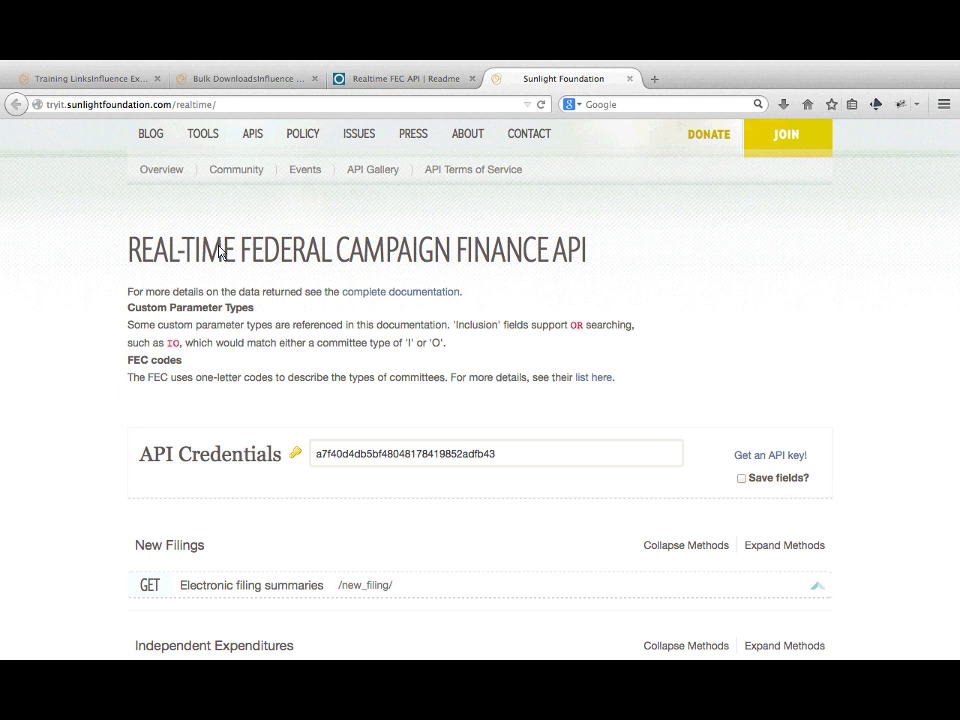
double_click(358, 456)
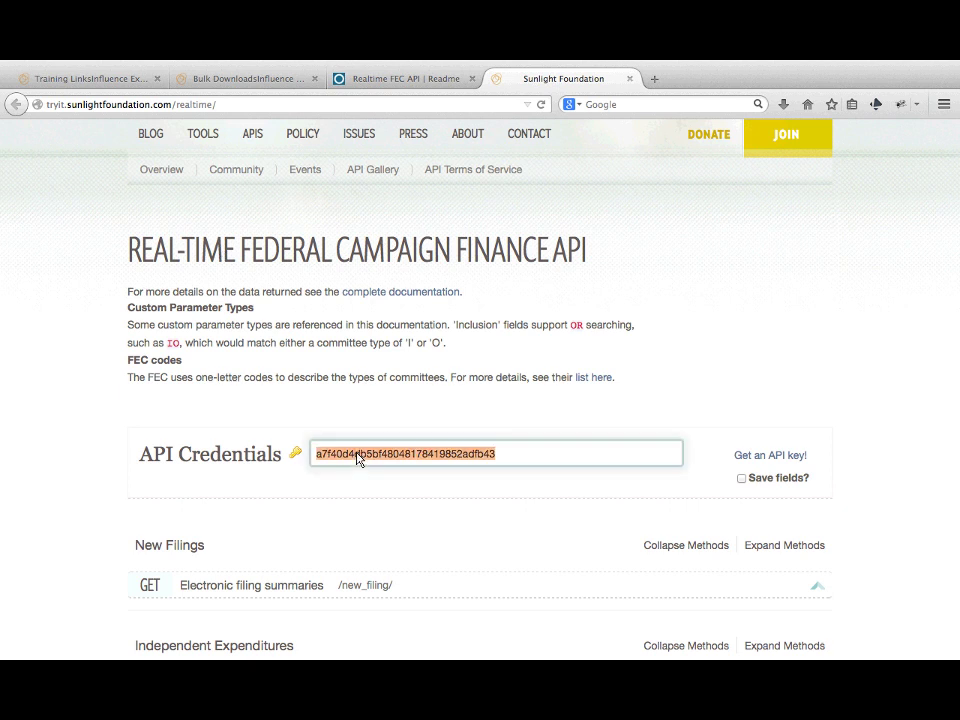
scroll(108, 492, down, 2)
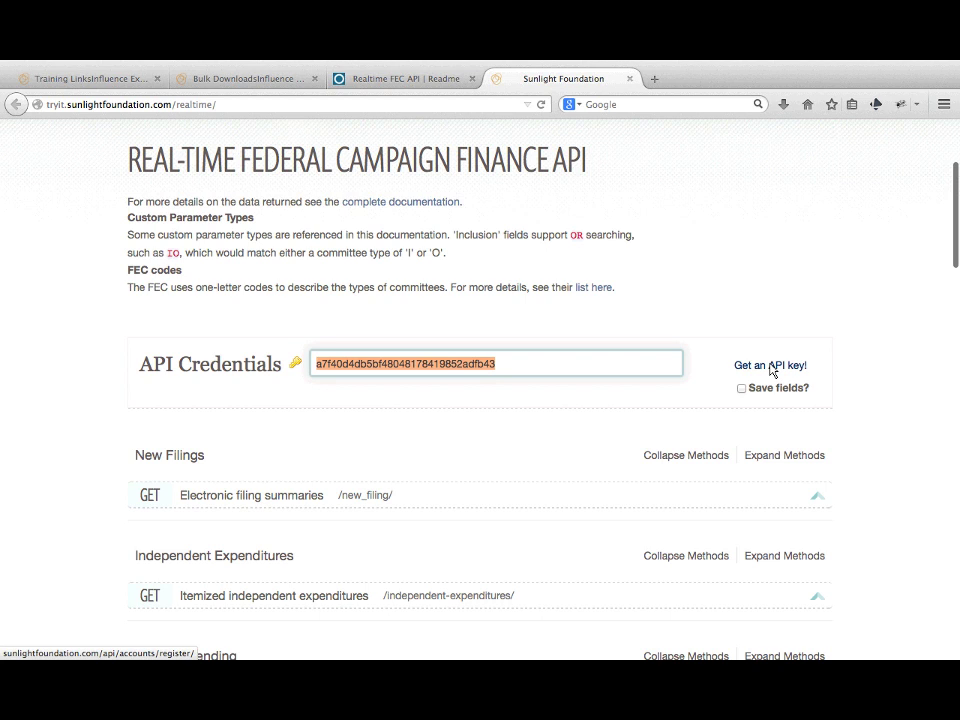
scroll(96, 374, down, 2)
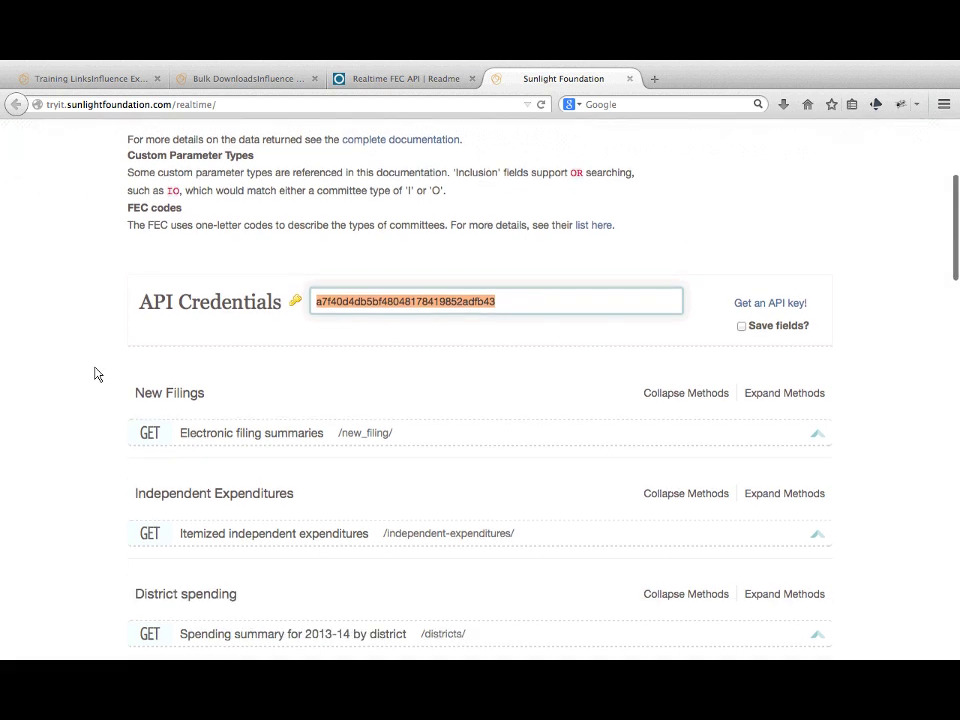
- Examine the /candidates/ parameters and their descriptions, from format and page_size down to party and is_incumbent
scroll(96, 374, down, 4)
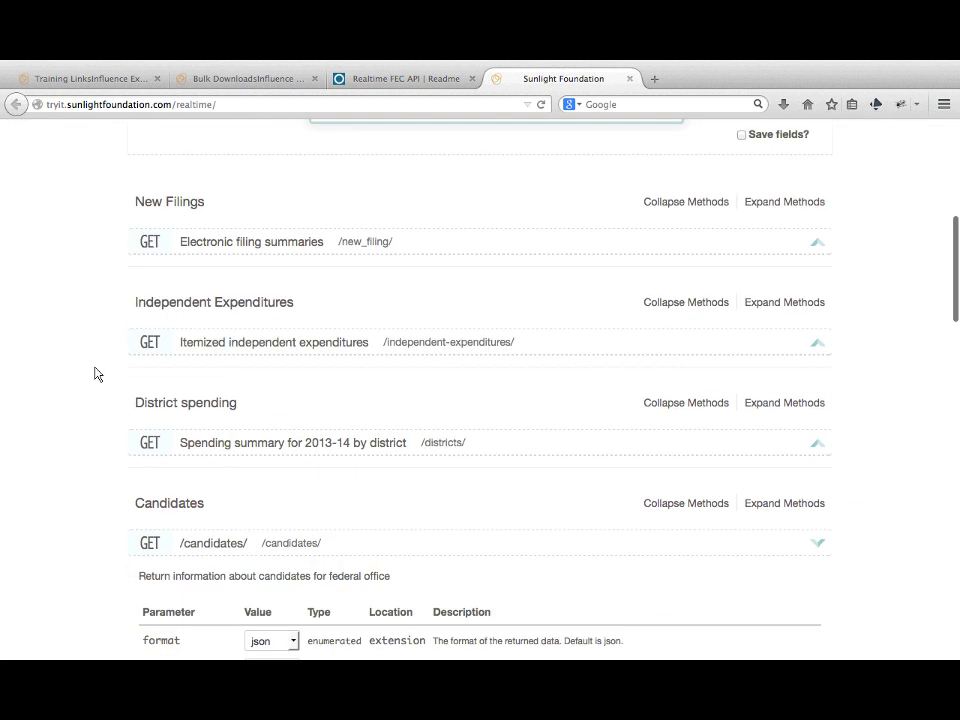
scroll(96, 374, down, 2)
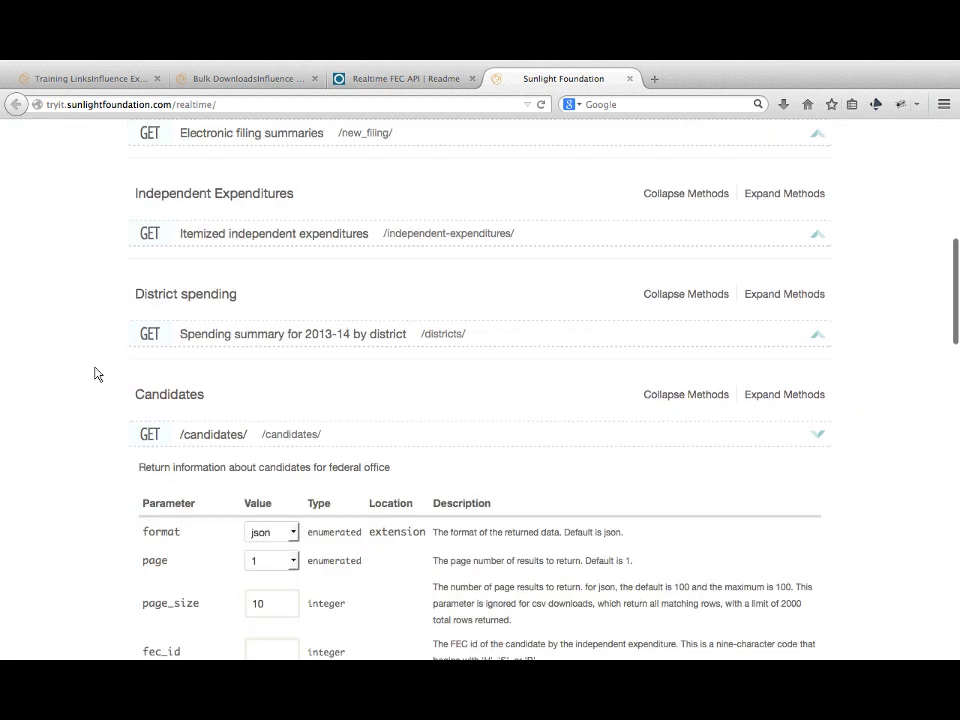
scroll(96, 374, down, 5)
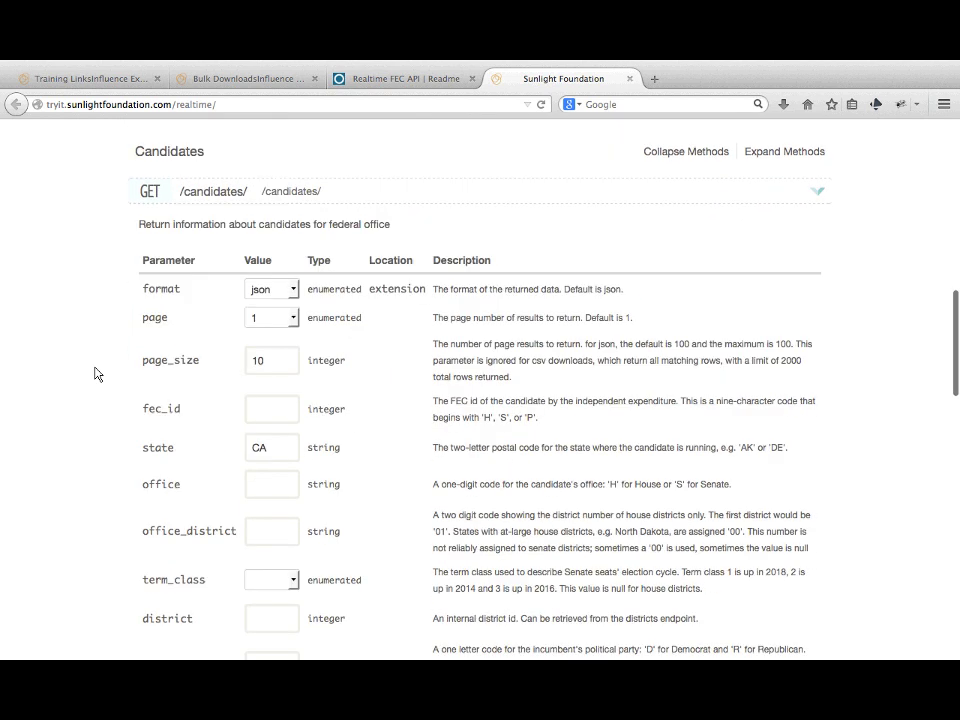
scroll(96, 374, down, 3)
scroll(96, 374, up, 2)
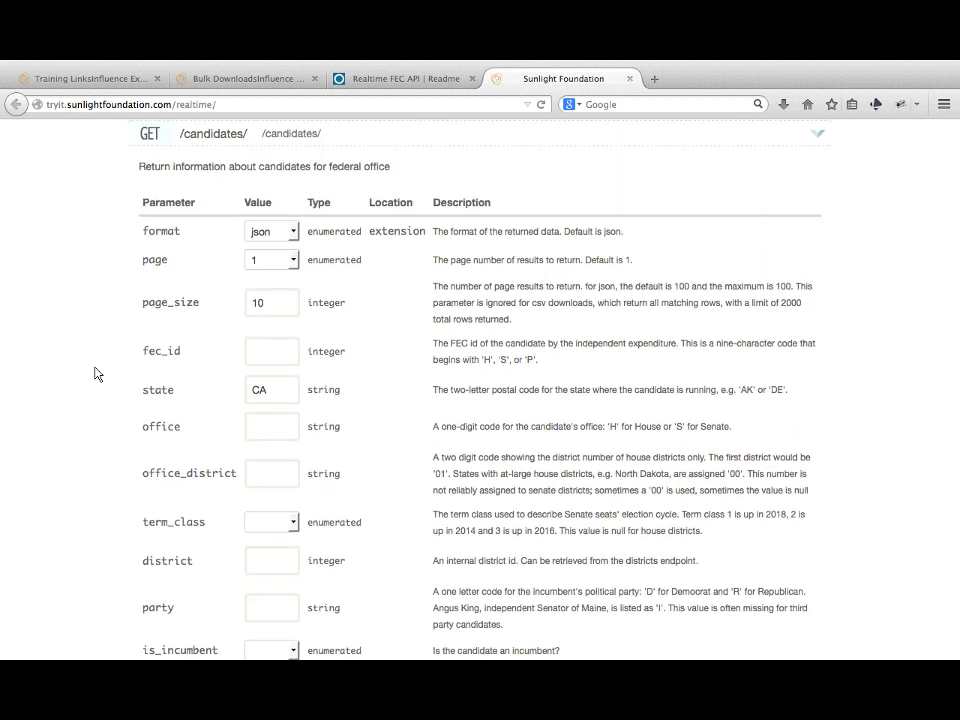
scroll(96, 374, up, 2)
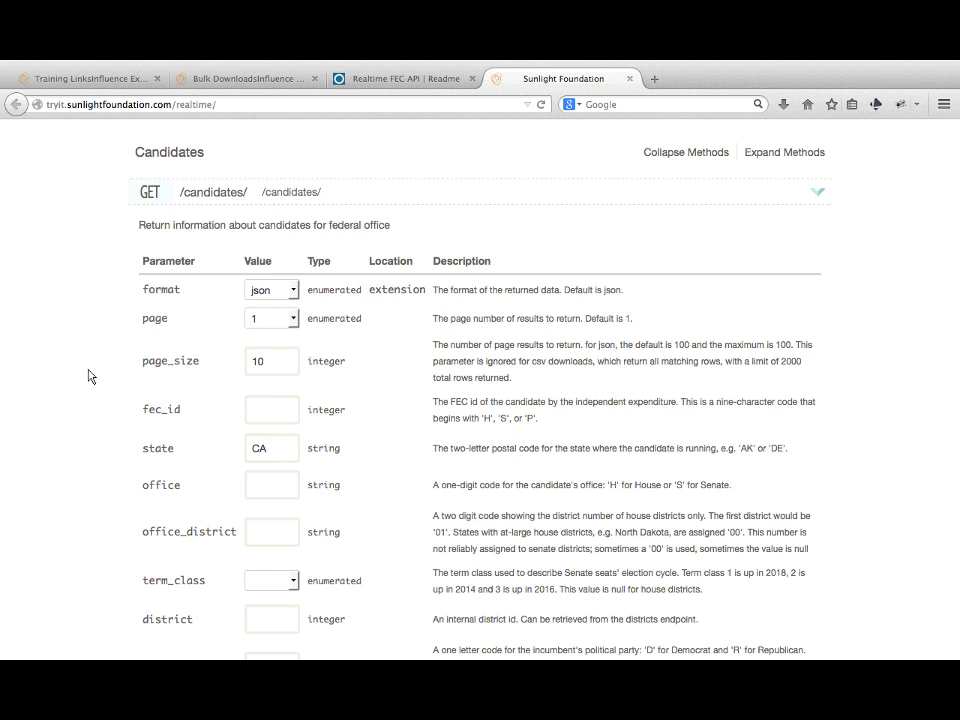
scroll(98, 380, down, 2)
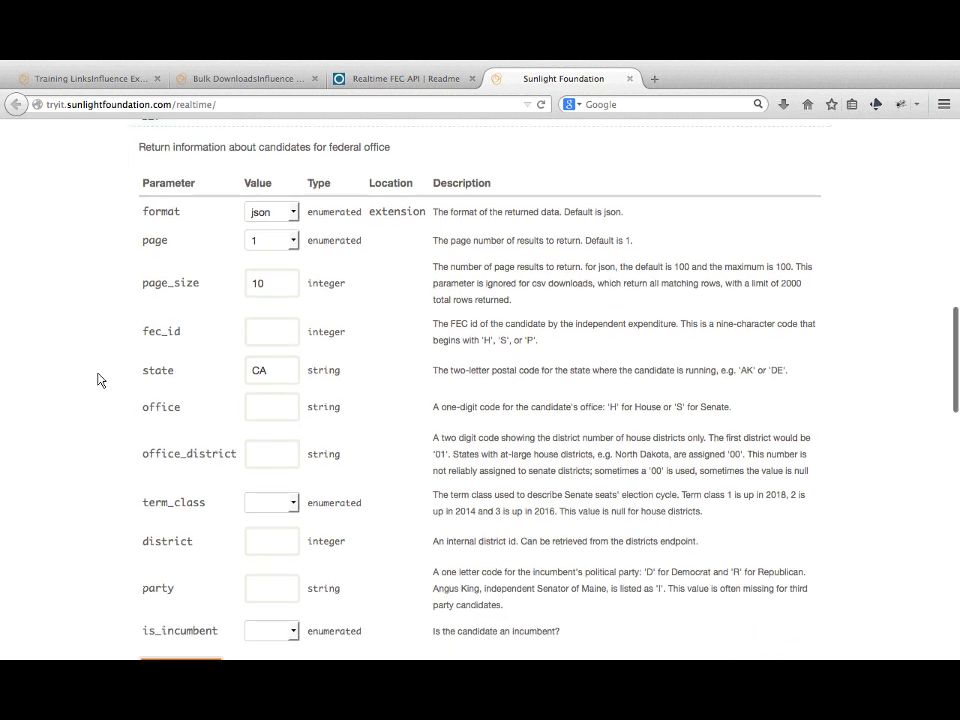
scroll(98, 380, up, 2)
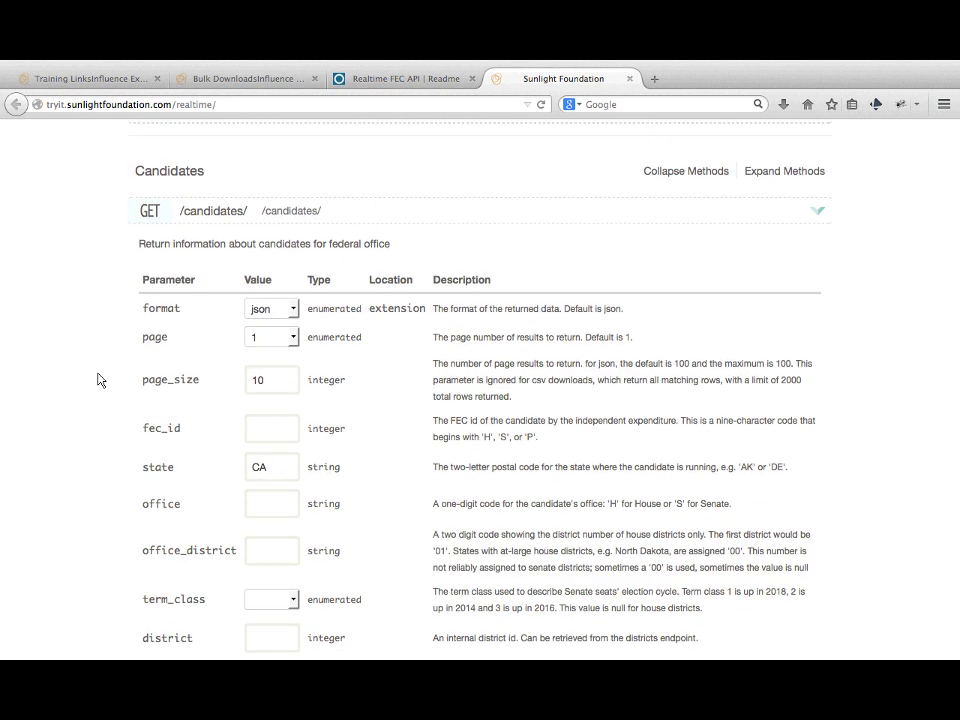
- Set the /candidates/ format to csv and page_size to 1000, and run the call
click(292, 308)
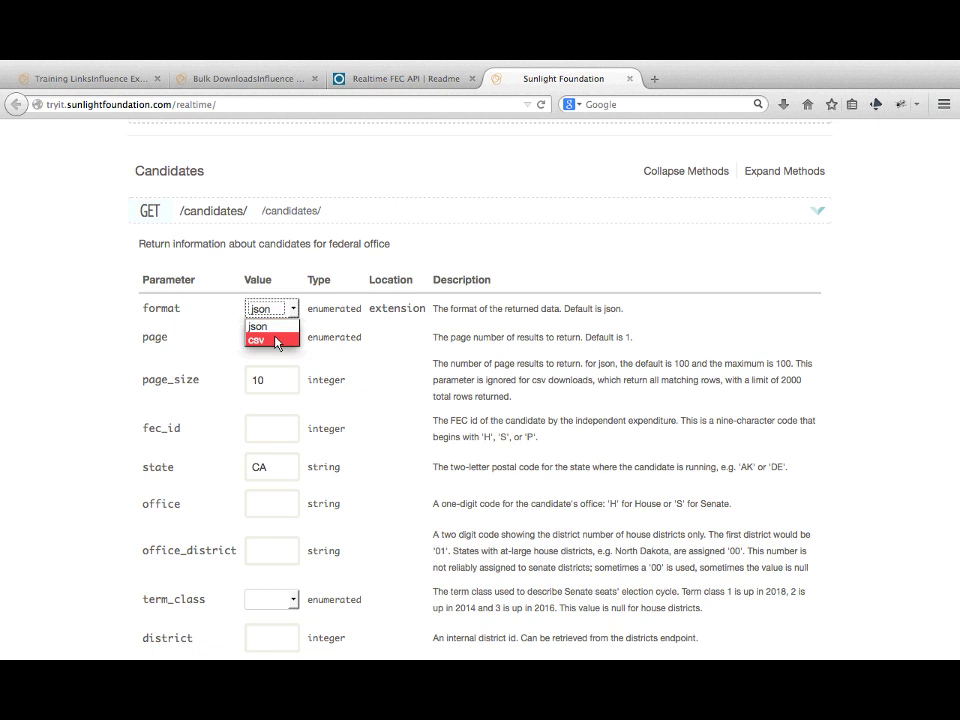
click(278, 341)
click(270, 388)
text(10)
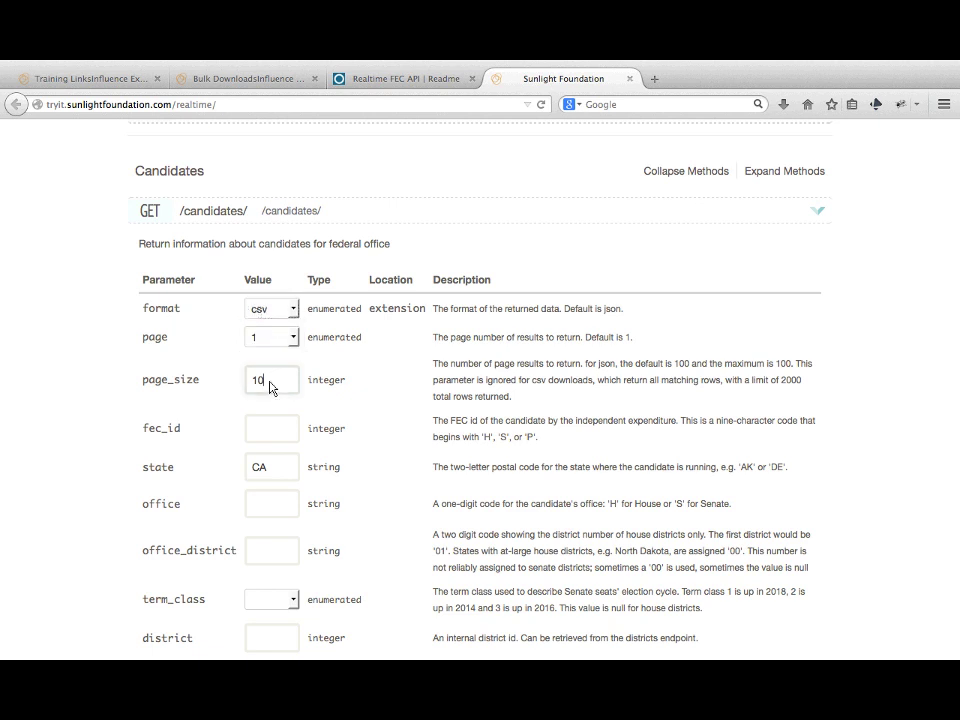
text(00)
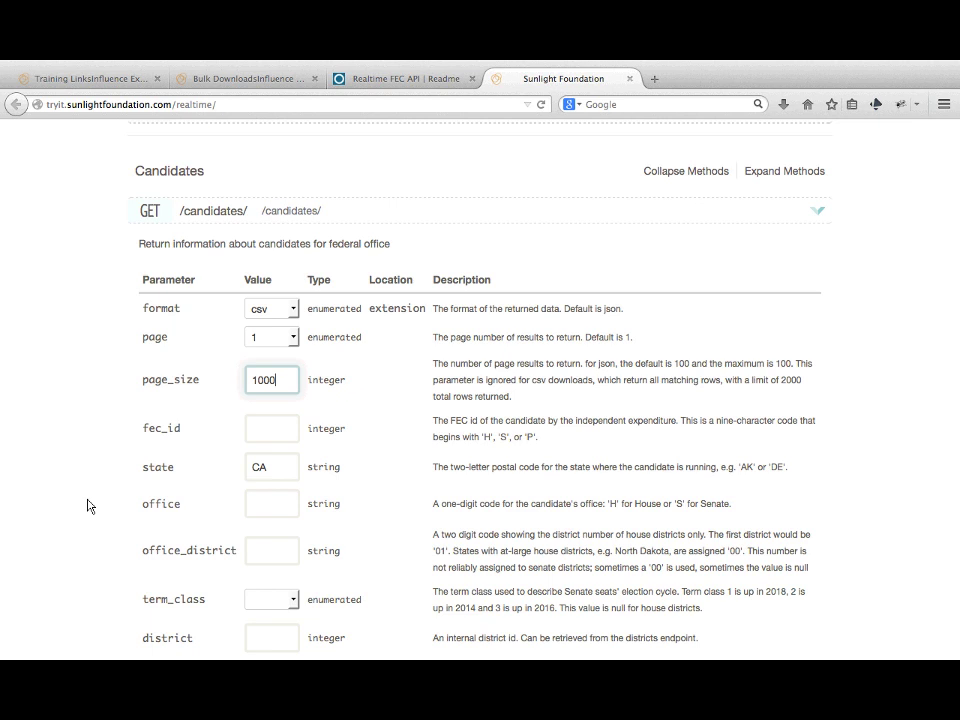
scroll(88, 505, down, 1)
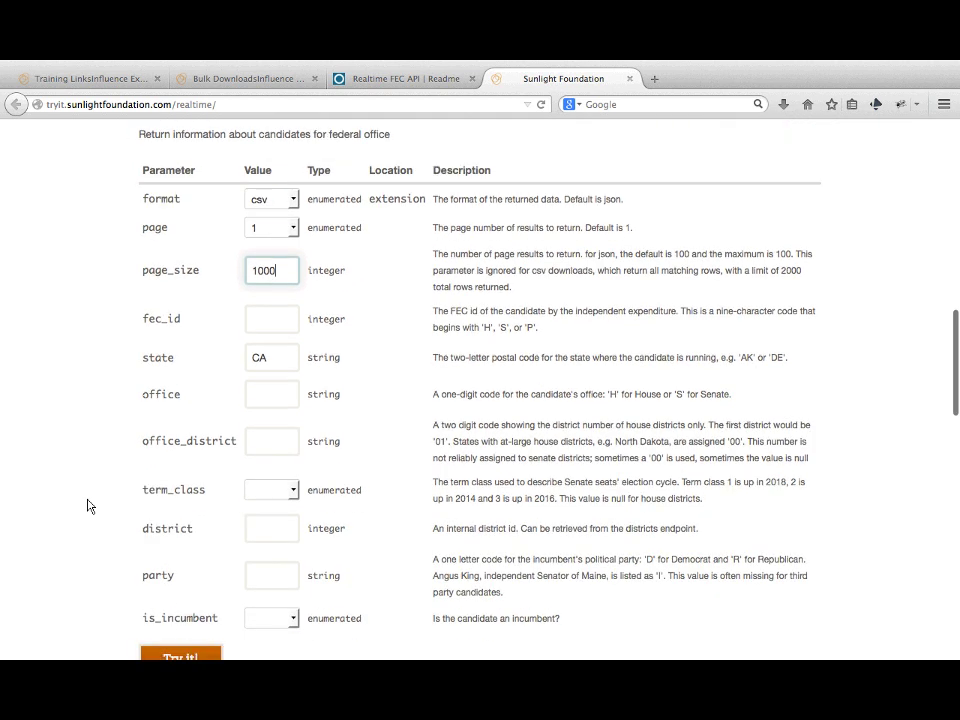
scroll(88, 506, down, 4)
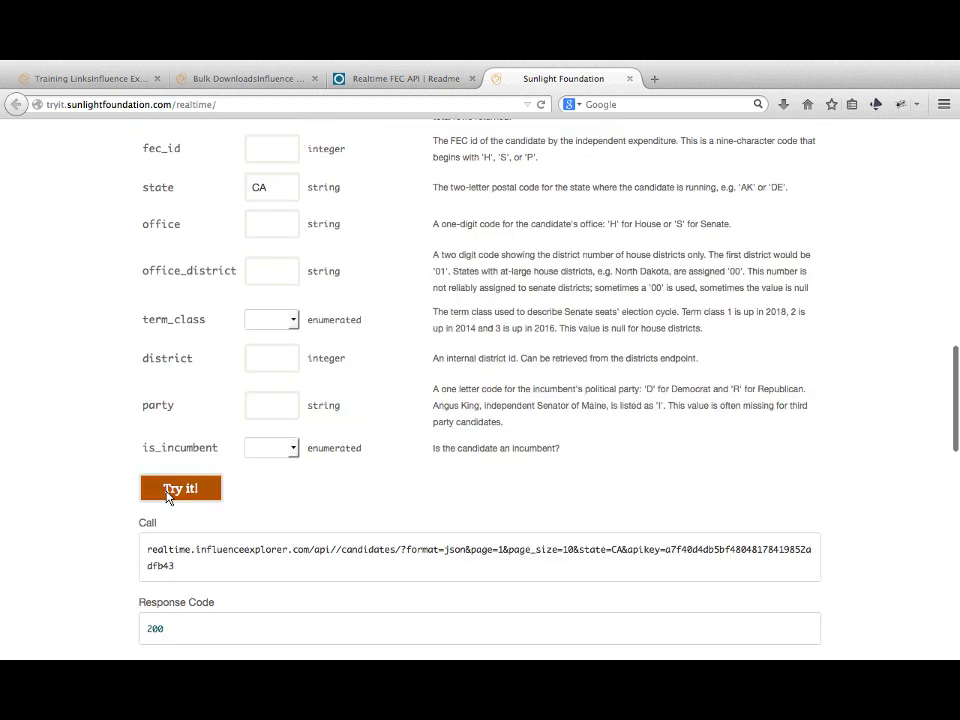
click(170, 492)
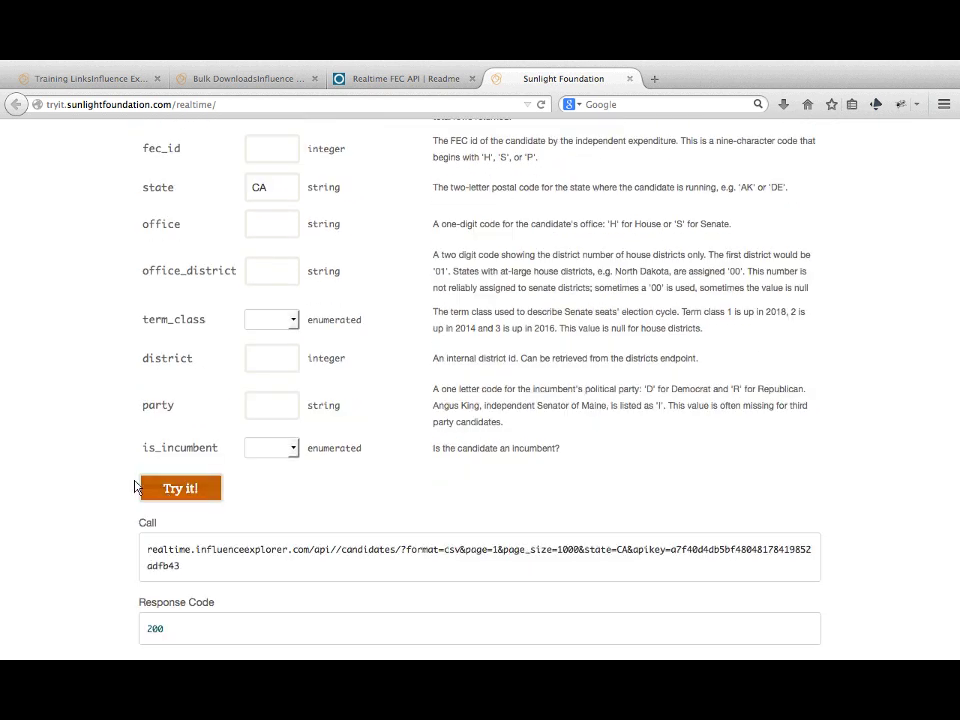
- Examine the csv response headers and body, and select the complete request URL of the call
scroll(134, 486, down, 4)
scroll(110, 503, down, 4)
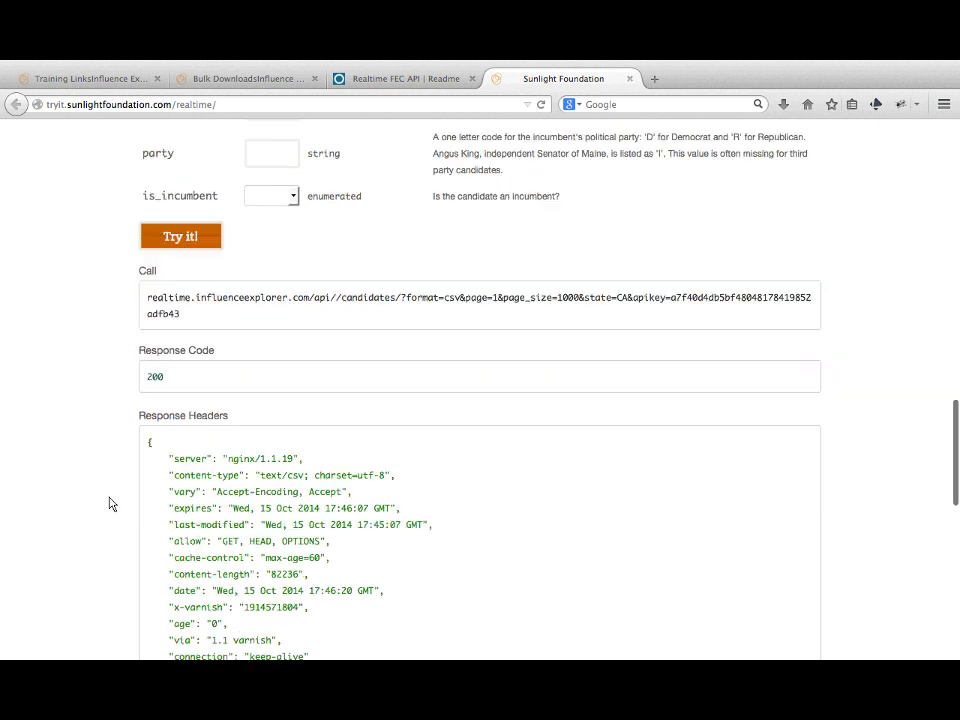
scroll(110, 503, down, 6)
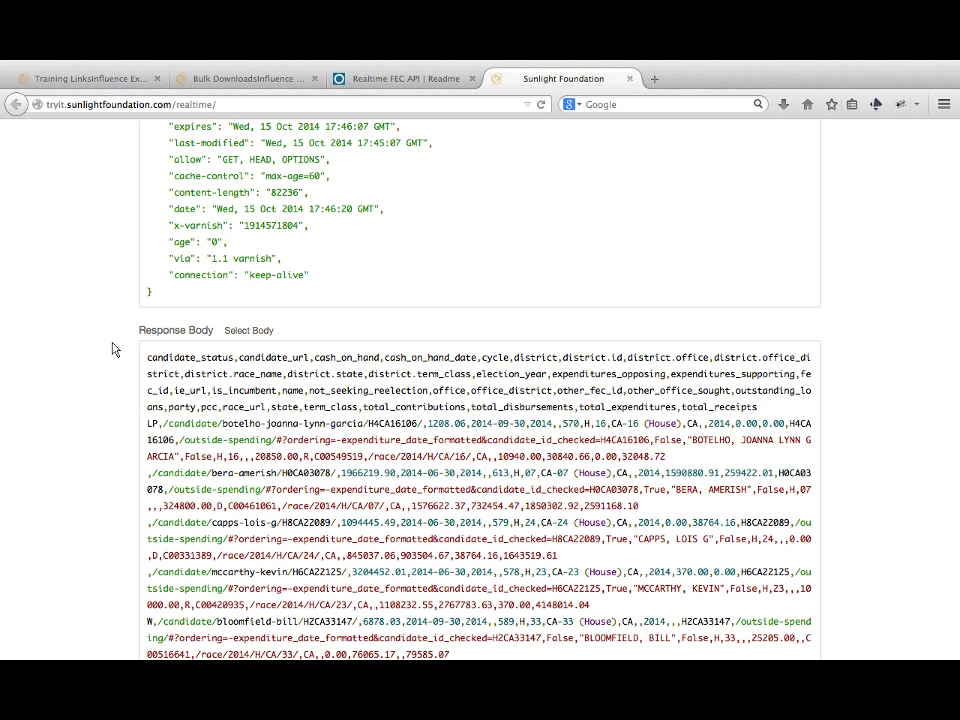
scroll(113, 349, up, 6)
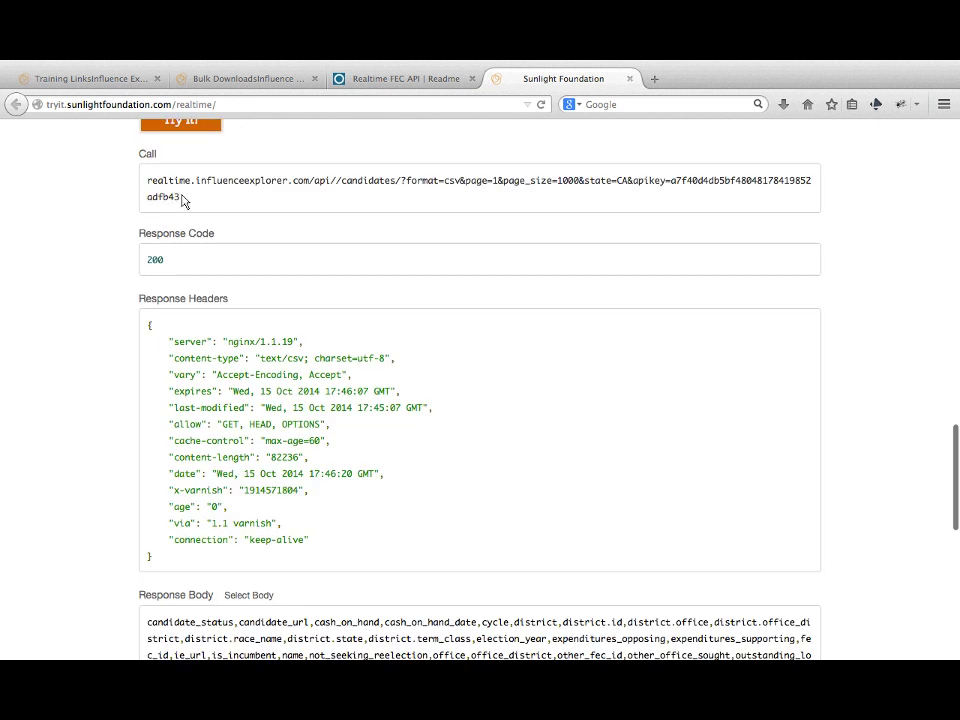
drag(183, 201, 147, 185)
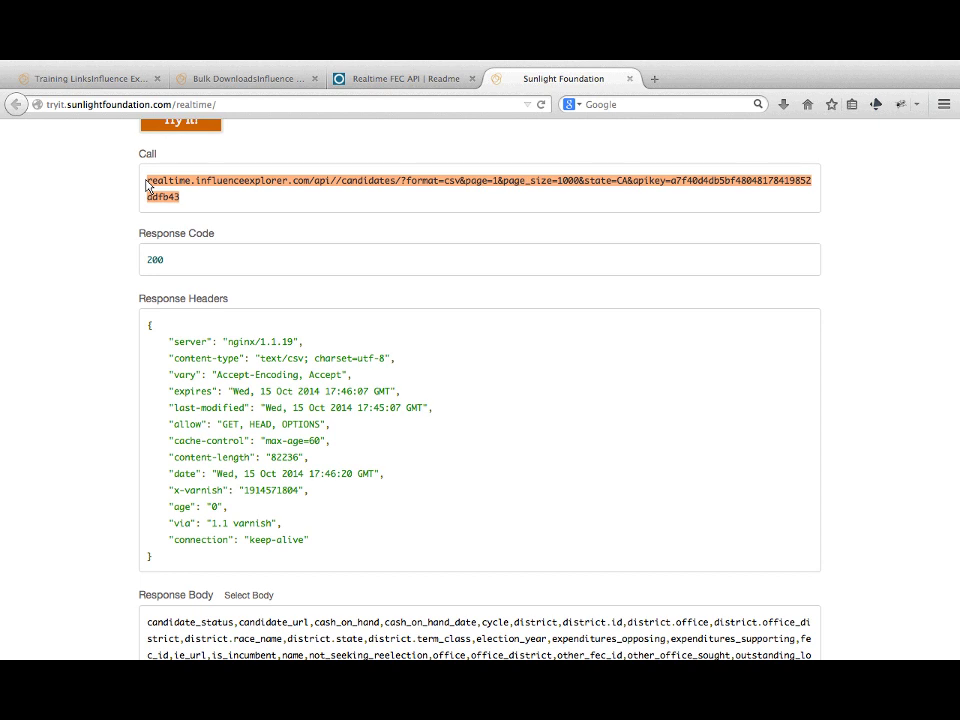
- Set the /candidates/ format back to json, rerun the call and review the response headers and body
scroll(116, 214, up, 3)
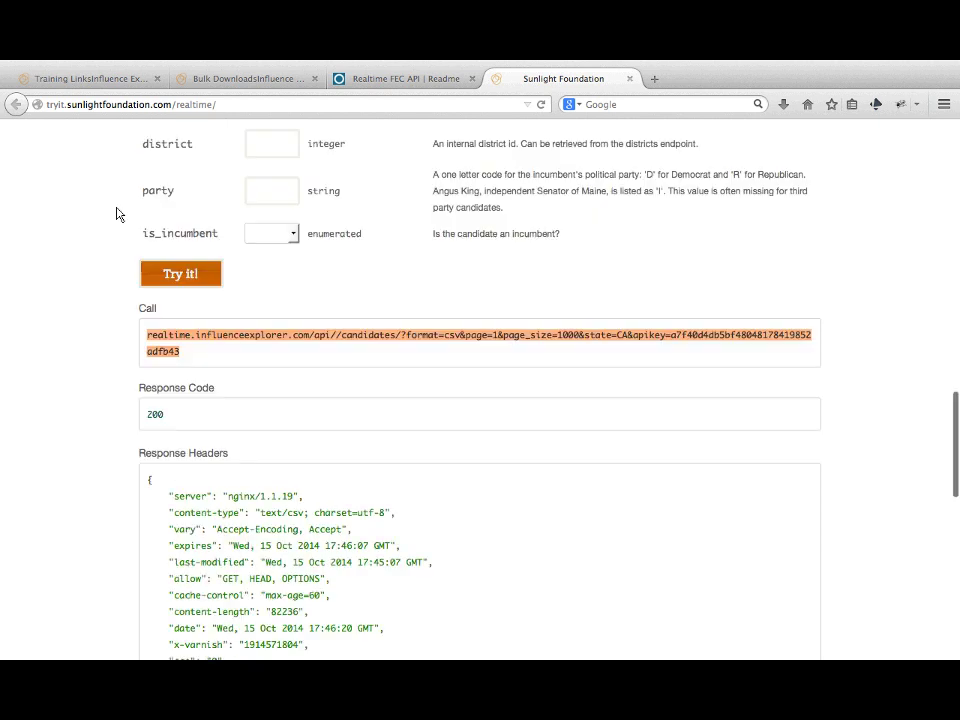
scroll(103, 204, up, 8)
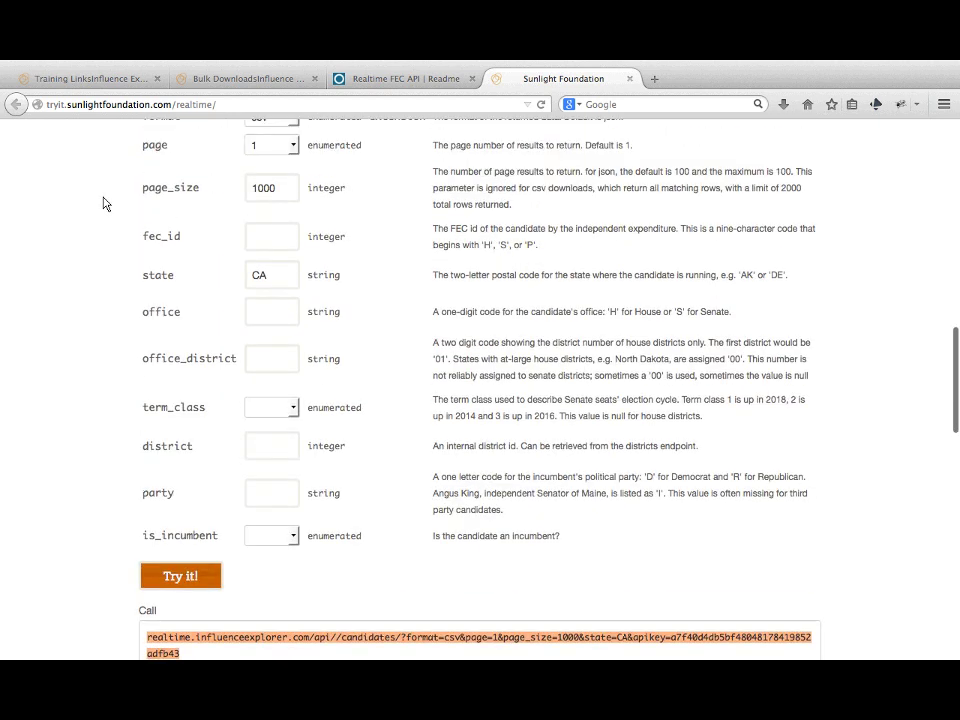
click(283, 214)
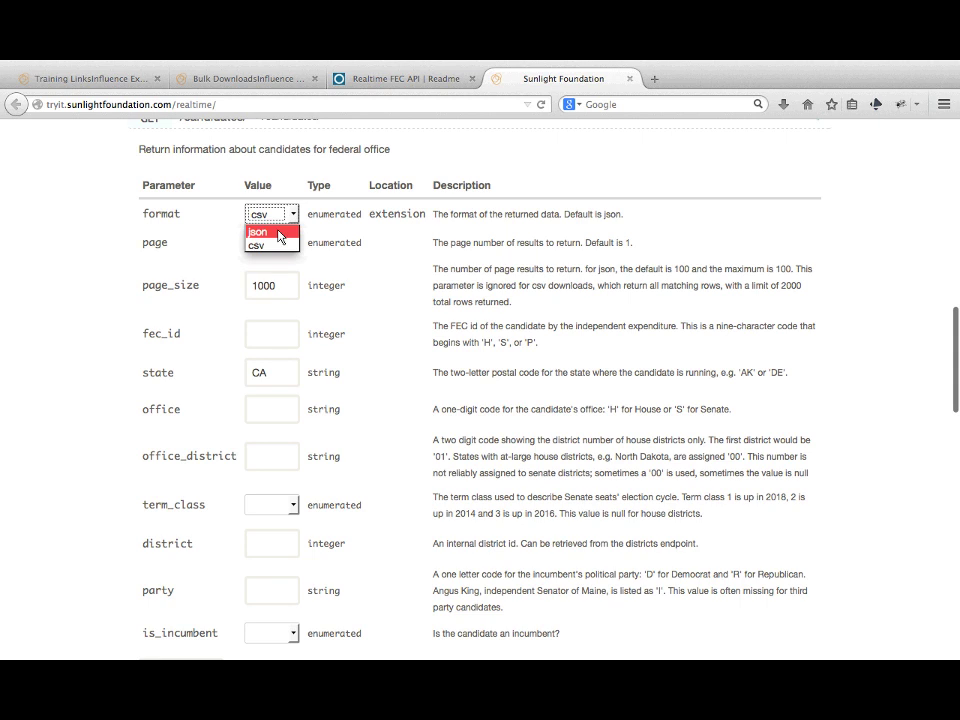
click(280, 236)
scroll(100, 326, down, 4)
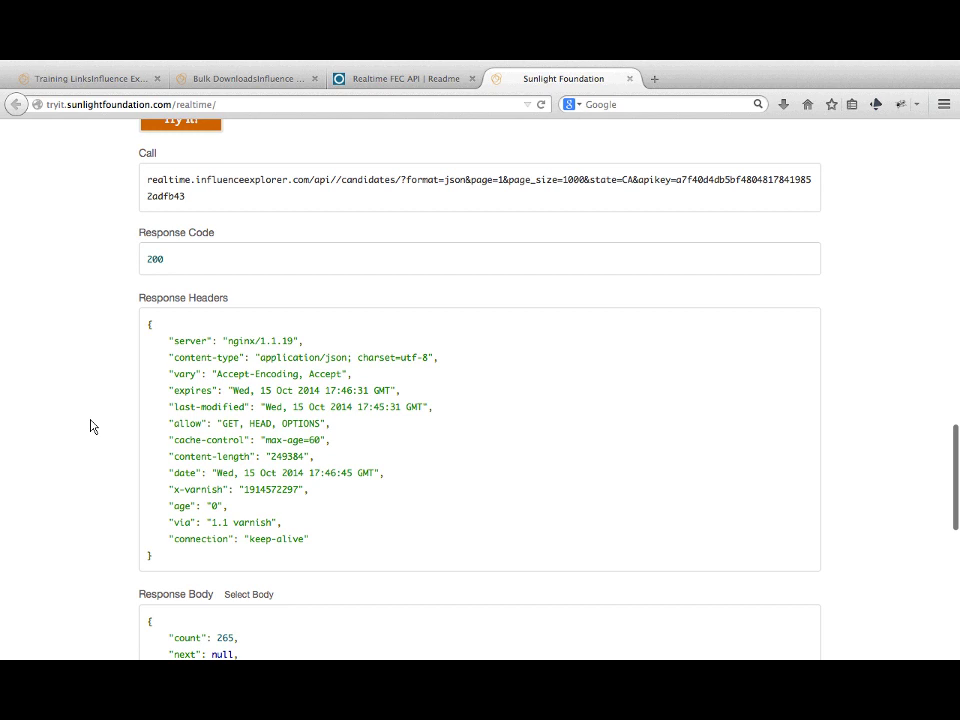
scroll(90, 426, down, 5)
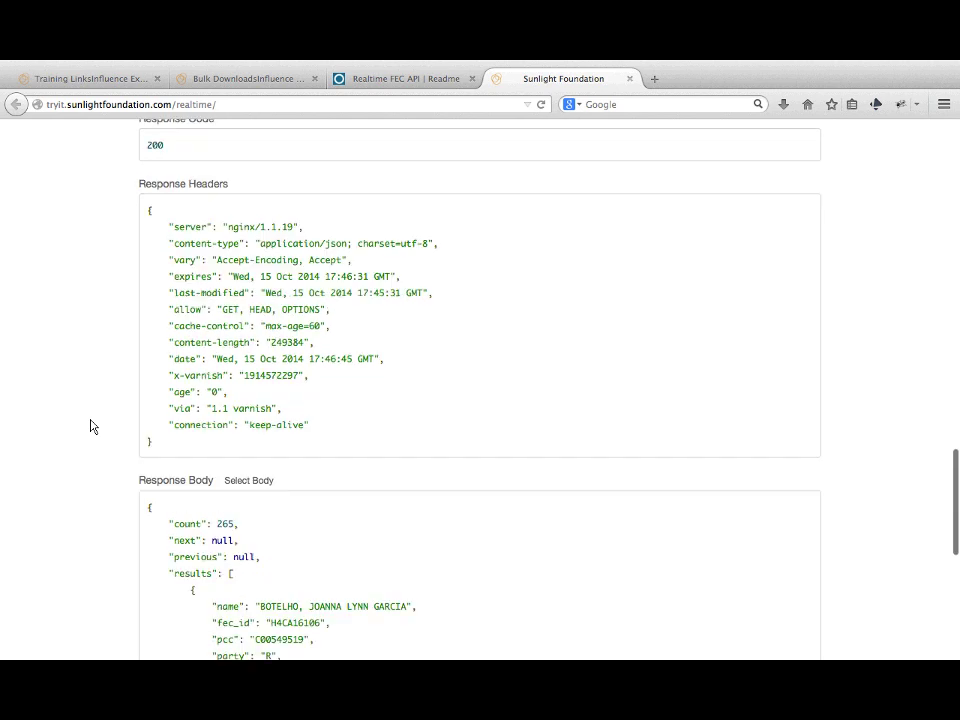
- Highlight the count line in the json response body, and review it against the /candidates/ parameters, call, headers and first candidate record
scroll(90, 426, down, 4)
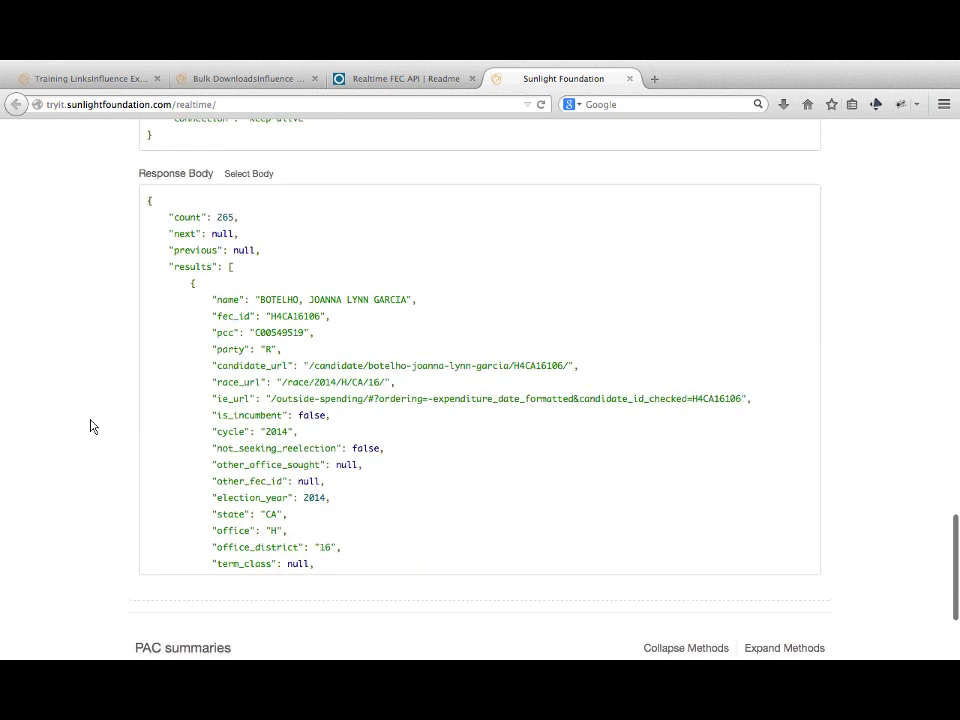
triple_click(196, 220)
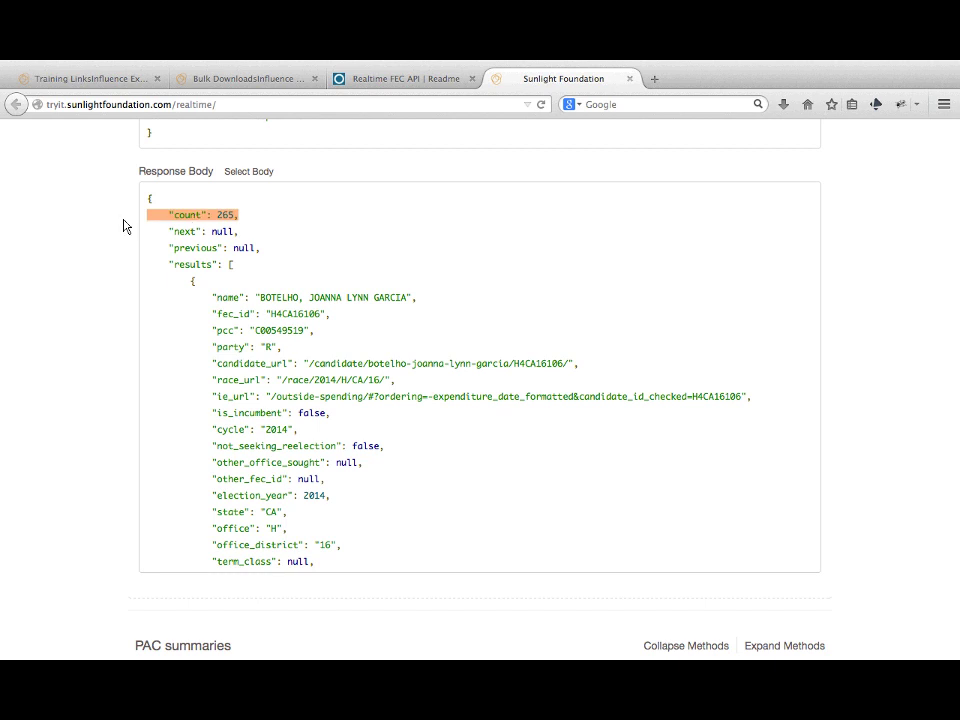
scroll(123, 226, up, 12)
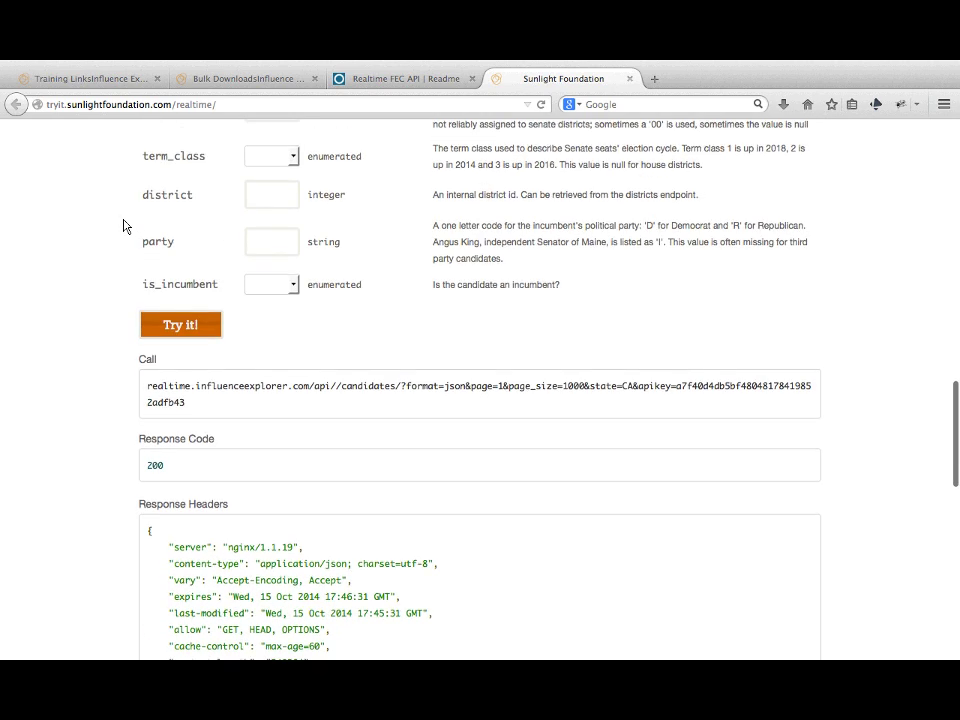
scroll(123, 226, up, 6)
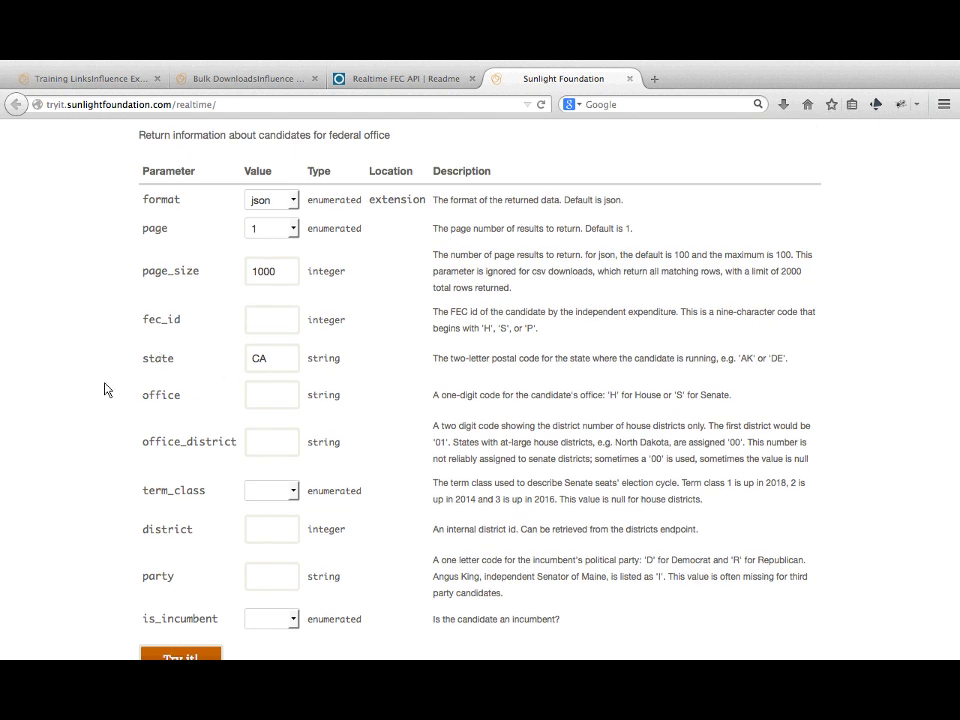
scroll(108, 389, down, 9)
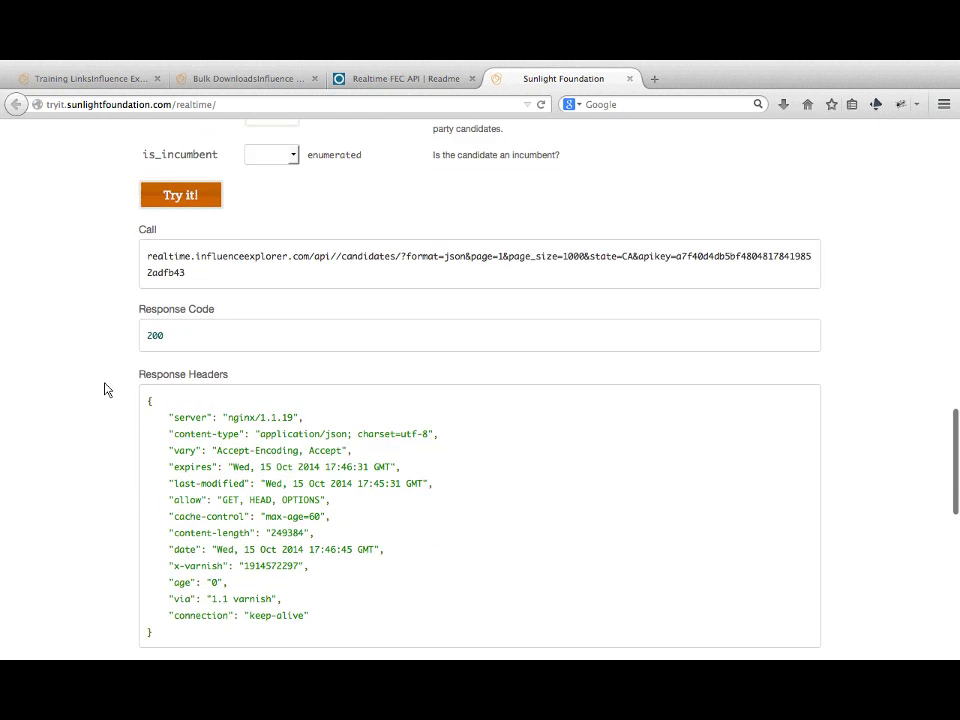
scroll(108, 389, down, 4)
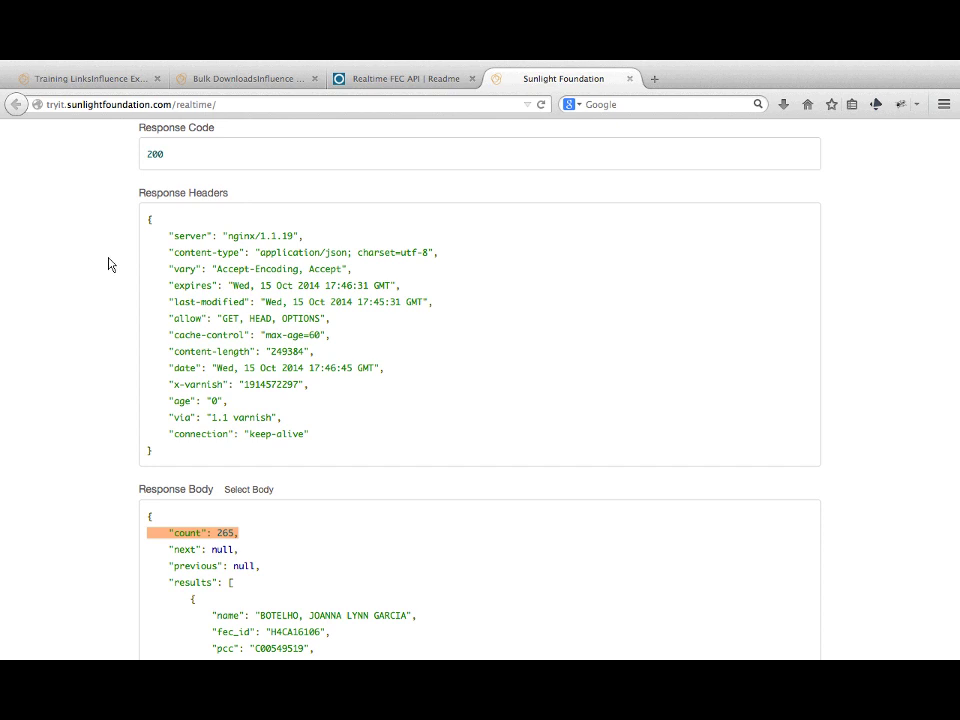
scroll(108, 264, down, 4)
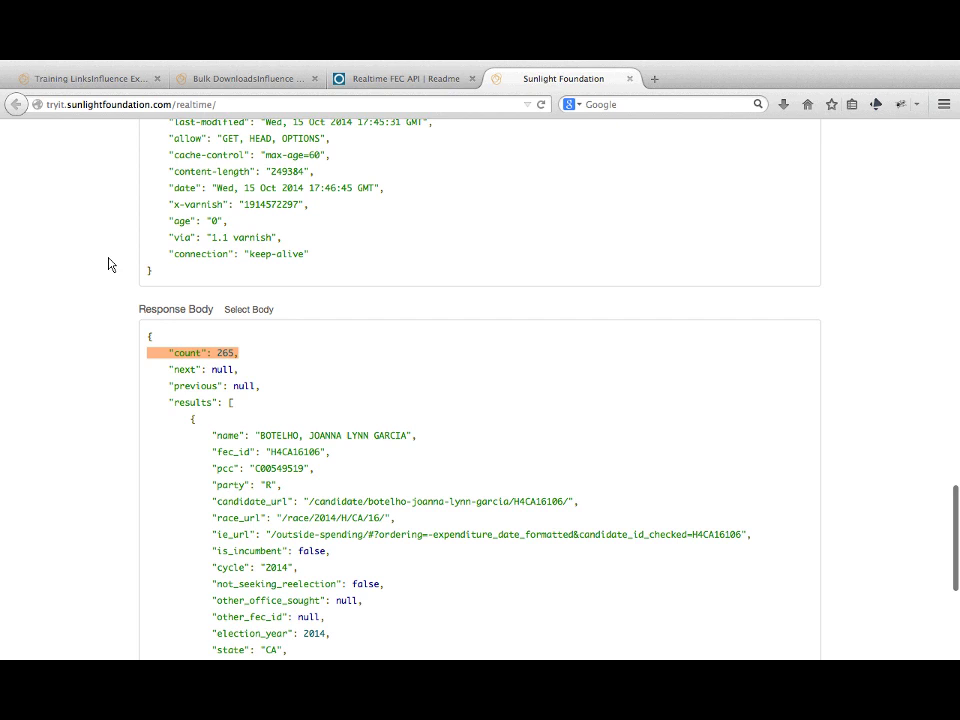
scroll(108, 264, down, 5)
scroll(108, 264, down, 2)
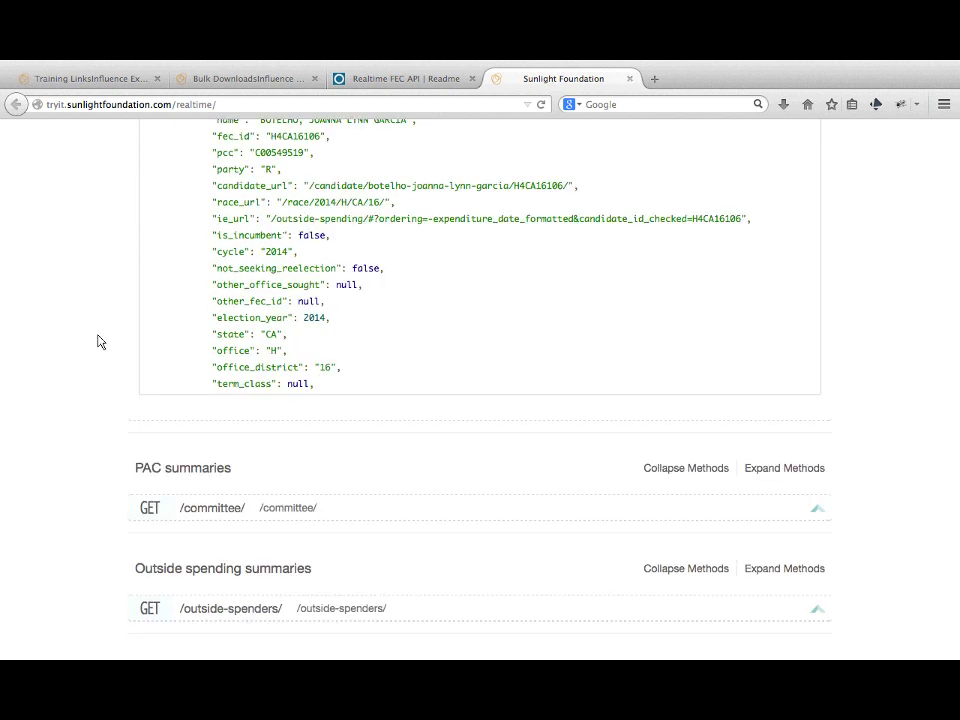
- Collapse the Candidates methods and return to the introduction and API Credentials at the beginning of the page
scroll(75, 424, up, 15)
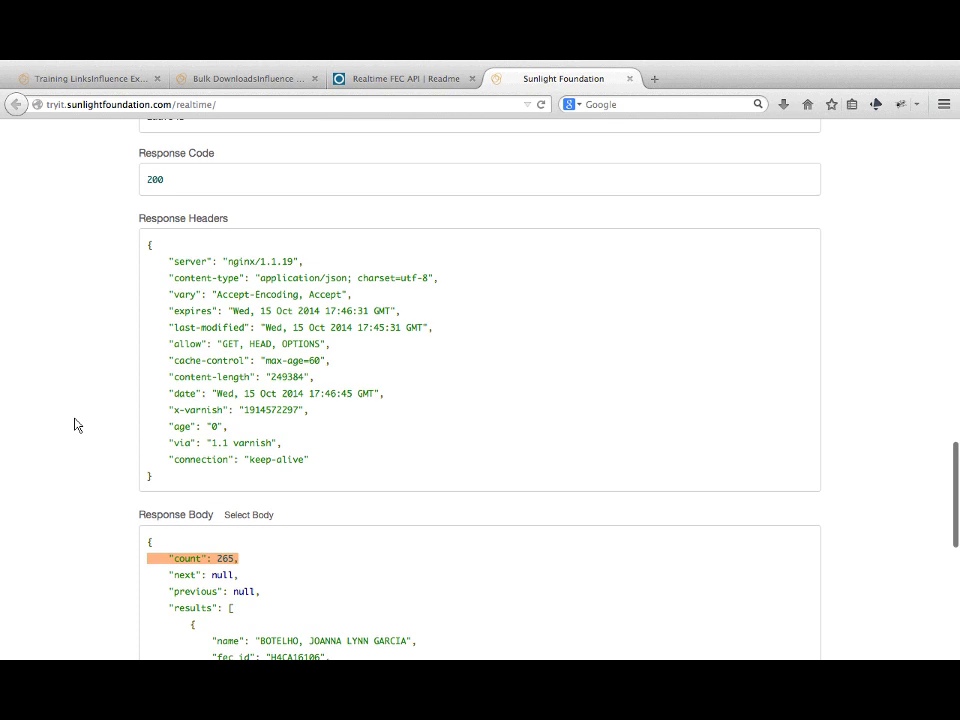
scroll(110, 438, up, 5)
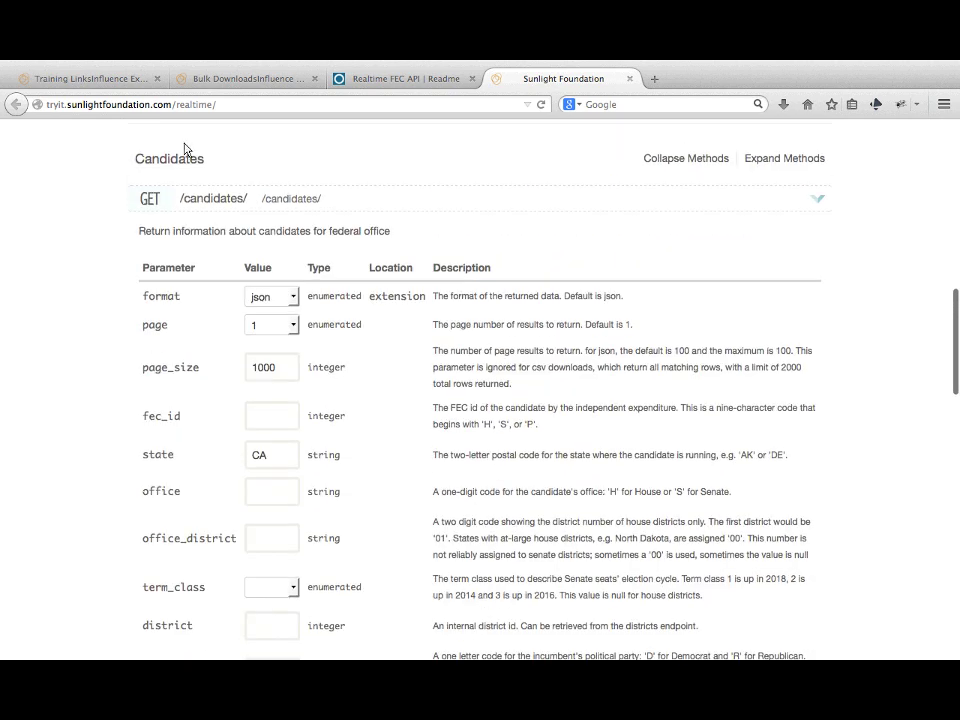
click(718, 163)
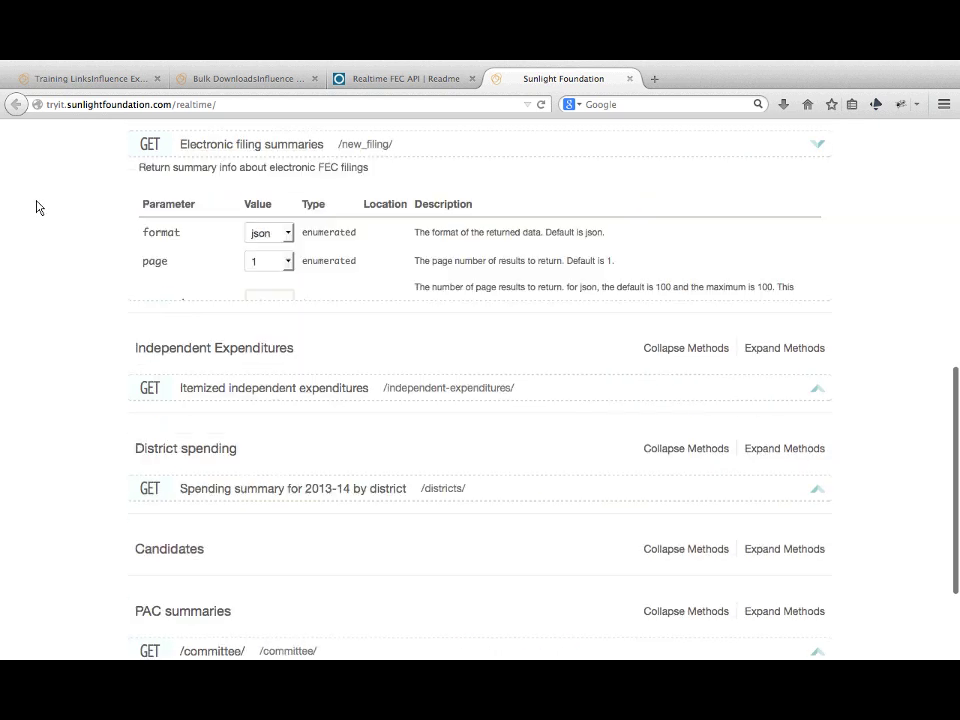
scroll(117, 193, up, 5)
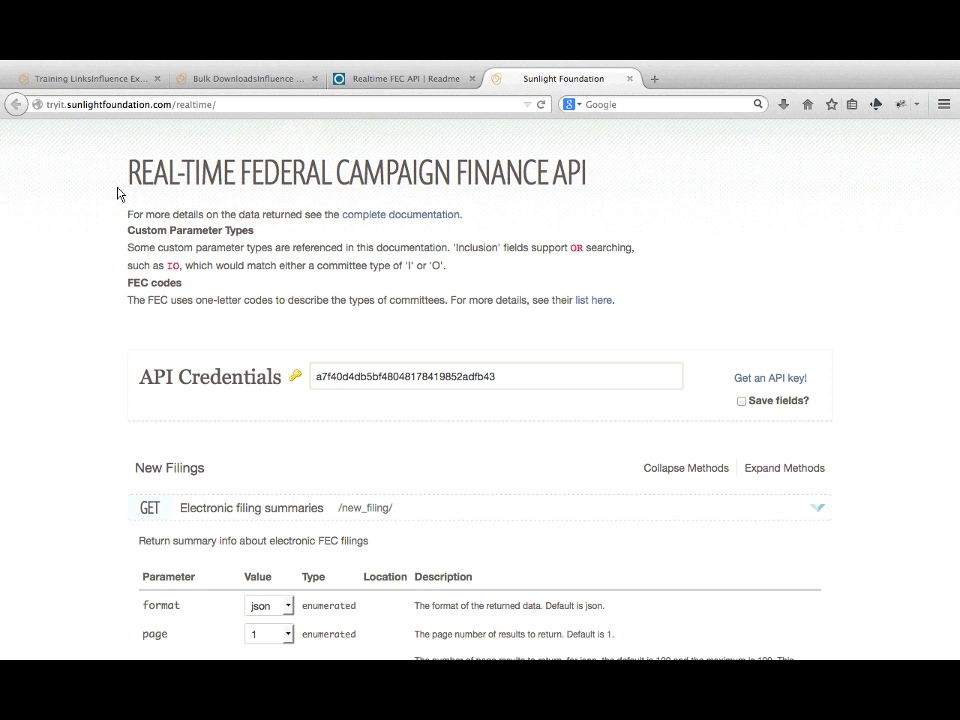
- Switch from the browser back to the slide presentation and advance from the API slide to the closing Thanks! slide
click(938, 70)
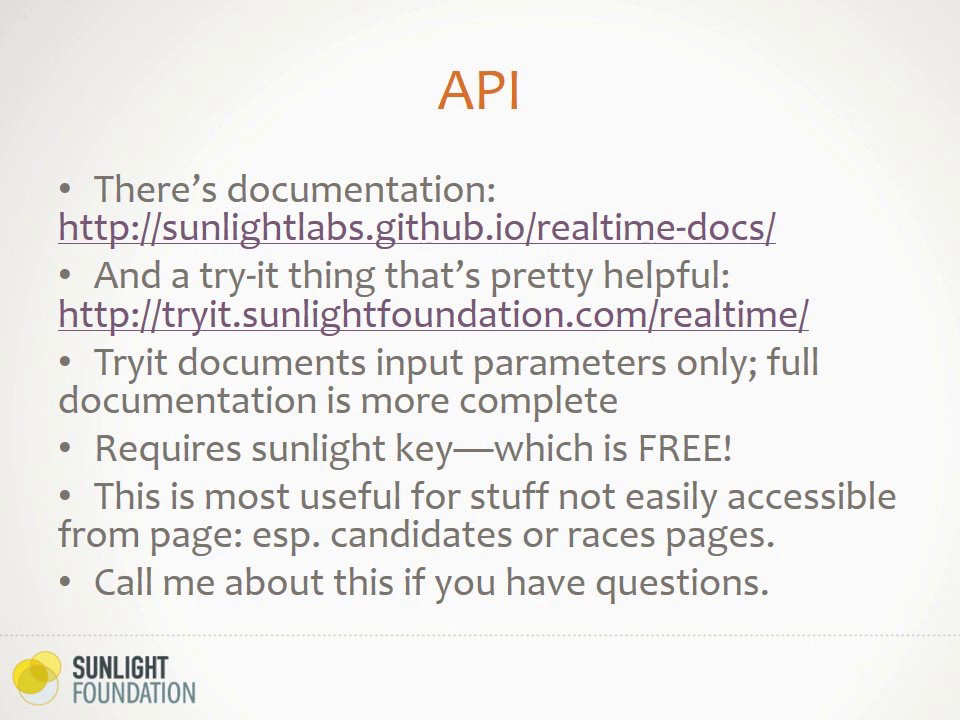
key(Right)
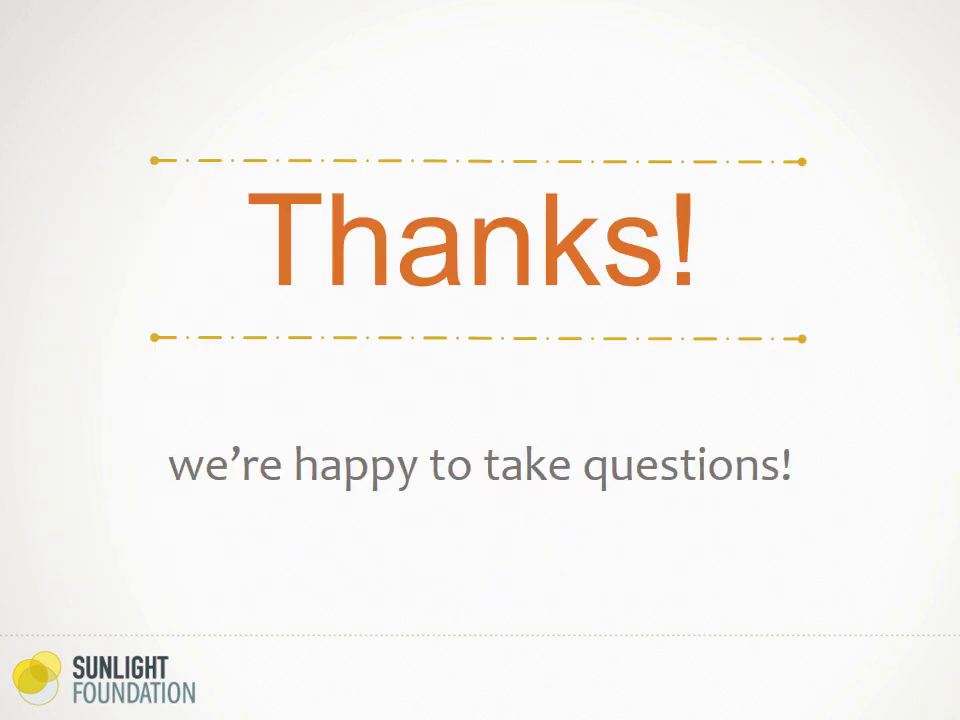